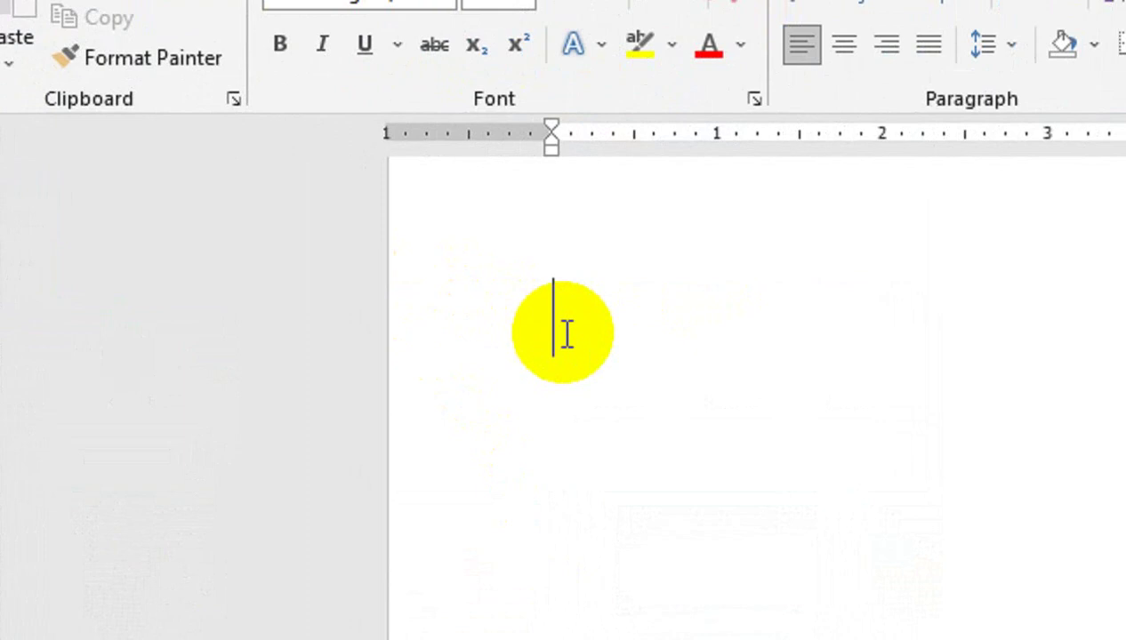
# - Type the heading 'To,' and start an indented line below it
pyautogui.write('To')
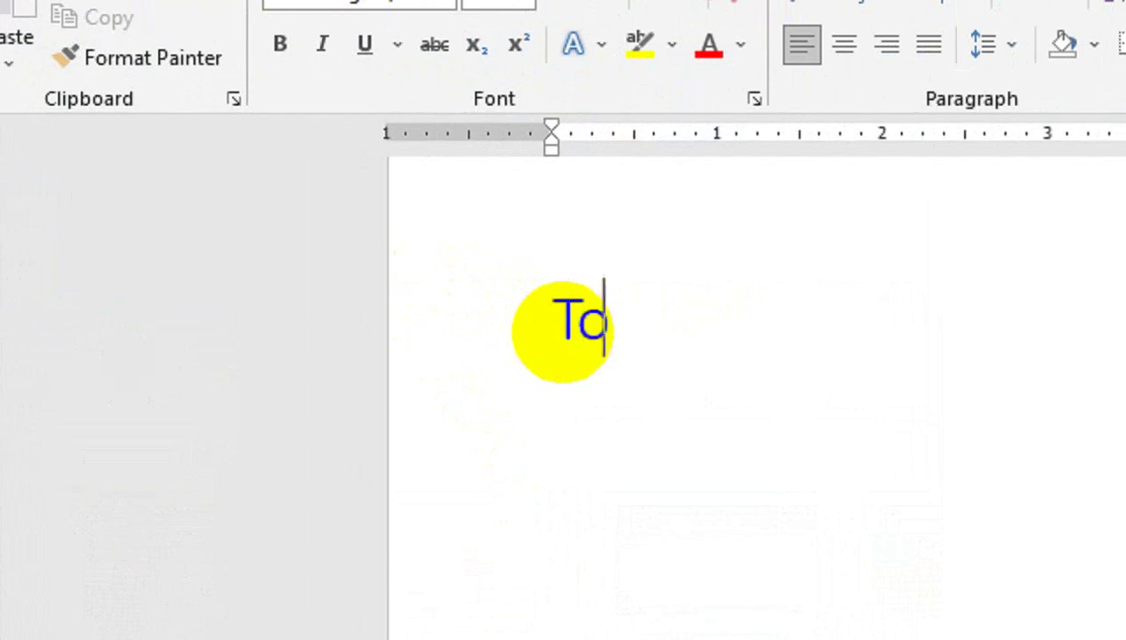
pyautogui.press('Return')
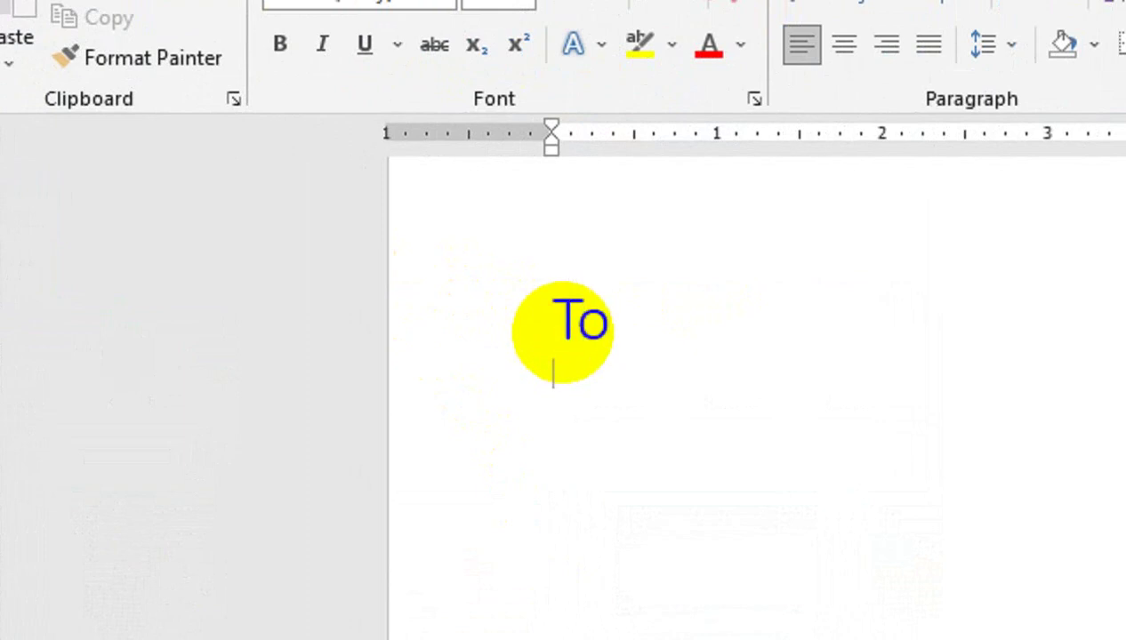
pyautogui.press('BackSpace')
pyautogui.write(',')
pyautogui.press('Return')
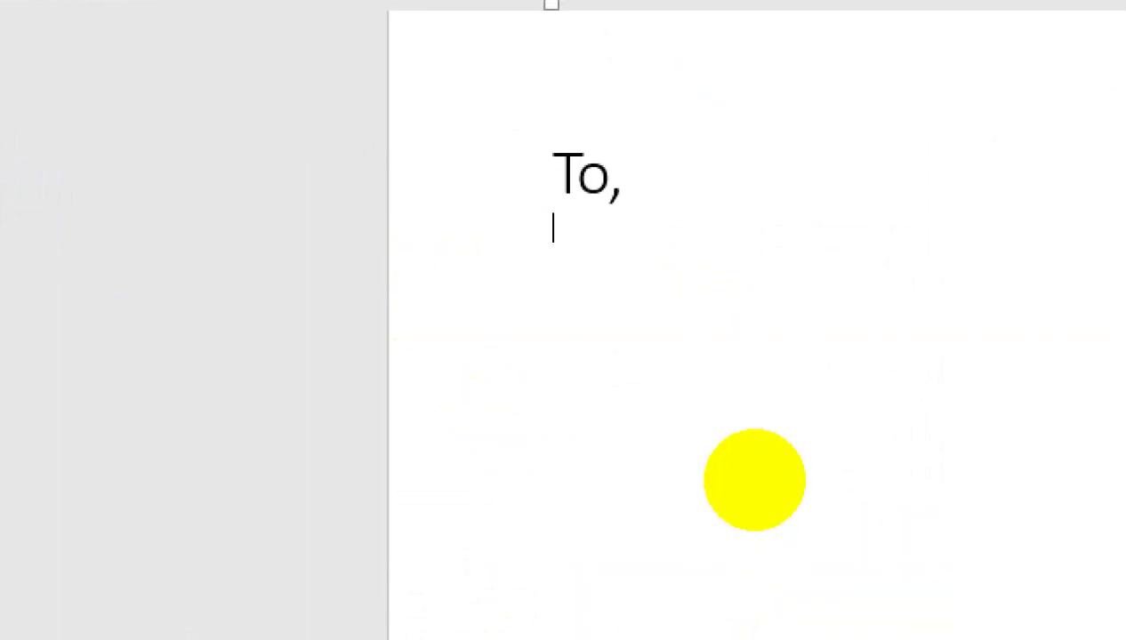
pyautogui.press('Tab')
# - Add the indented line 'The principal', lowercasing 'Principal' via the spelling suggestion
pyautogui.write('The ')
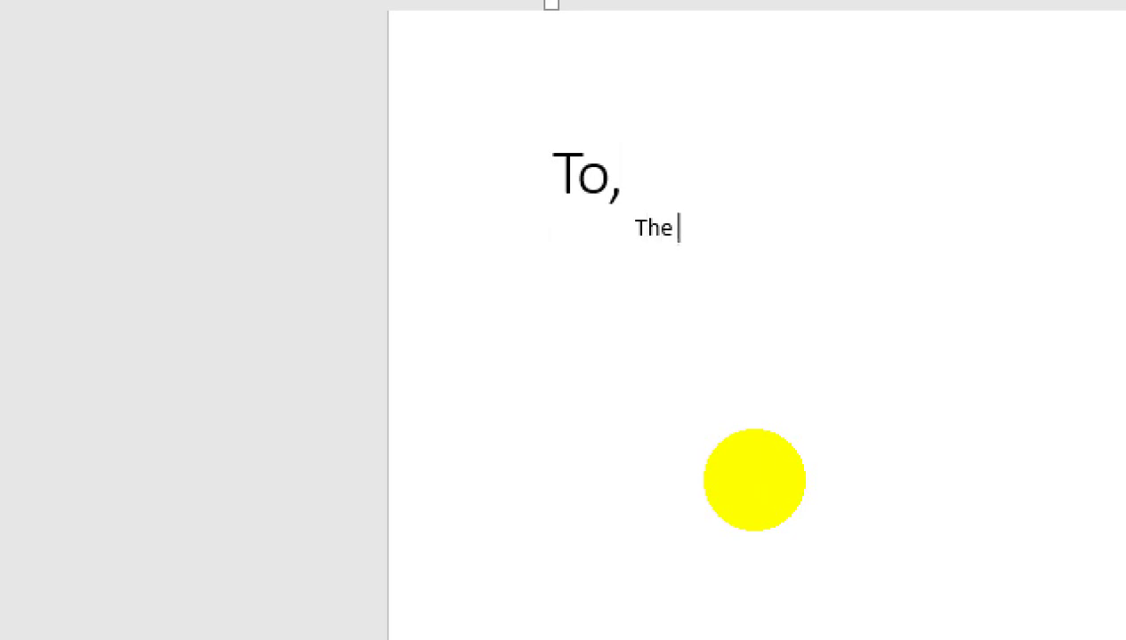
pyautogui.write('Pr')
pyautogui.write('inc')
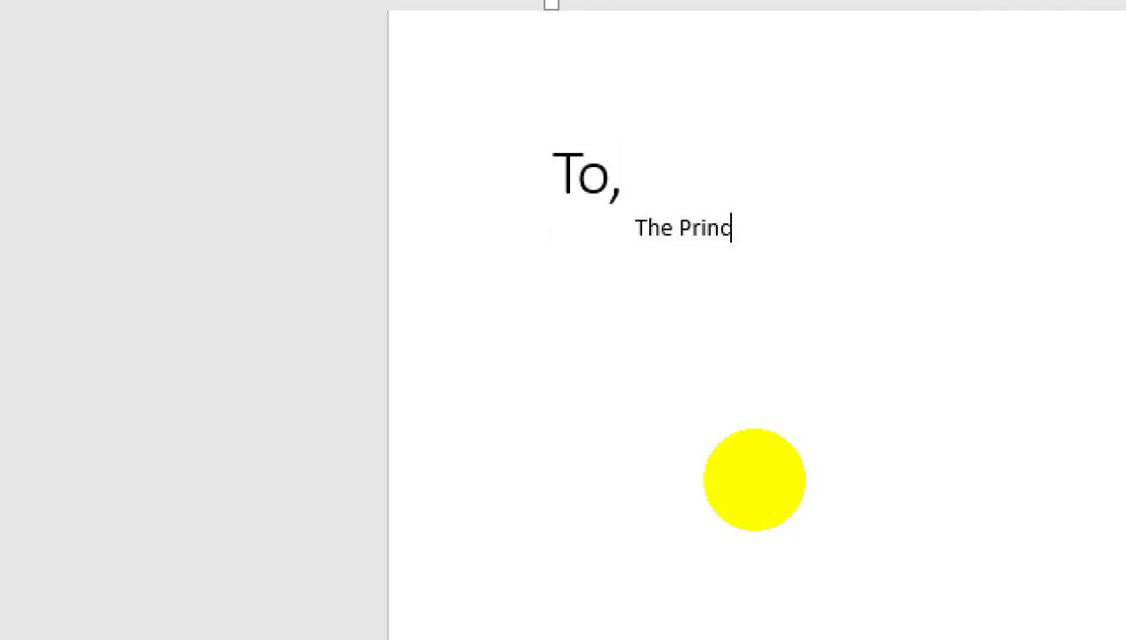
pyautogui.write('ipal')
pyautogui.press('Return')
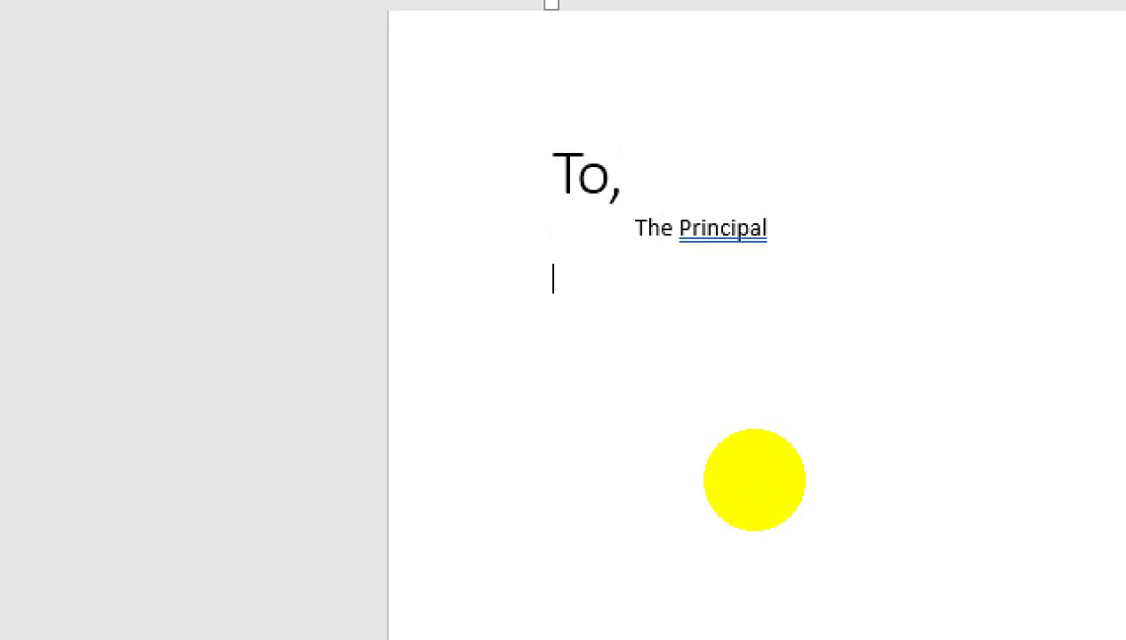
pyautogui.press('Tab')
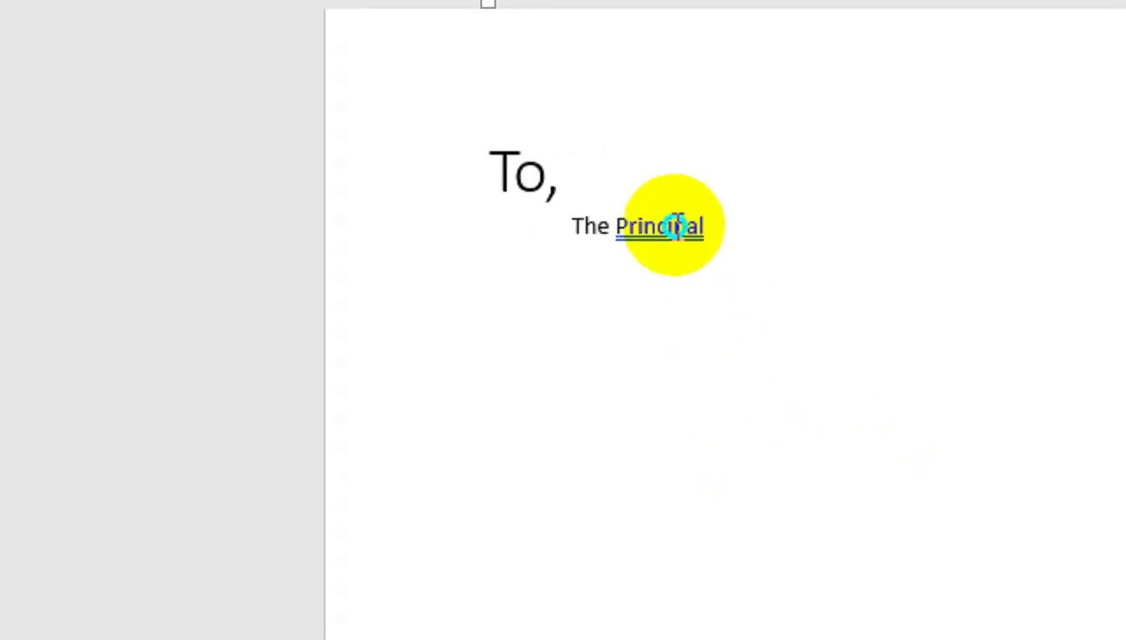
pyautogui.rightClick(735, 230)
pyautogui.click(596, 266)
pyautogui.click(744, 228)
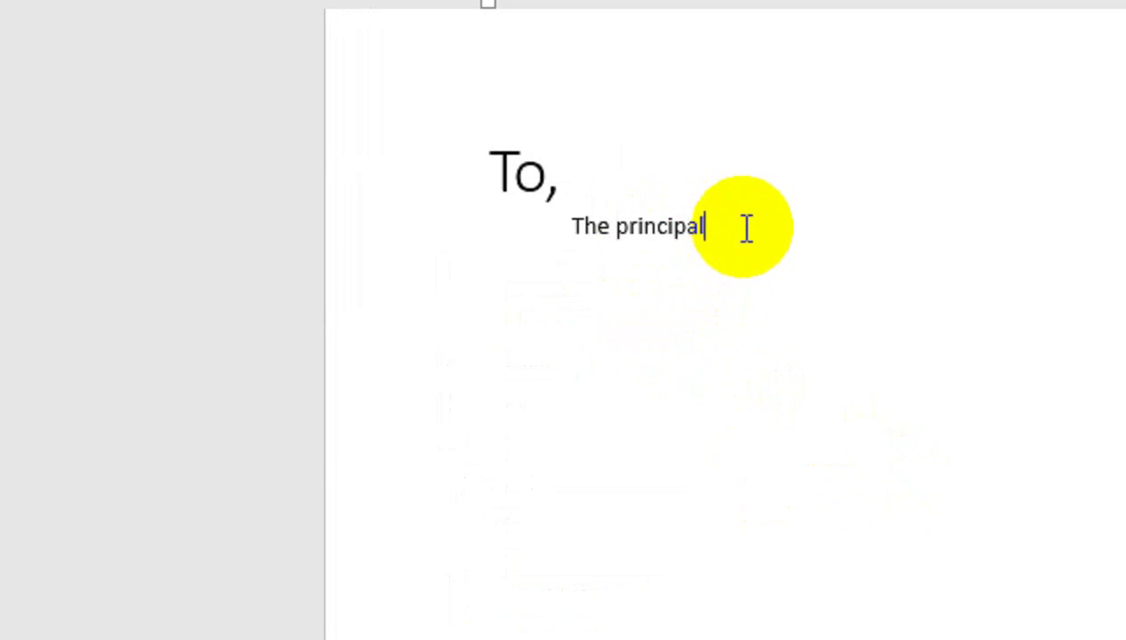
pyautogui.press('Return')
pyautogui.press('Tab')
# - Add indented lines 'School Name' and 'Date', correcting the typos
pyautogui.write('Sch')
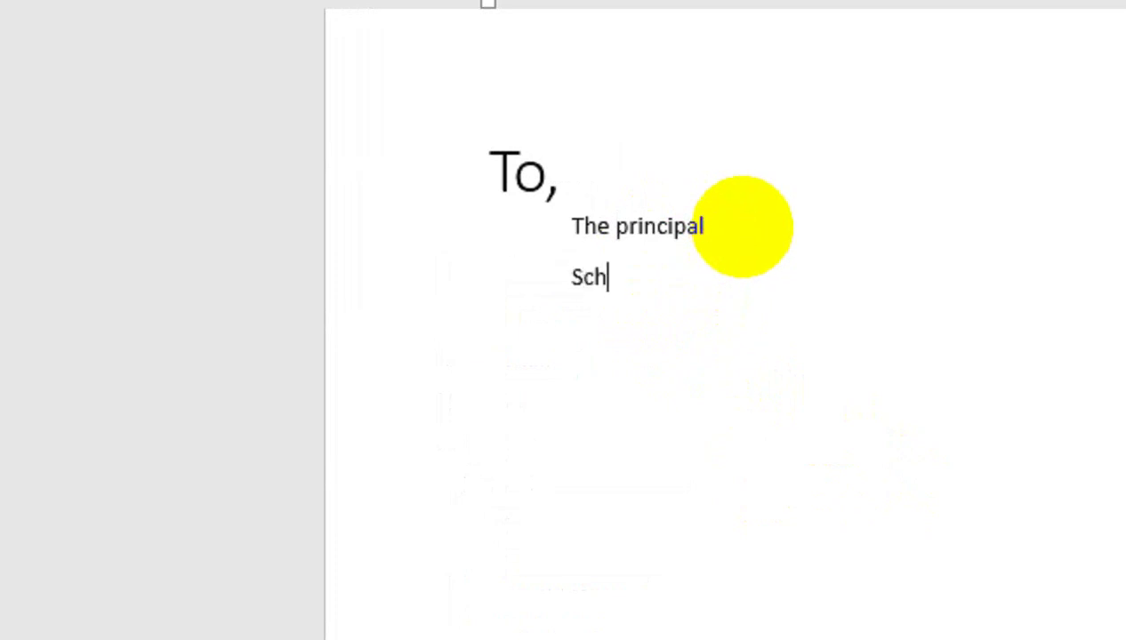
pyautogui.write('ho')
pyautogui.press('BackSpace')
pyautogui.press('BackSpace')
pyautogui.write('oo')
pyautogui.write('l Nam')
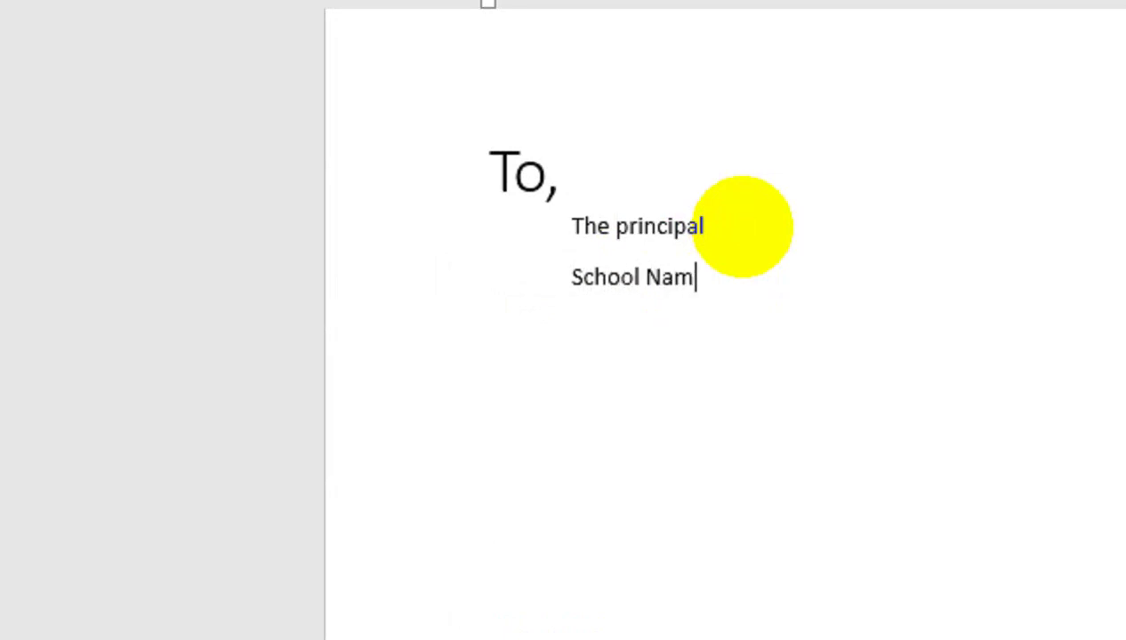
pyautogui.write('e')
pyautogui.press('Return')
pyautogui.press('Tab')
pyautogui.write('dsat')
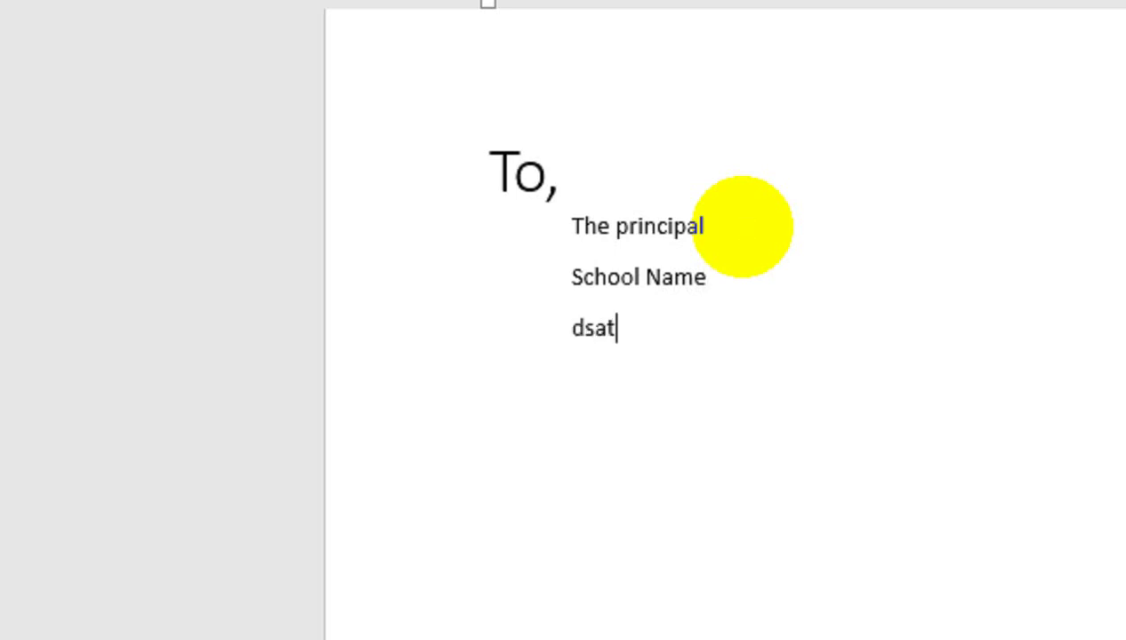
pyautogui.write('e')
pyautogui.press('BackSpace')
pyautogui.press('BackSpace')
pyautogui.press('BackSpace')
pyautogui.press('BackSpace')
pyautogui.press('BackSpace')
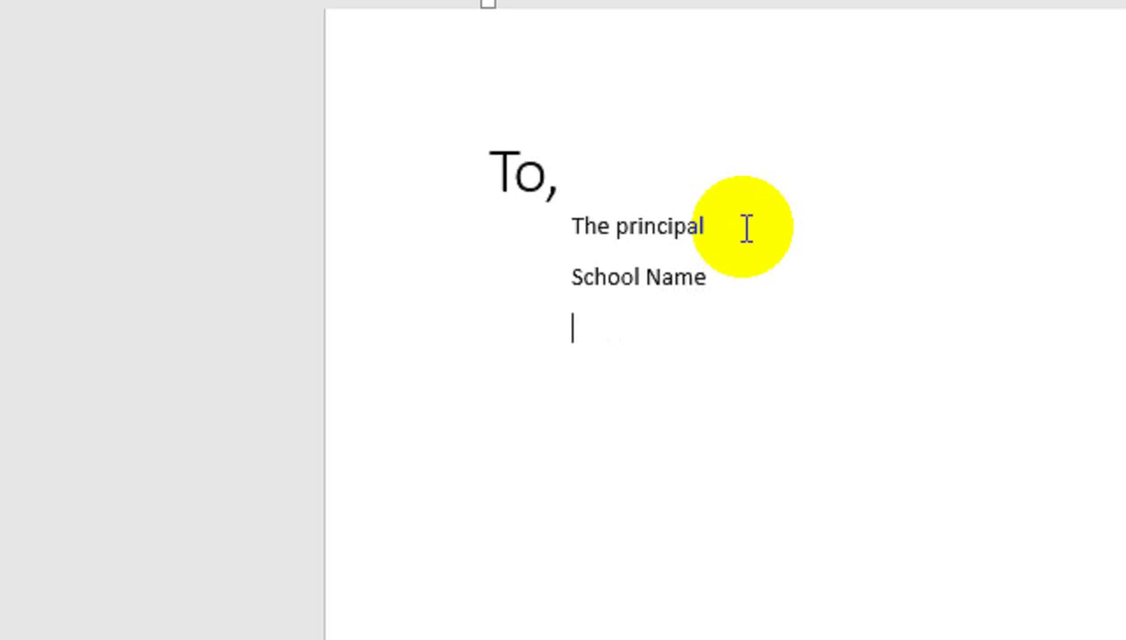
pyautogui.write('Date')
pyautogui.press('Return')
pyautogui.press('BackSpace')
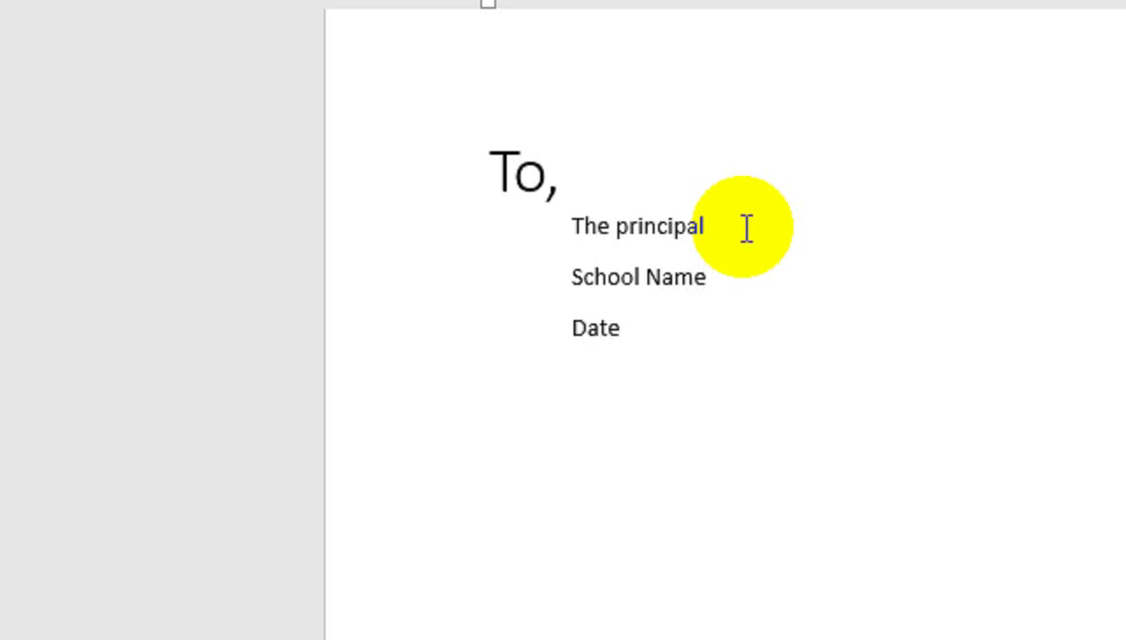
# - Insert an 'Address' line above the Date line
pyautogui.click(612, 338)
pyautogui.press('Left')
pyautogui.press('Left')
pyautogui.press('Left')
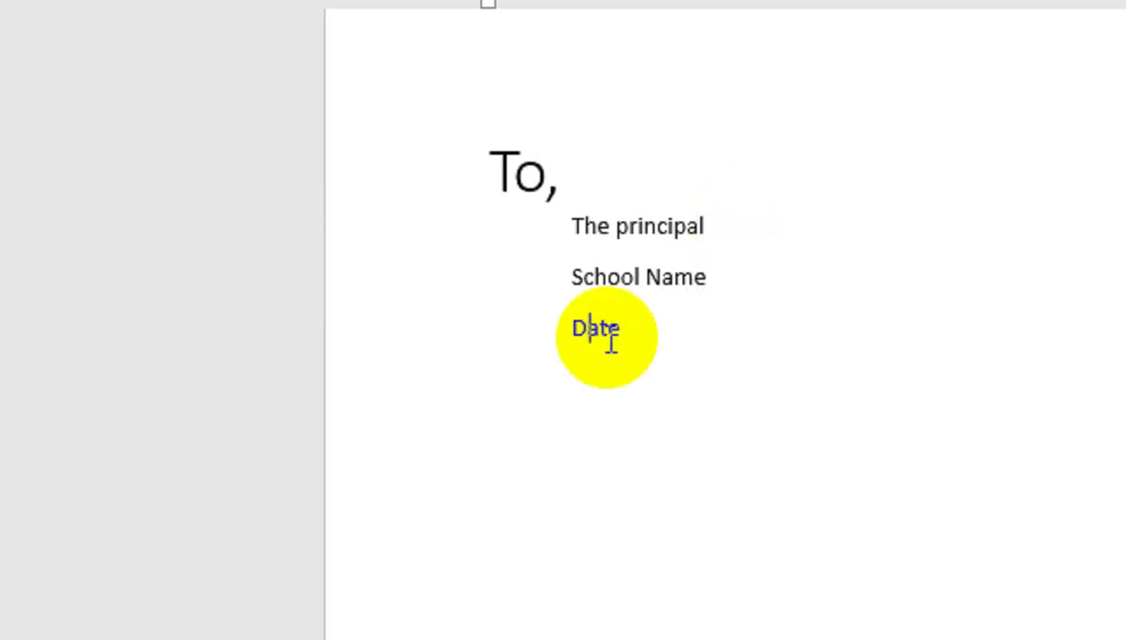
pyautogui.press('Left')
pyautogui.press('Return')
pyautogui.press('BackSpace')
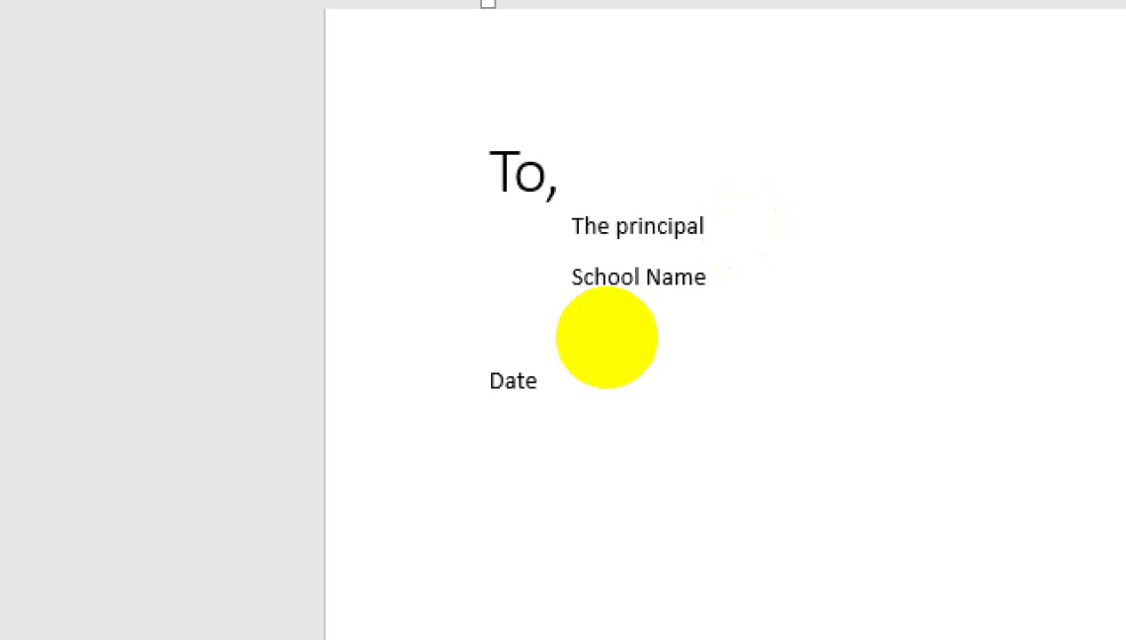
pyautogui.write('Address')
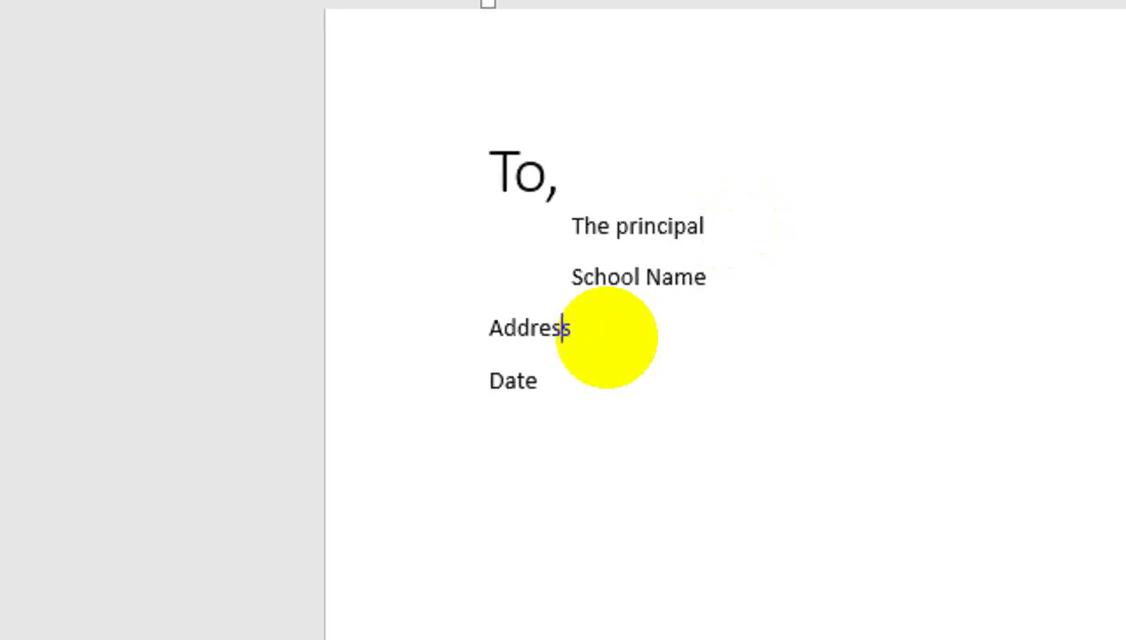
# - Indent Address and Date under School Name and start an indented line for the subject
pyautogui.press('Left')
pyautogui.press('Left')
pyautogui.press('Left')
pyautogui.press('Left')
pyautogui.press('Tab')
pyautogui.press('Down')
pyautogui.press('Left')
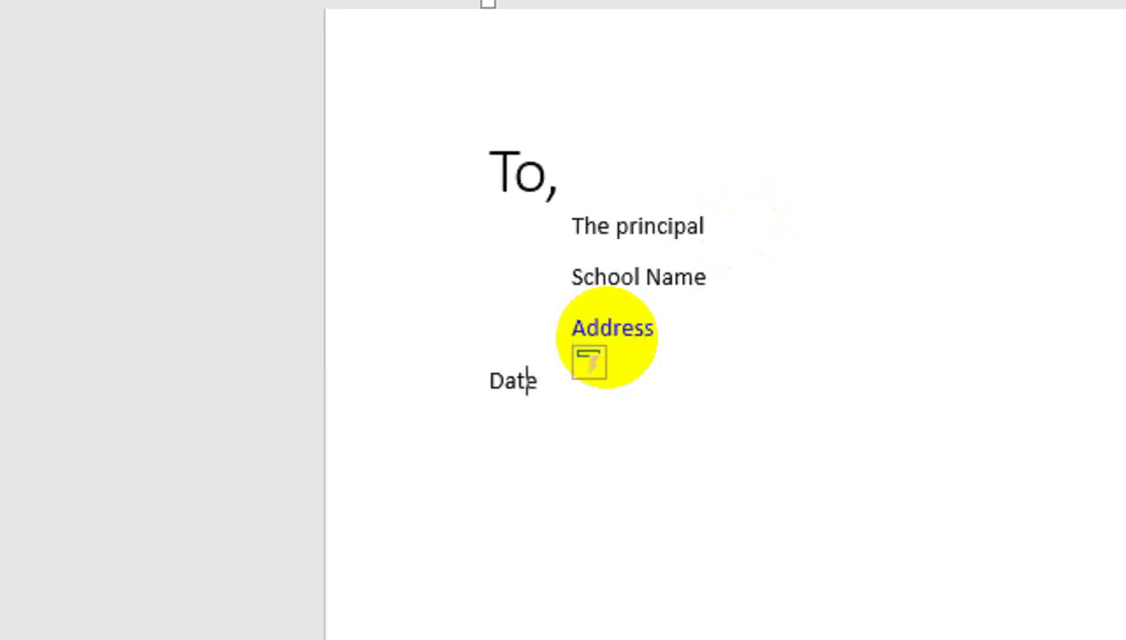
pyautogui.press('Tab')
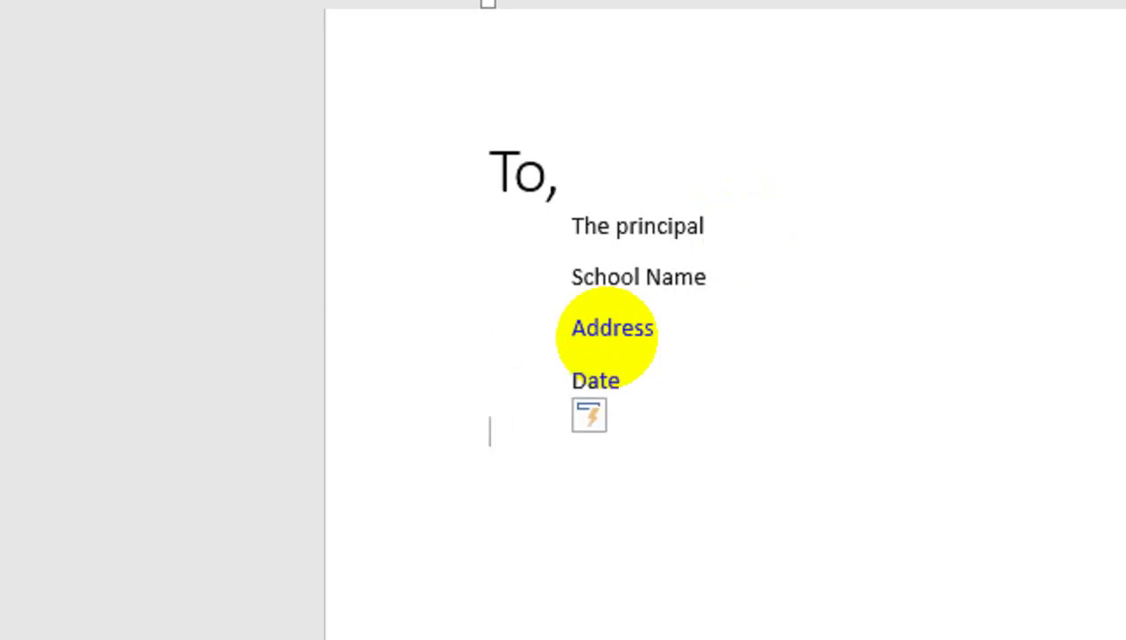
pyautogui.press('Tab')
pyautogui.press('Return')
pyautogui.press('Tab')
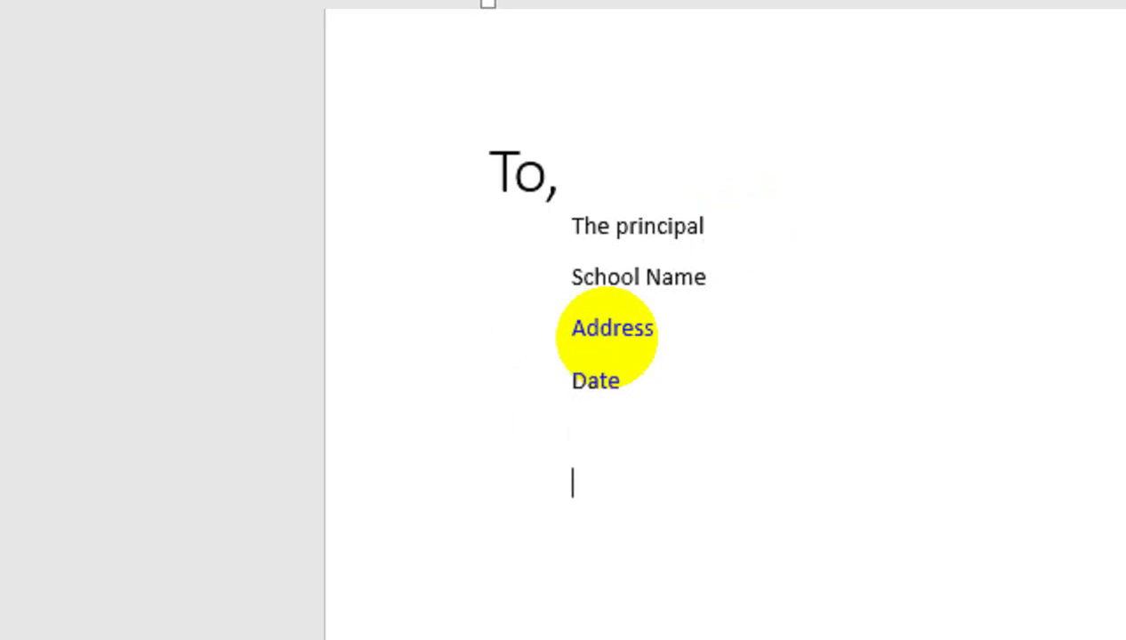
# - Type 'Subjects: An Application for the Late Fee Submission', lowercasing 'For', then begin a new line
pyautogui.write('Sub')
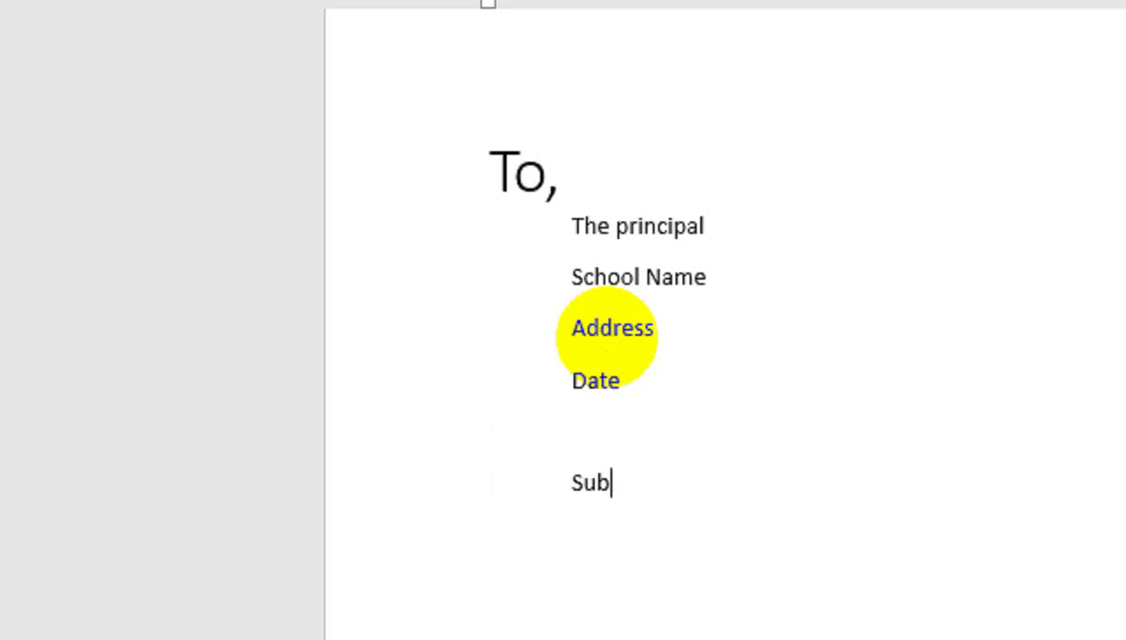
pyautogui.write('jects')
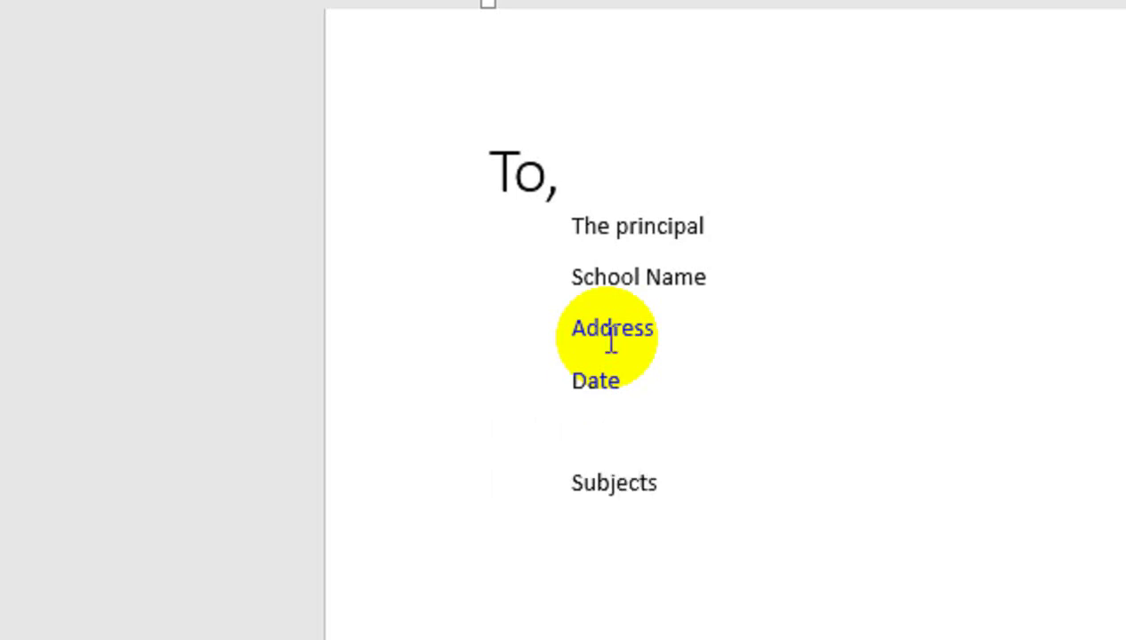
pyautogui.write(': ')
pyautogui.write('An Ao')
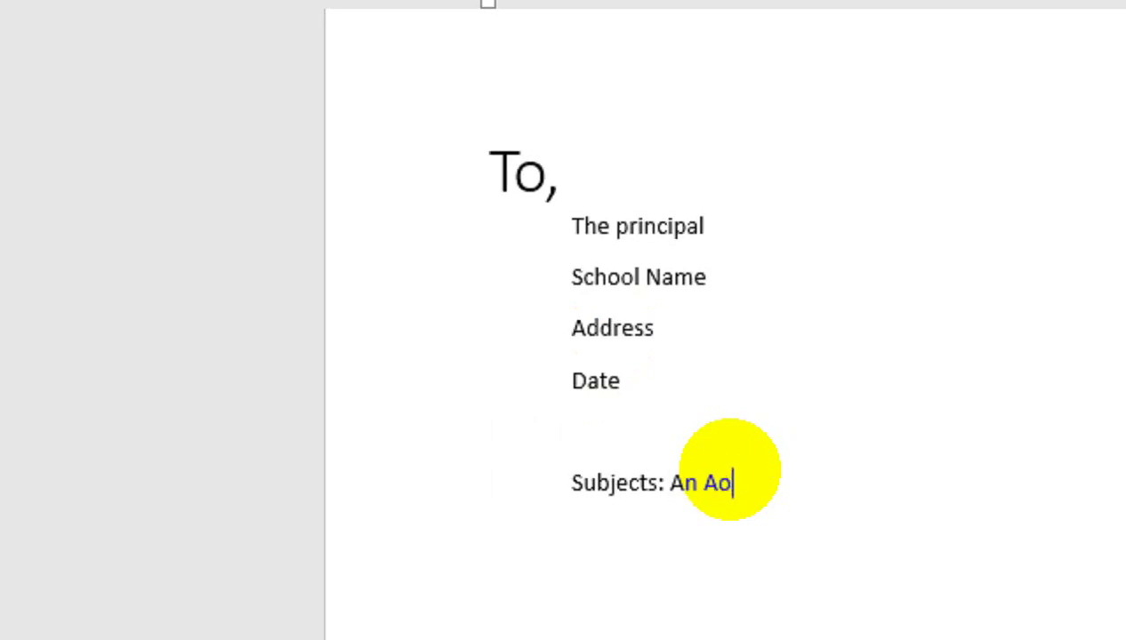
pyautogui.press('BackSpace')
pyautogui.write('ppi')
pyautogui.write('l')
pyautogui.press('BackSpace')
pyautogui.press('BackSpace')
pyautogui.write('l')
pyautogui.write('ication Fo')
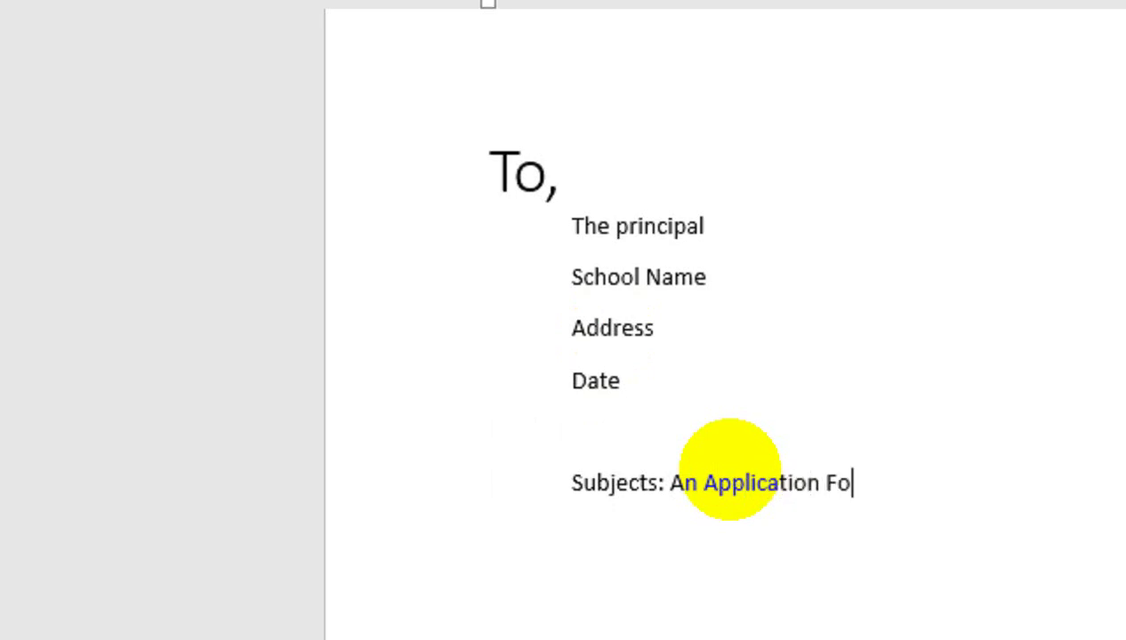
pyautogui.write('r th e')
pyautogui.press('BackSpace')
pyautogui.press('BackSpace')
pyautogui.press('BackSpace')
pyautogui.write('e ')
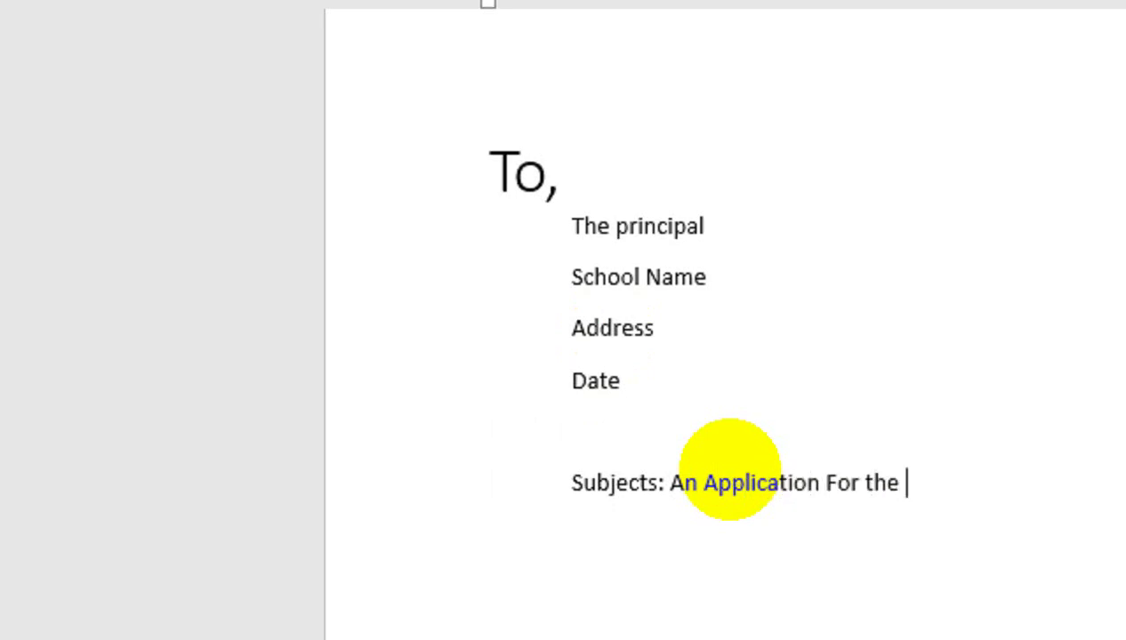
pyautogui.write('Late Fee ')
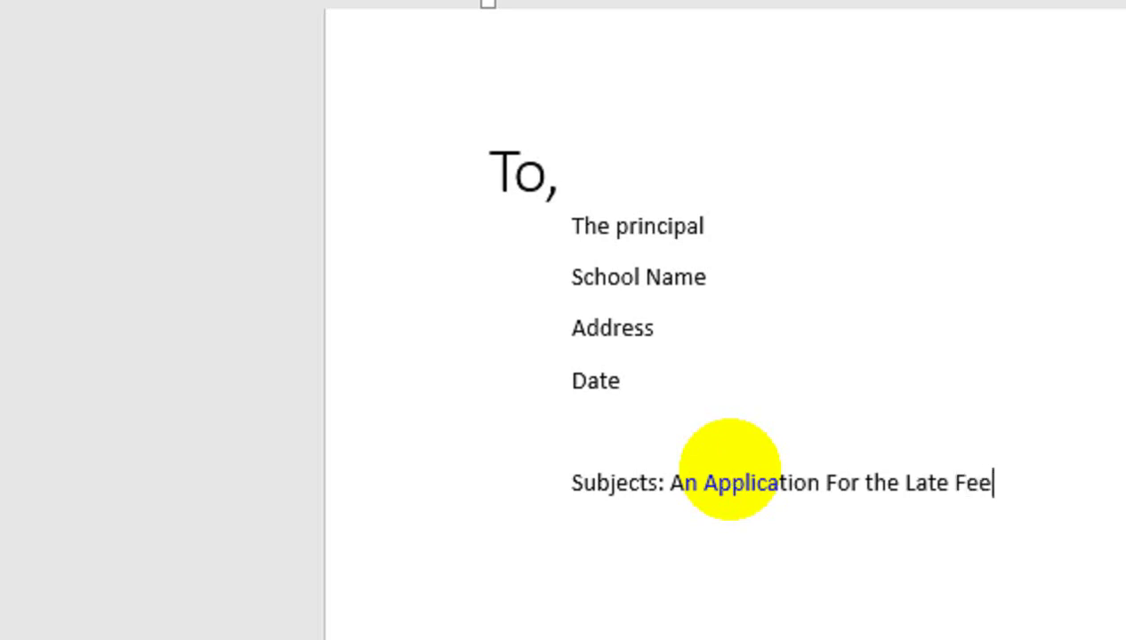
pyautogui.write('Sub')
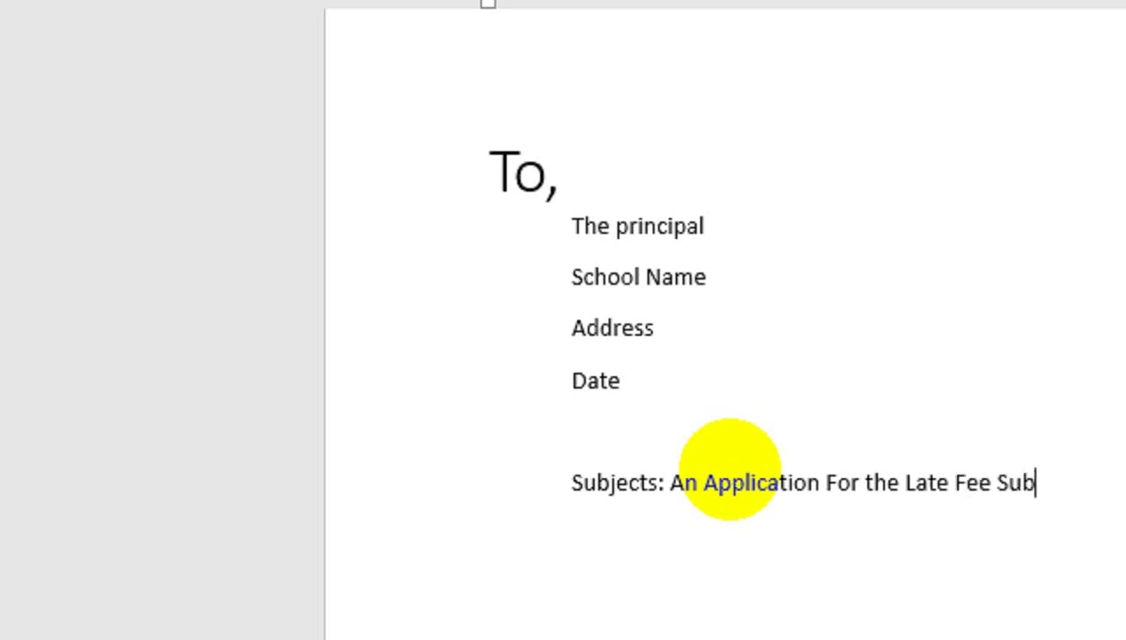
pyautogui.write('mission')
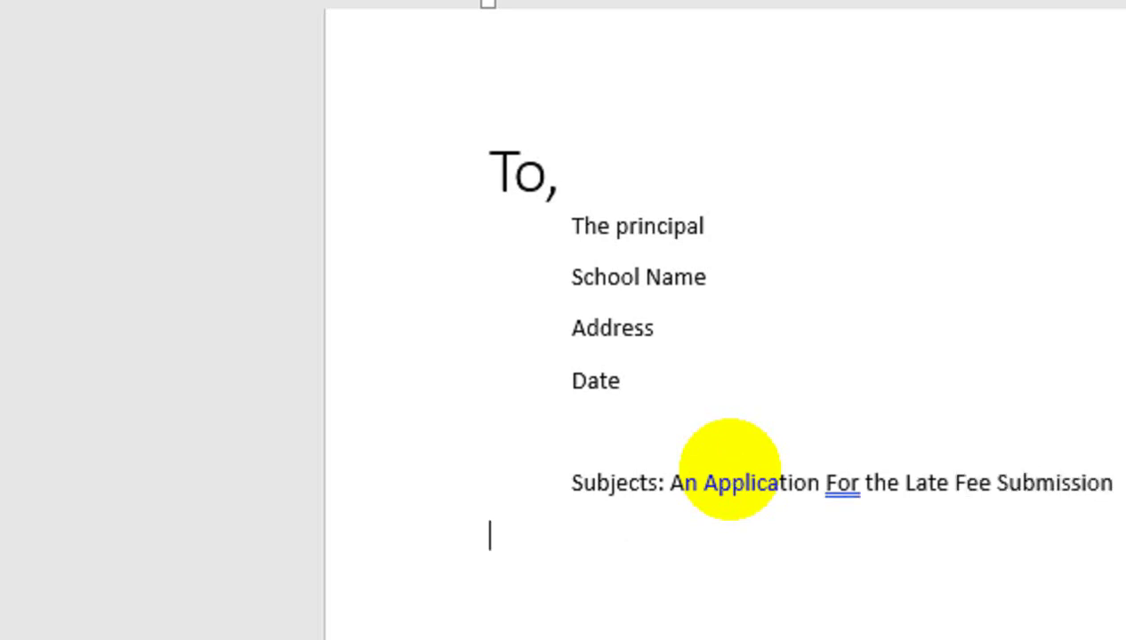
pyautogui.rightClick(843, 431)
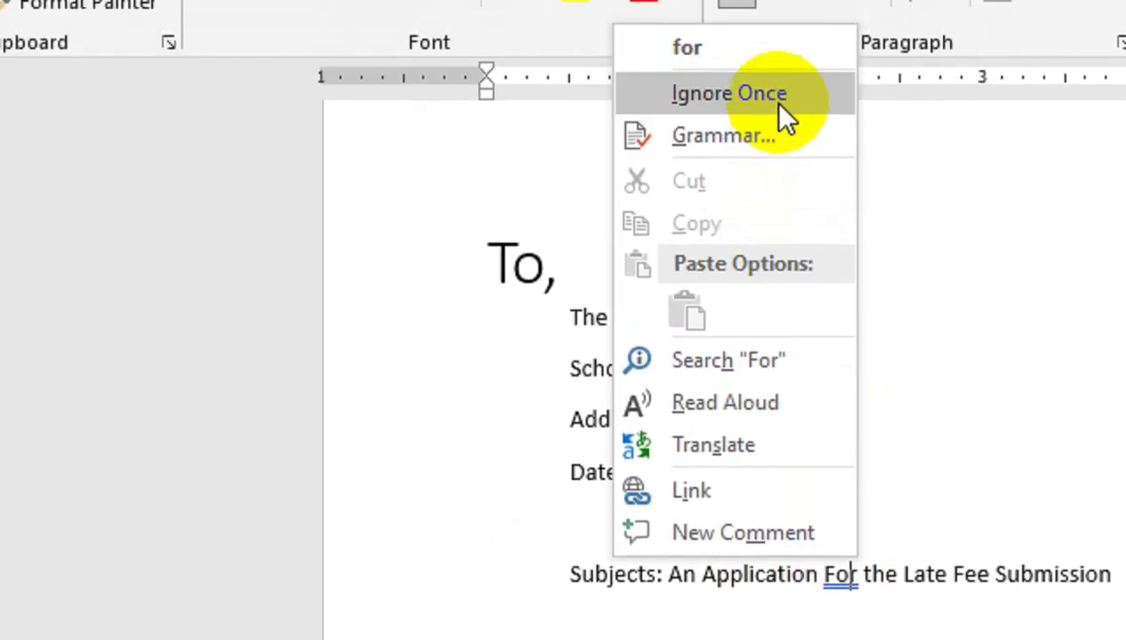
pyautogui.click(691, 0)
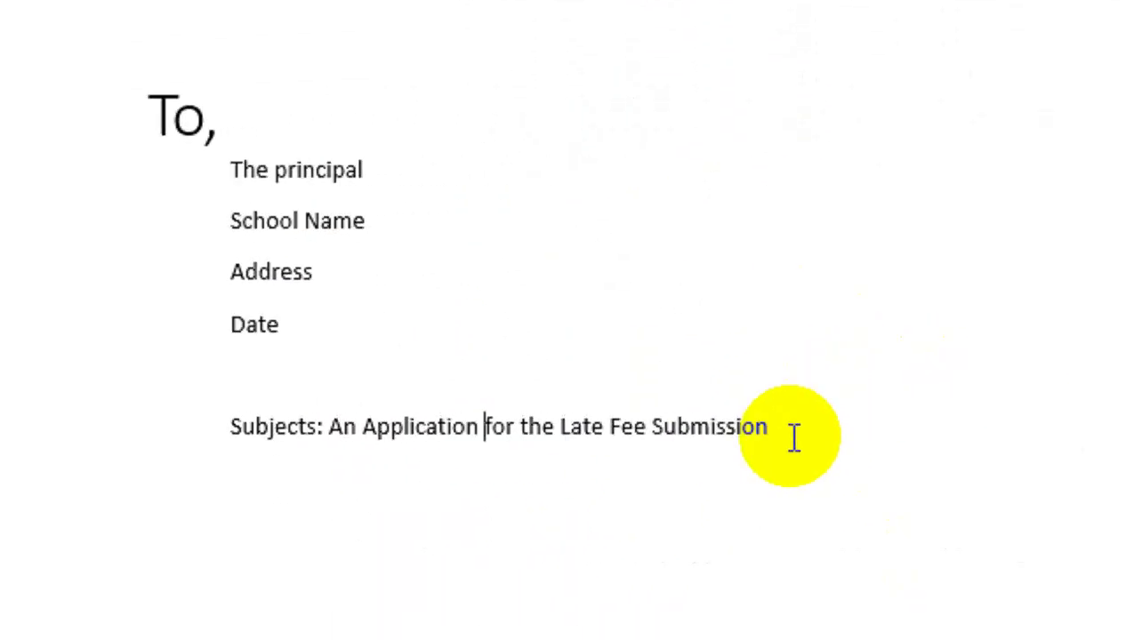
pyautogui.click(794, 432)
pyautogui.press('Return')
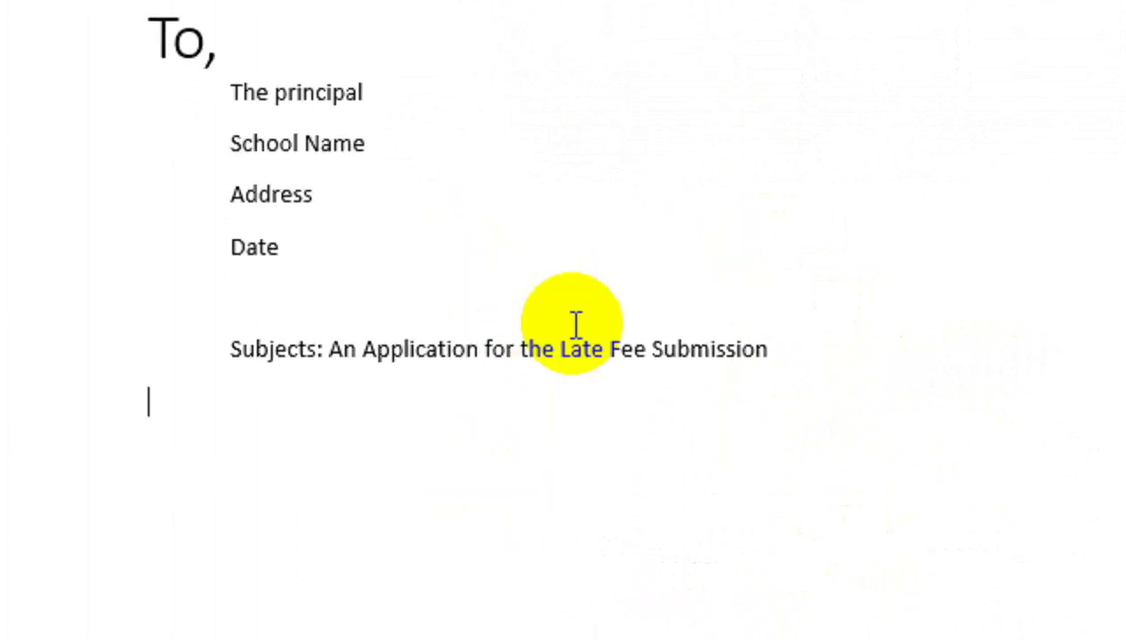
# - Type the salutation 'Respected Sir/Madam,'
pyautogui.write('Respe')
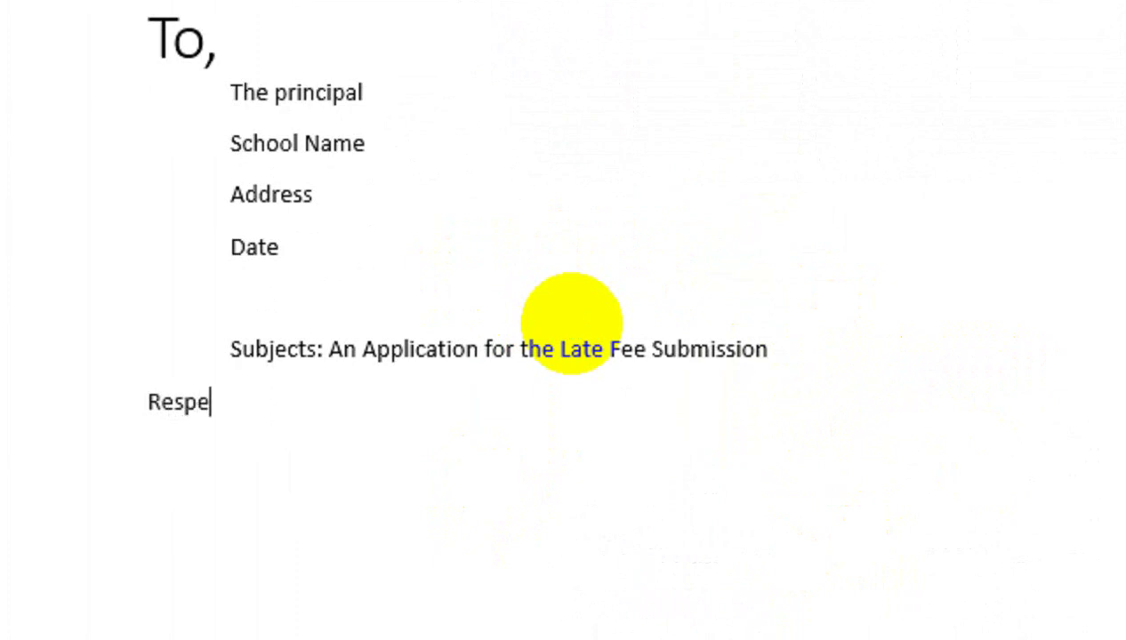
pyautogui.write('cted ')
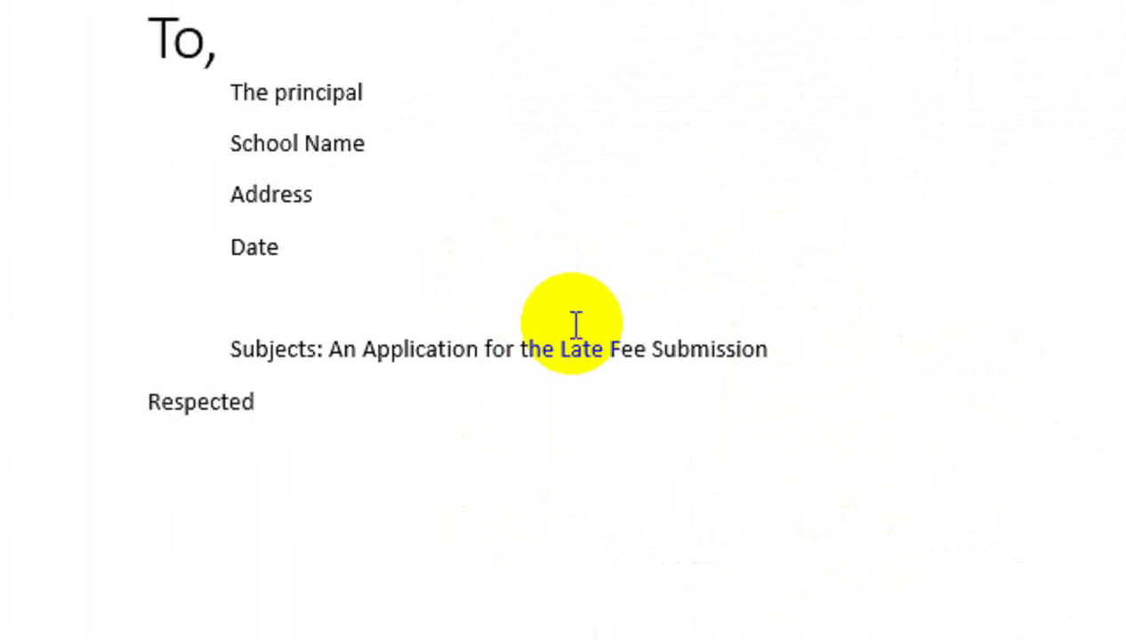
pyautogui.write('Sir/')
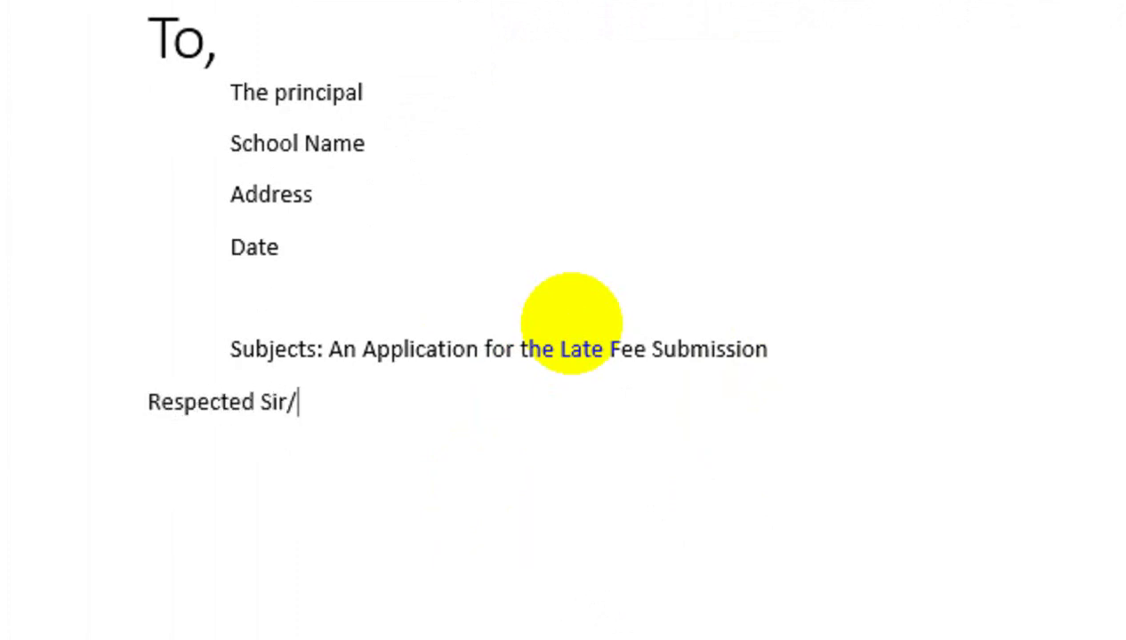
pyautogui.write('Madam')
pyautogui.press('BackSpace')
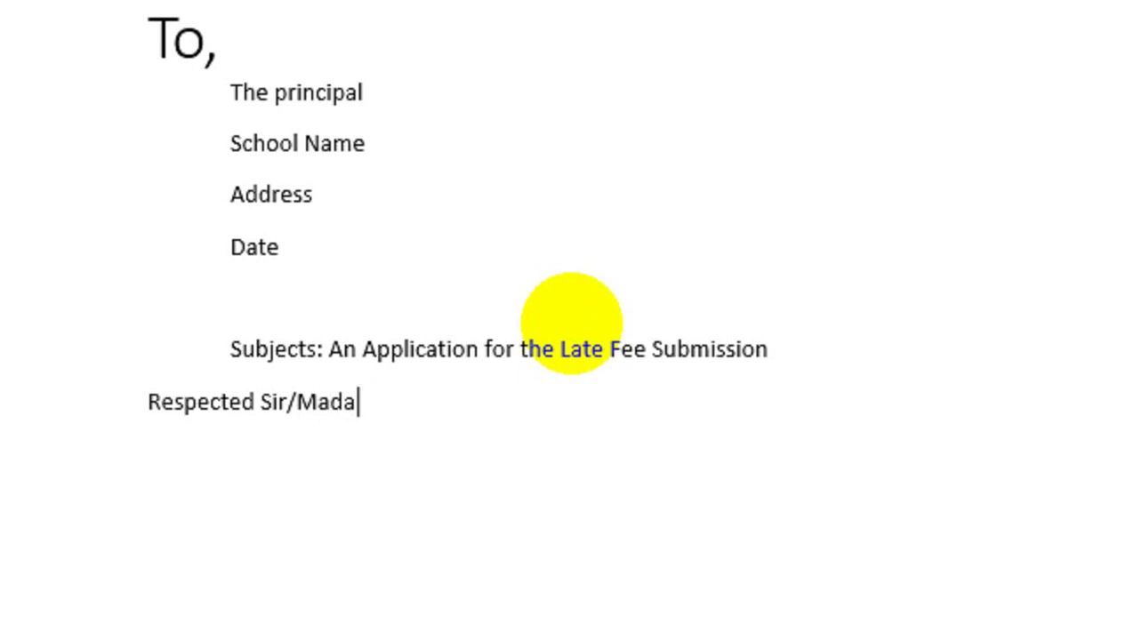
pyautogui.press('BackSpace')
pyautogui.write('am')
pyautogui.write('.')
pyautogui.write(',')
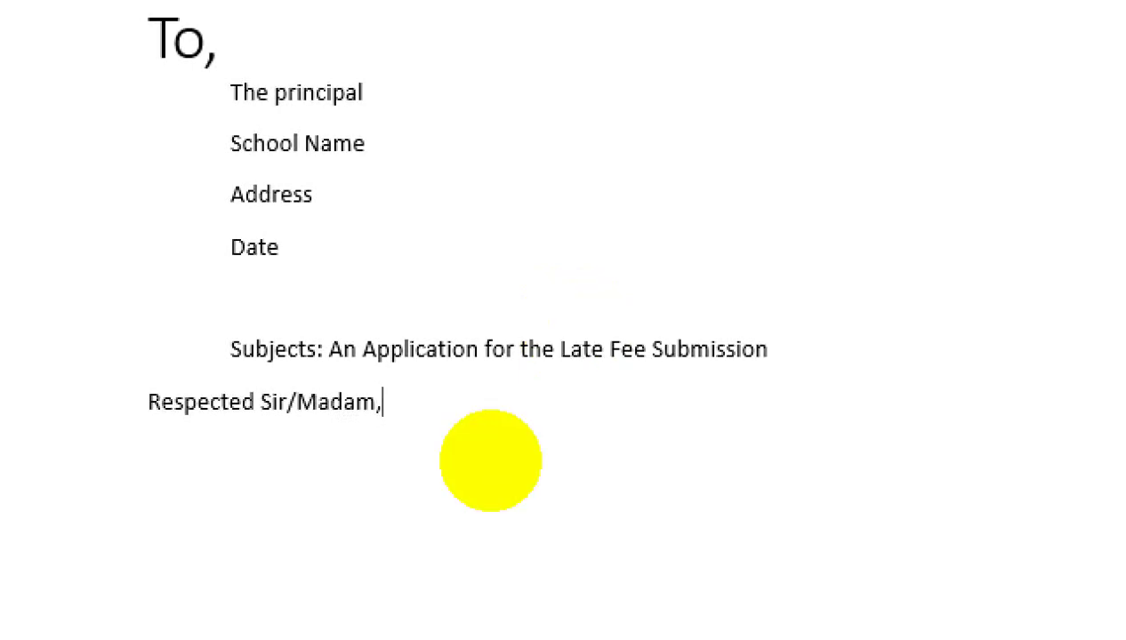
# - Start the indented body with 'With Due TO Respect and humble submission it is kindly To inform You That I'
pyautogui.press('Tab')
pyautogui.press('Tab')
pyautogui.press('Tab')
pyautogui.write('W')
pyautogui.write('ith Due TO')
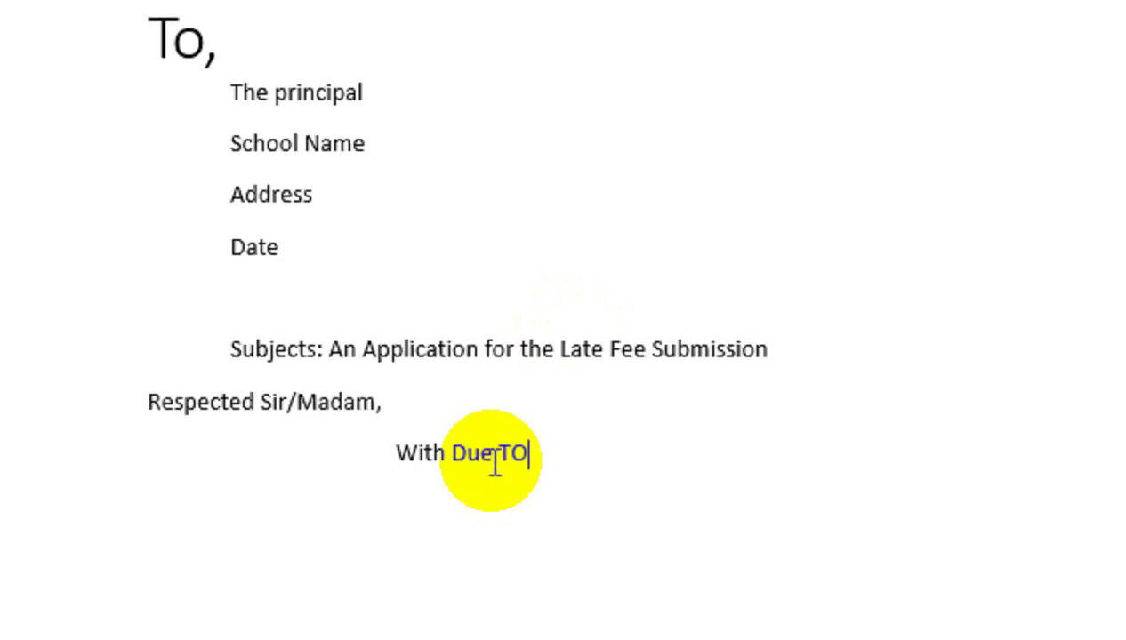
pyautogui.write(' Respect ')
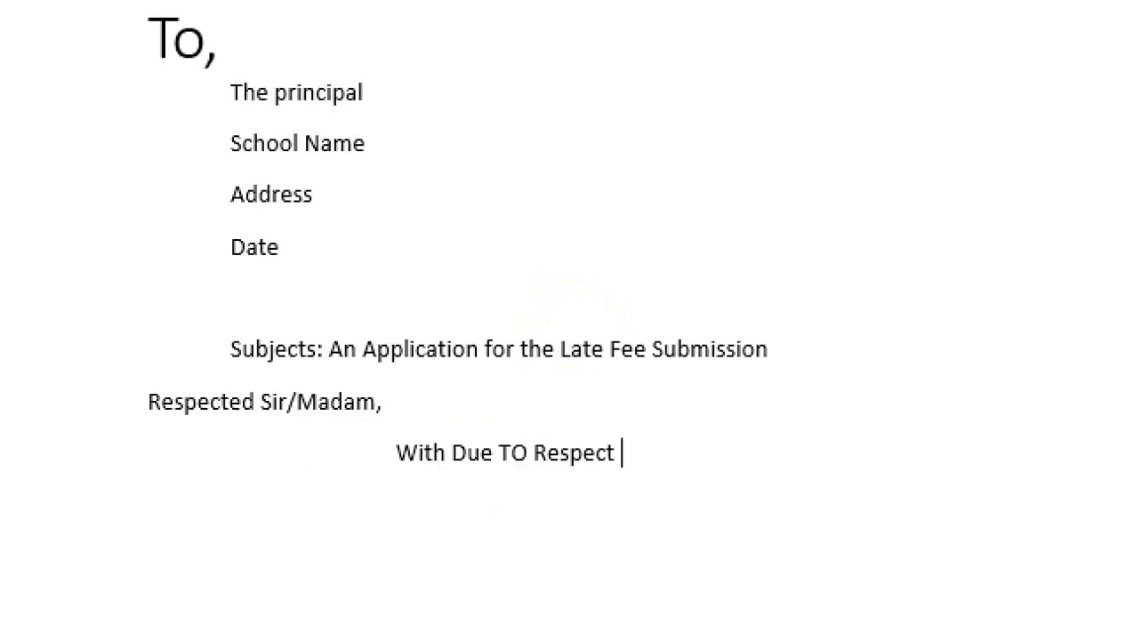
pyautogui.write('and hu')
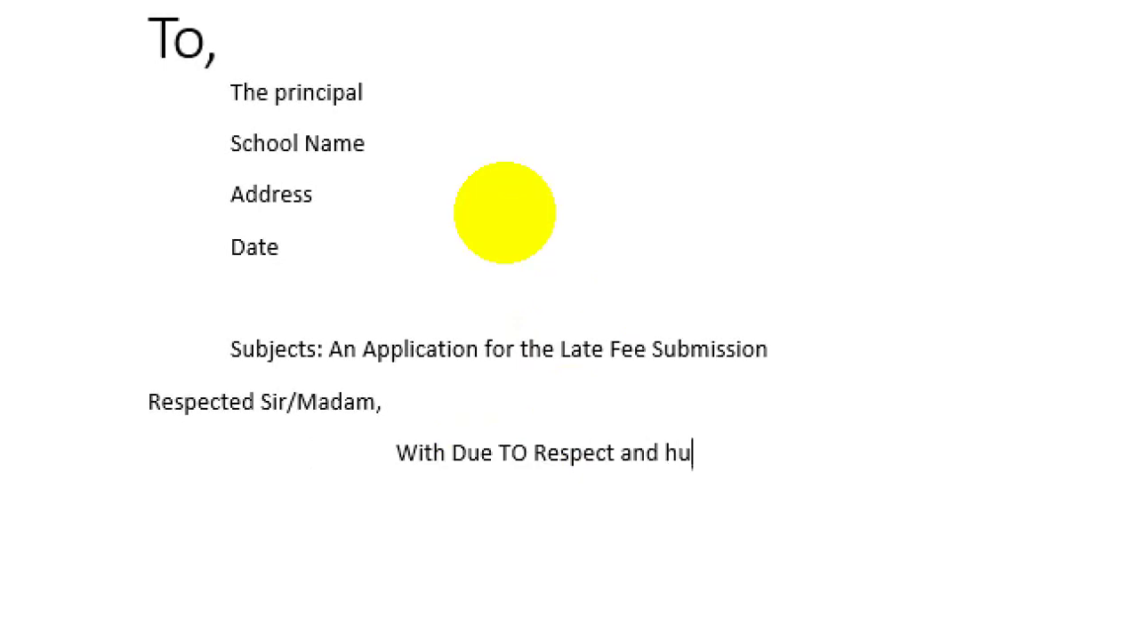
pyautogui.write('mble s')
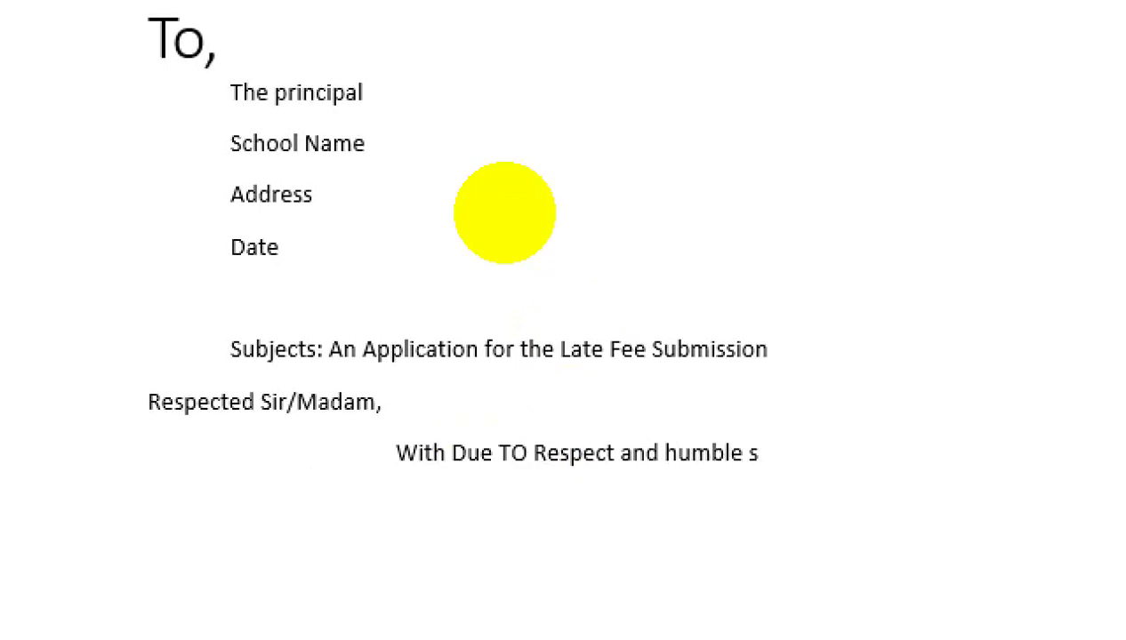
pyautogui.write('ubmi')
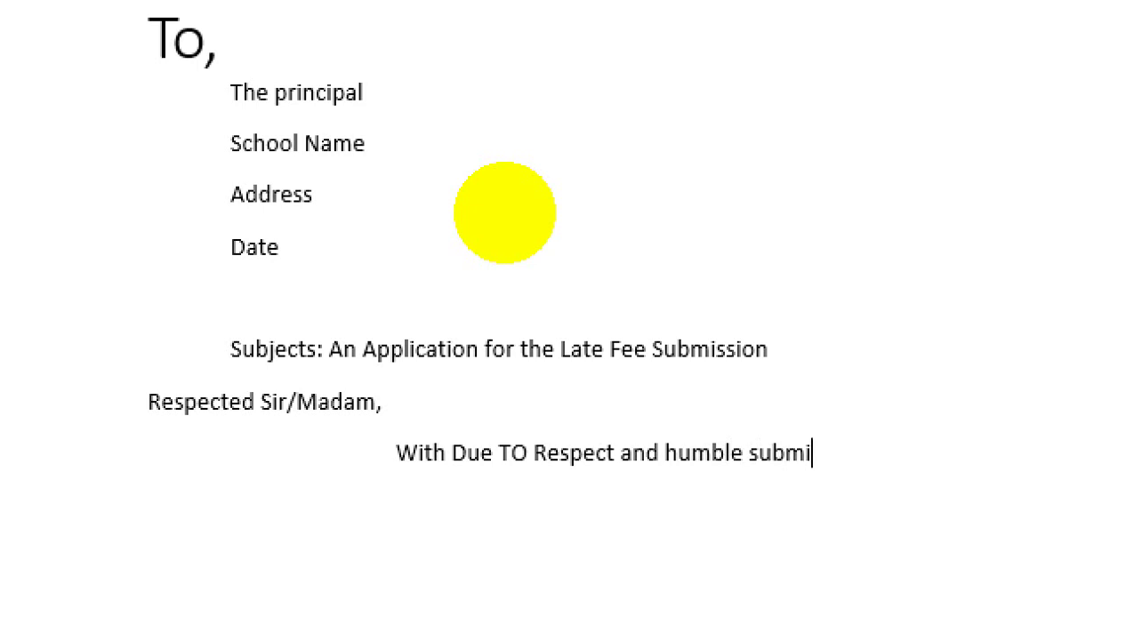
pyautogui.write('ssion ')
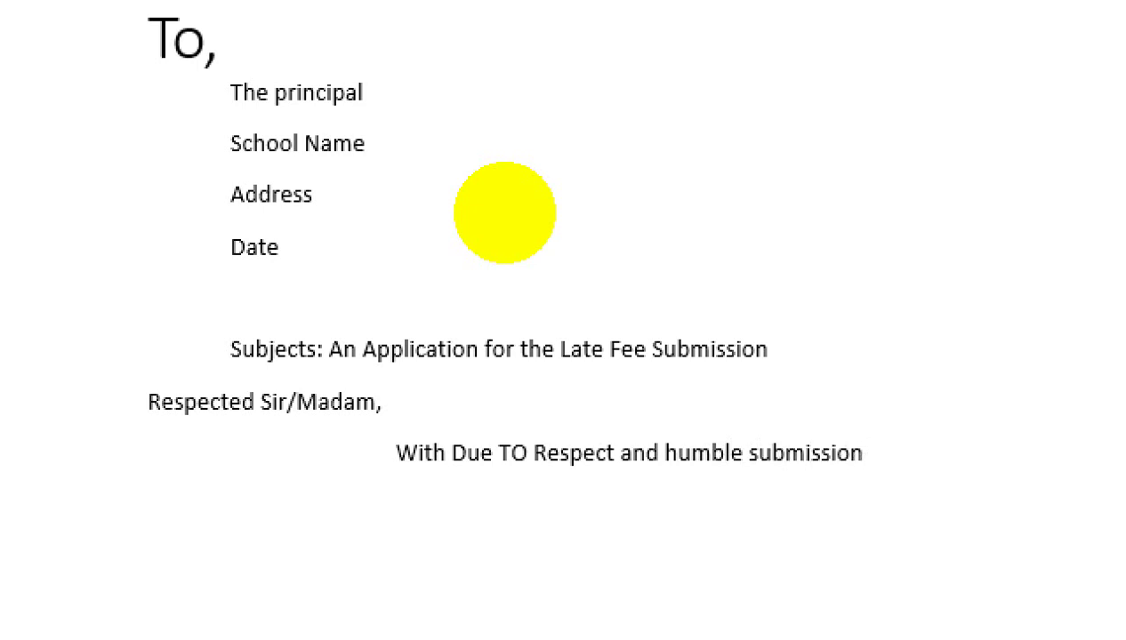
pyautogui.write(' it is ')
pyautogui.write('kinld')
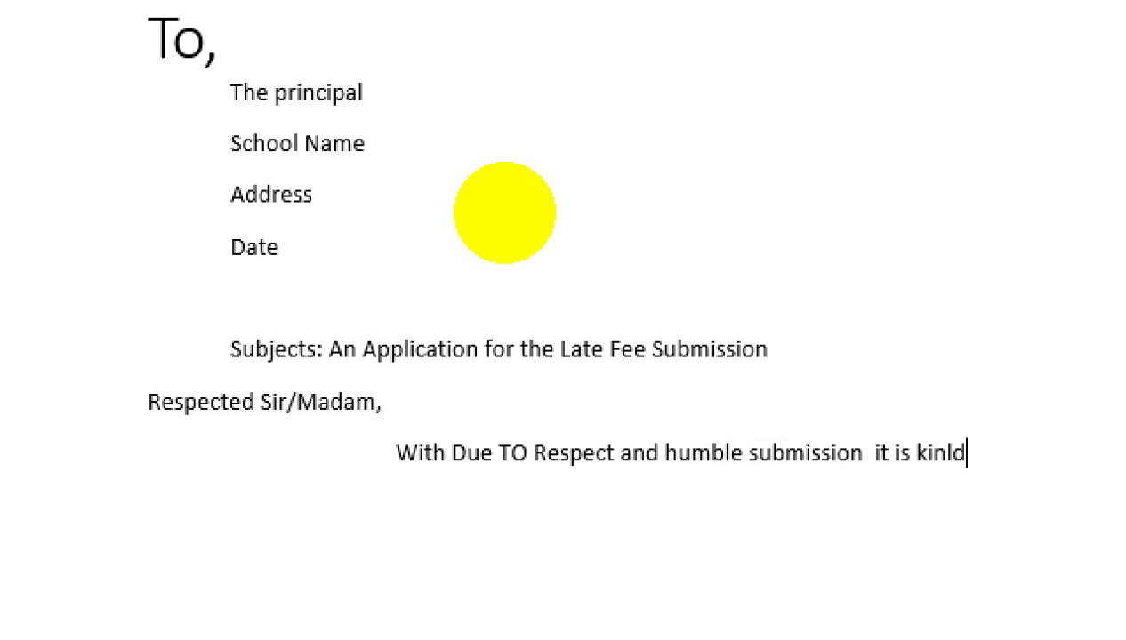
pyautogui.write('ly')
pyautogui.press('BackSpace')
pyautogui.press('BackSpace')
pyautogui.press('BackSpace')
pyautogui.press('BackSpace')
pyautogui.write('dly ')
pyautogui.write('To in')
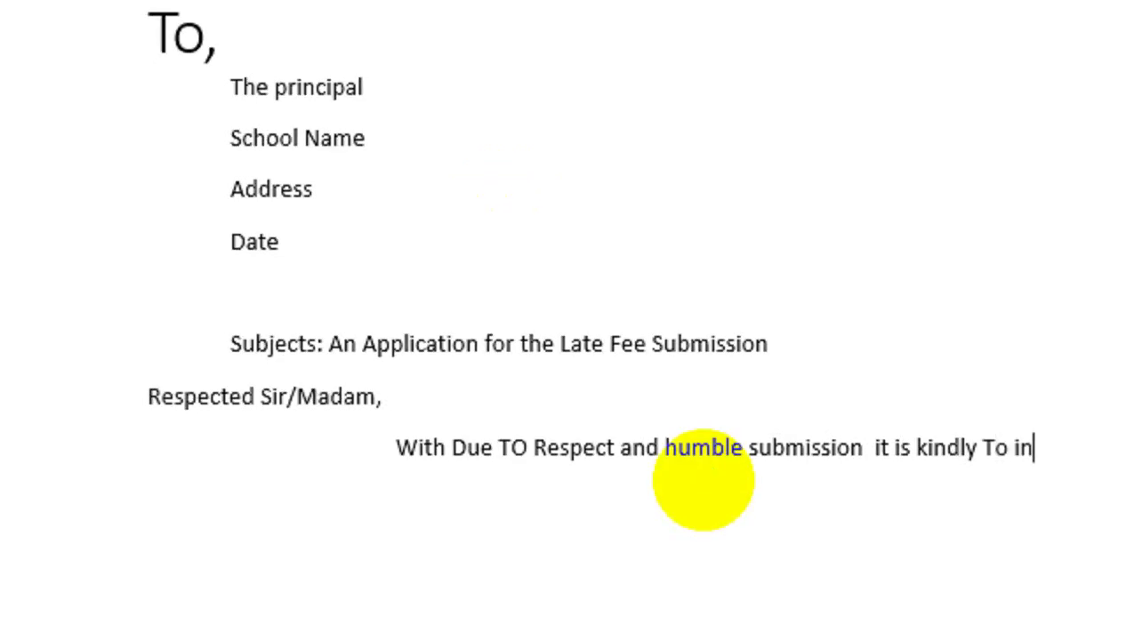
pyautogui.write('form ')
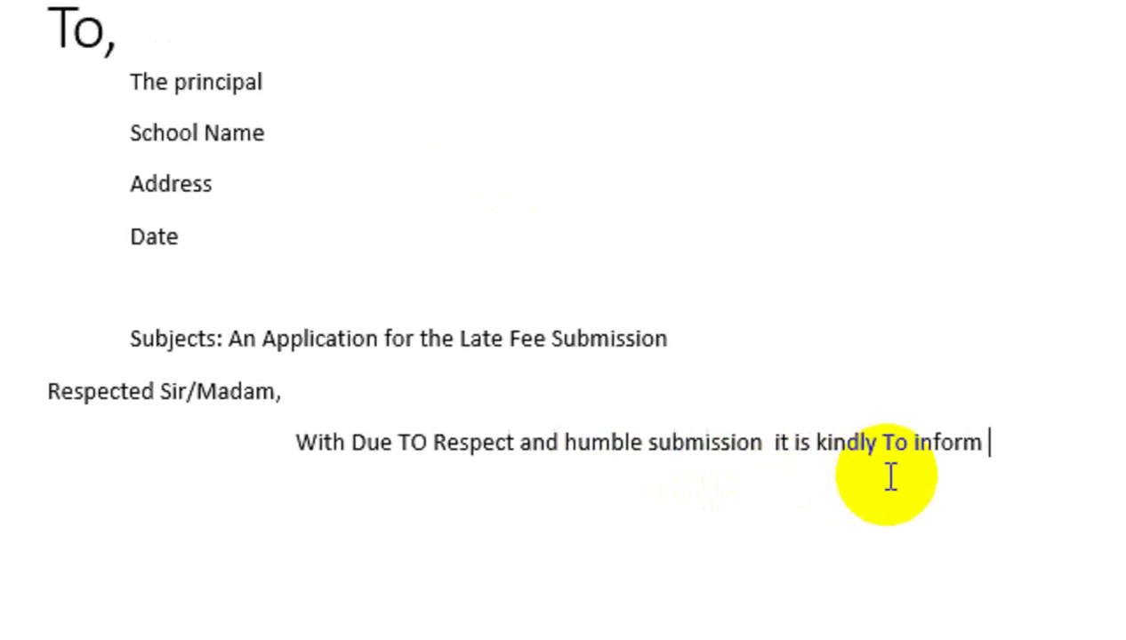
pyautogui.write('You ')
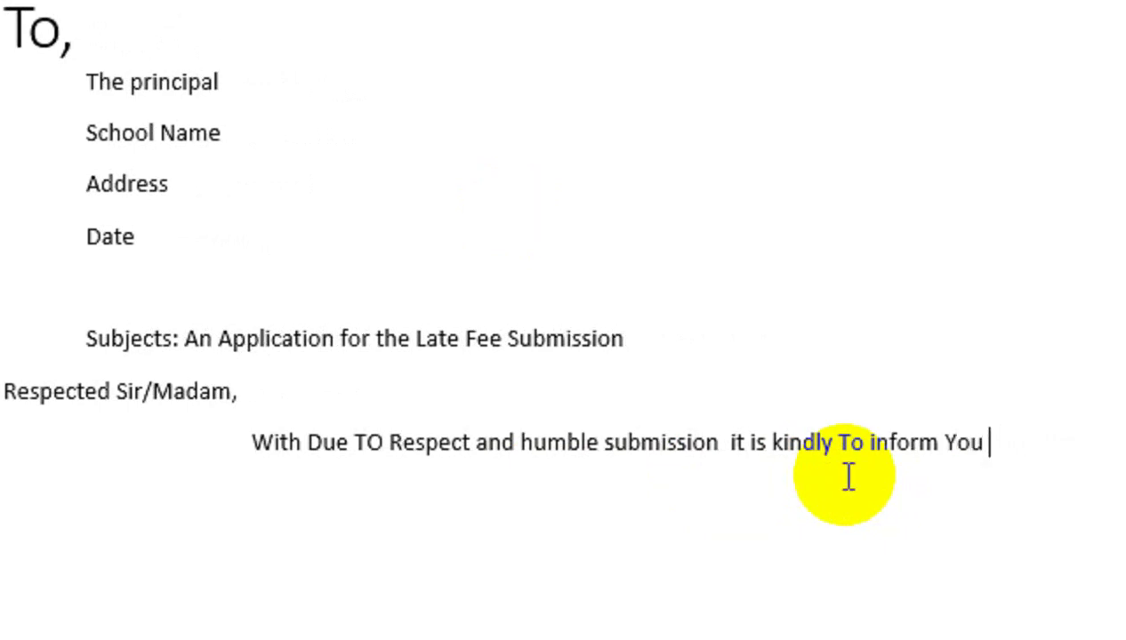
pyautogui.write('That i')
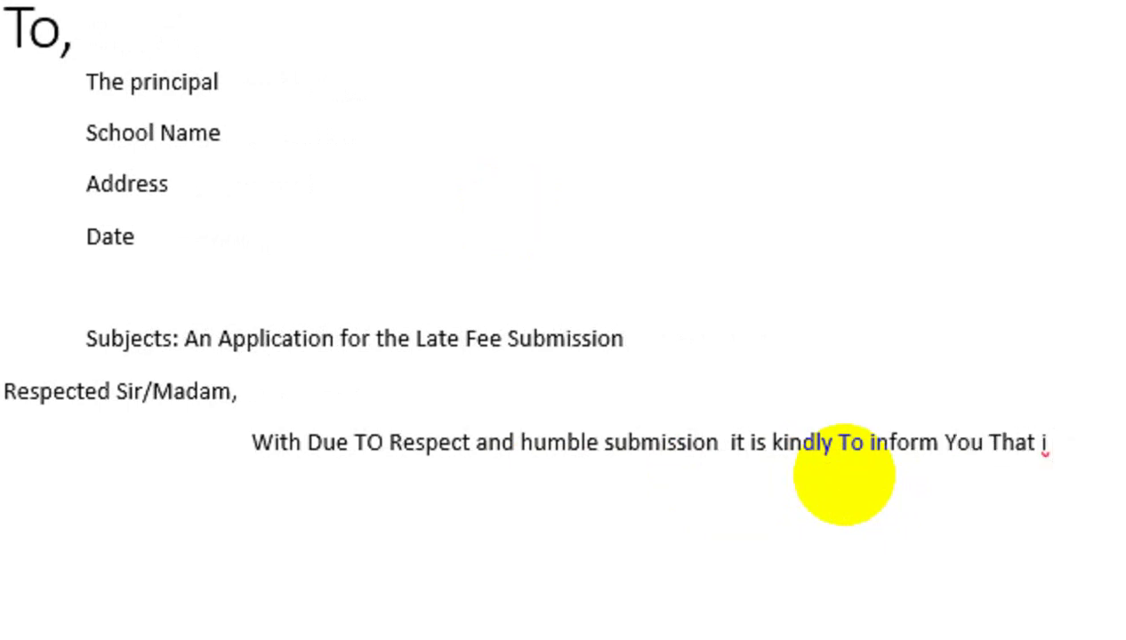
pyautogui.press('BackSpace')
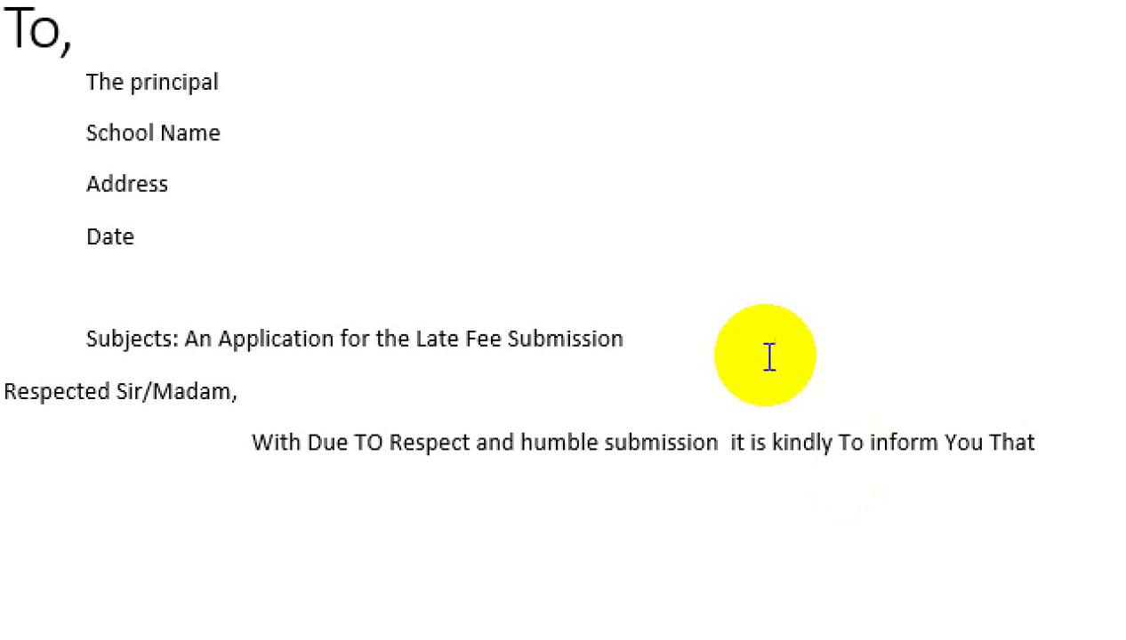
pyautogui.write('I ')
pyautogui.write('[')
pyautogui.write('You r')
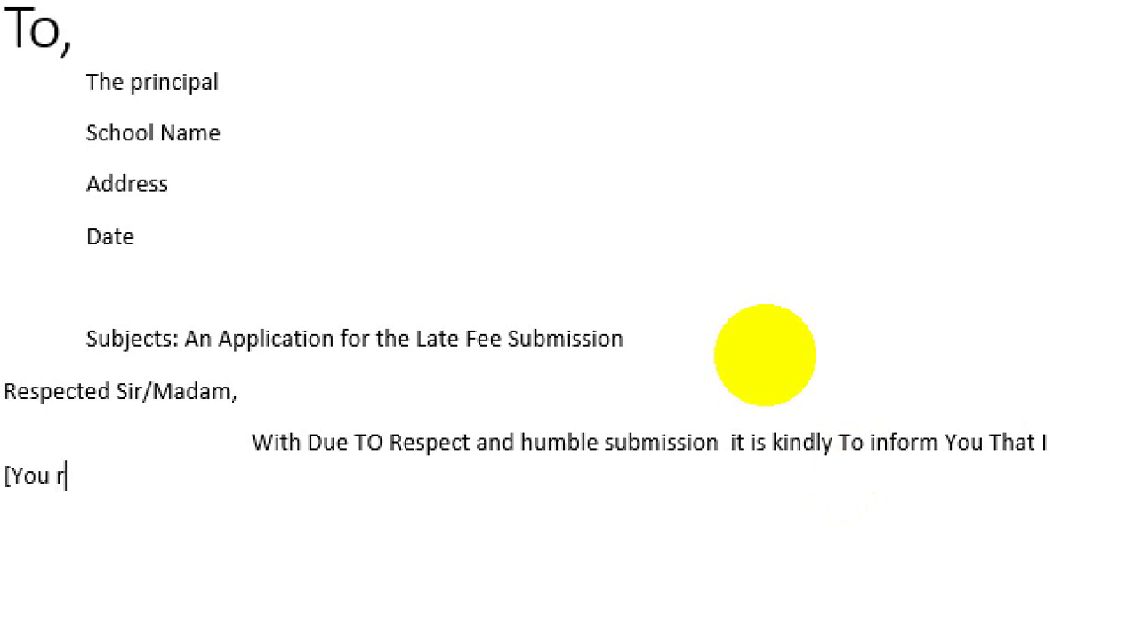
# - Continue the body with '[Your Name] Studying in Class [Your Class] wasn't'
pyautogui.press('BackSpace')
pyautogui.press('BackSpace')
pyautogui.write('r Na')
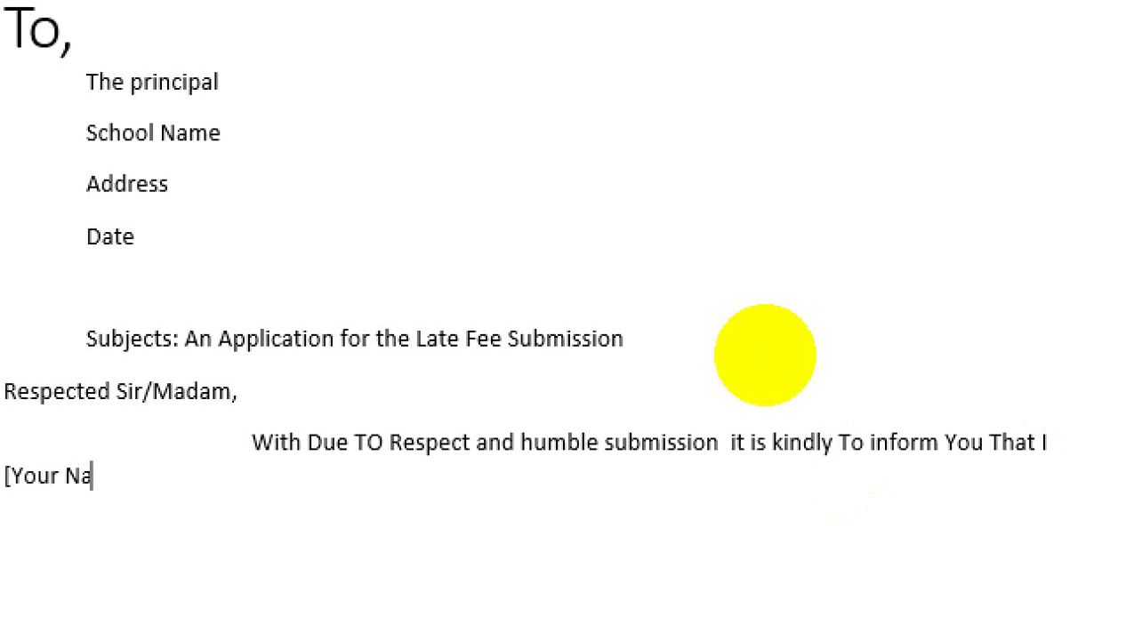
pyautogui.write('mer')
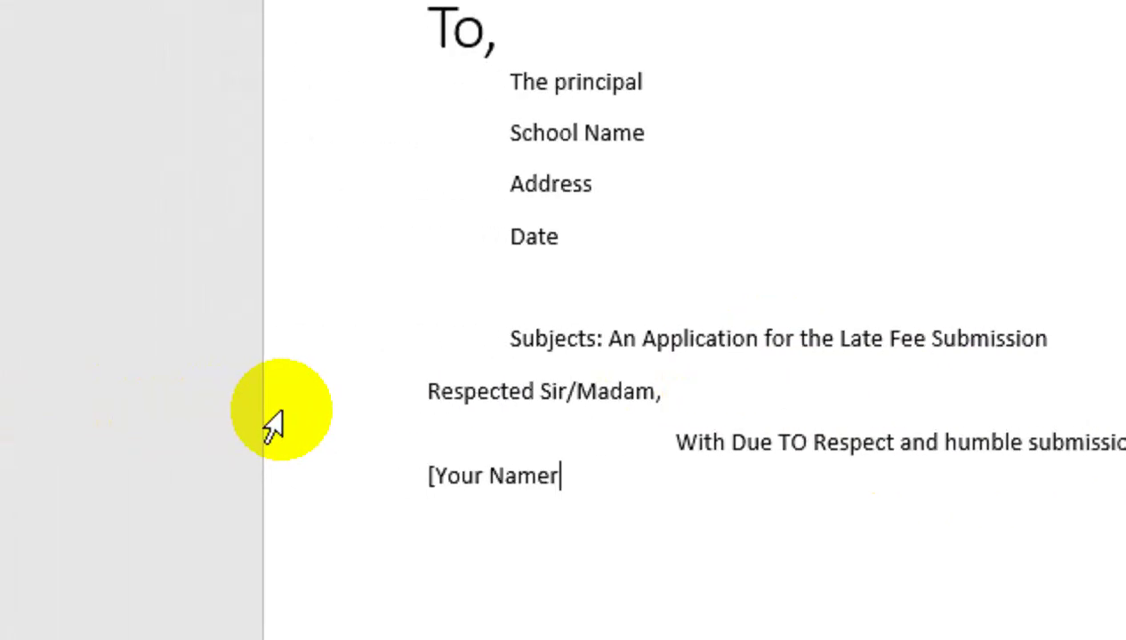
pyautogui.press('BackSpace')
pyautogui.write(']')
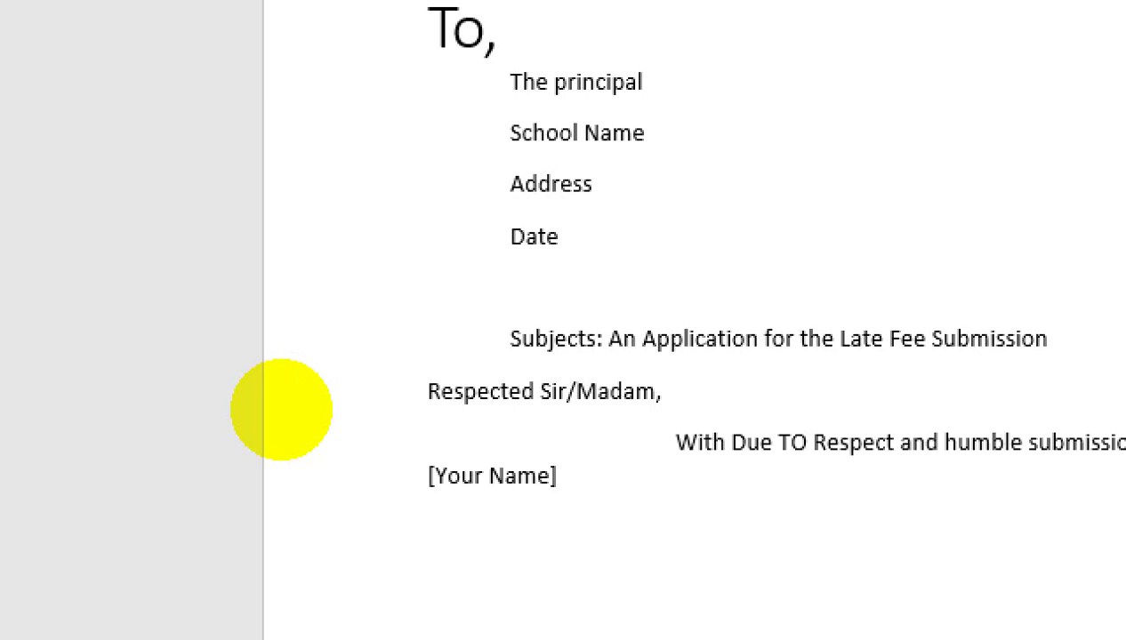
pyautogui.write('Stud')
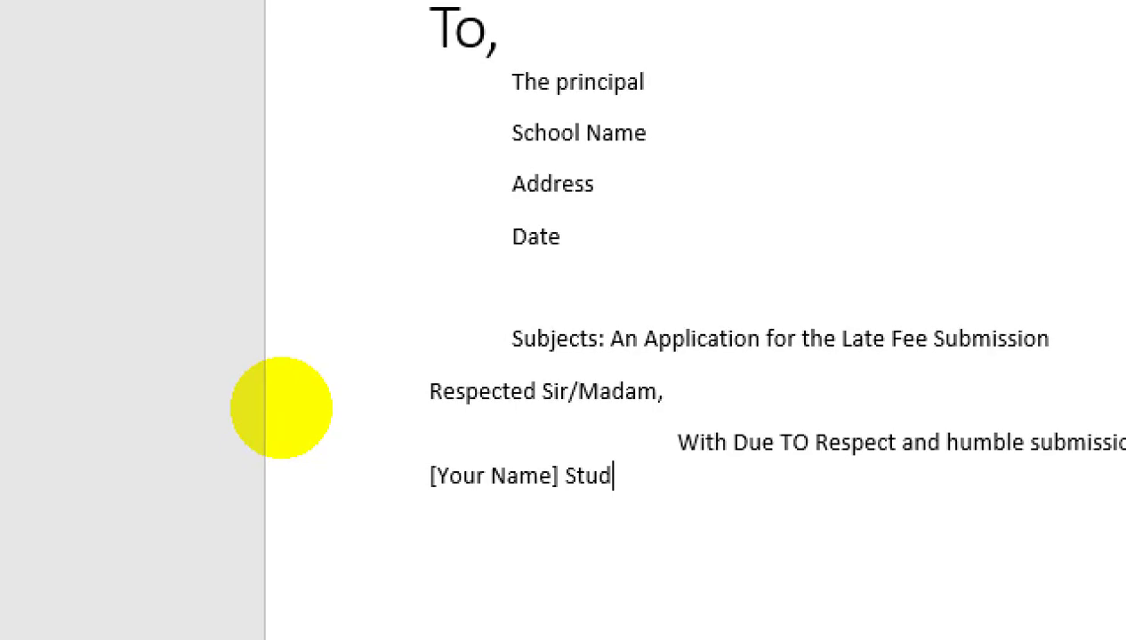
pyautogui.write('ying ')
pyautogui.write('in Class')
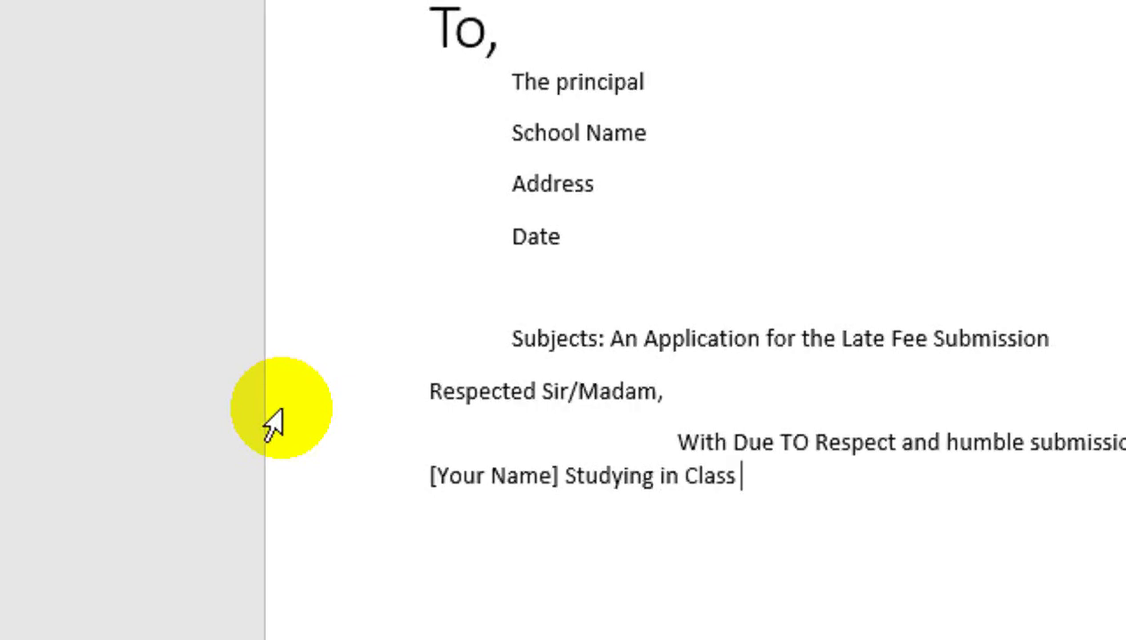
pyautogui.write(' [Your ')
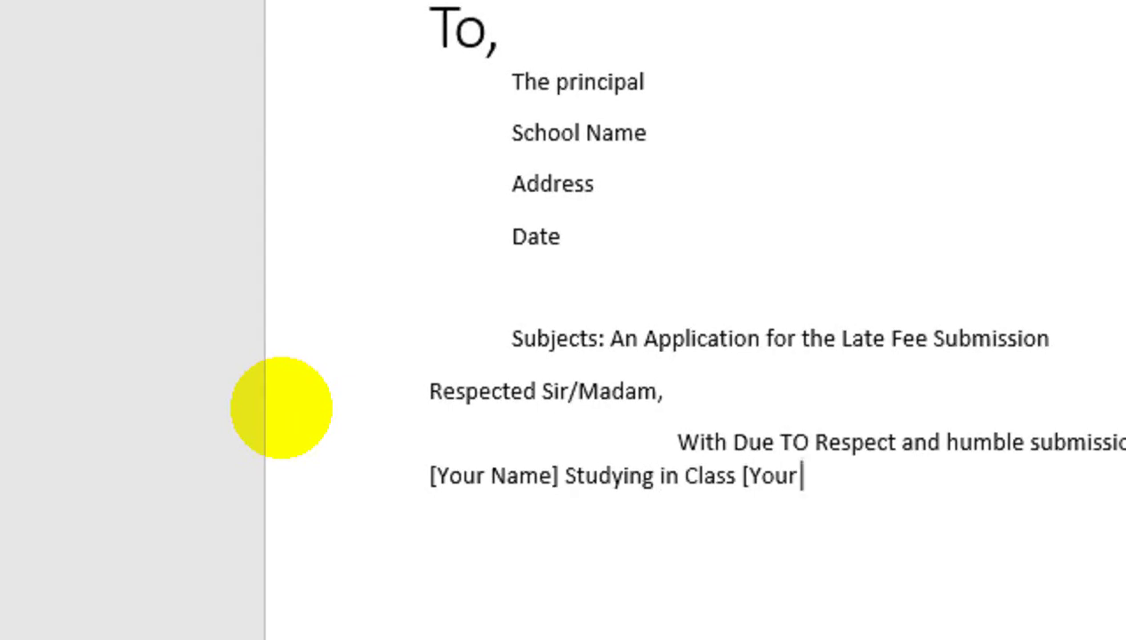
pyautogui.write('Cla')
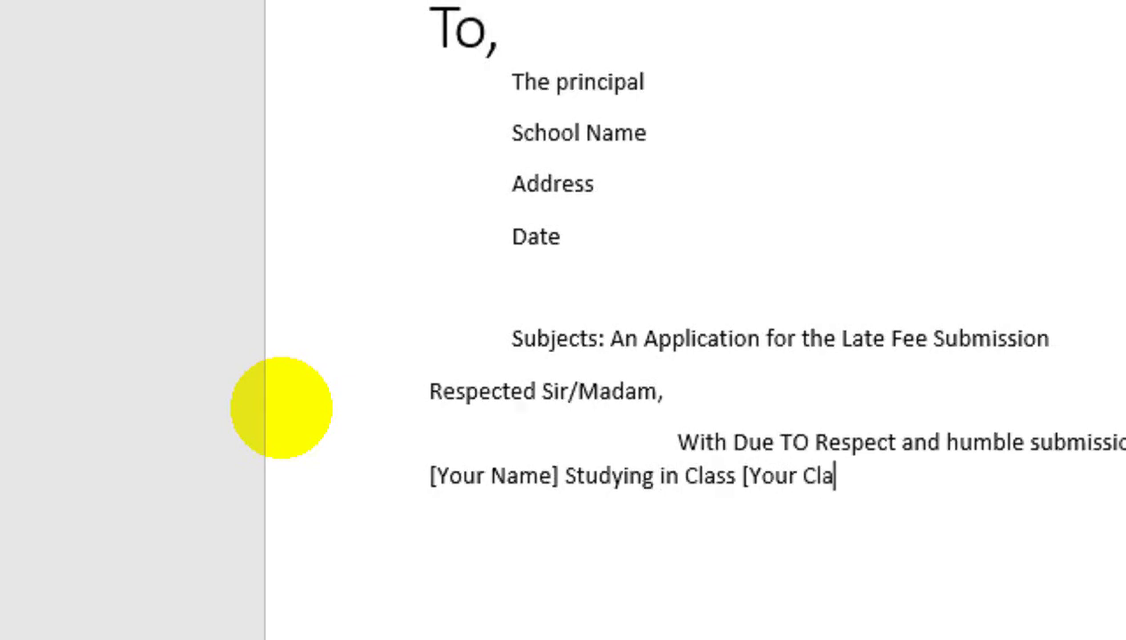
pyautogui.write('ss]')
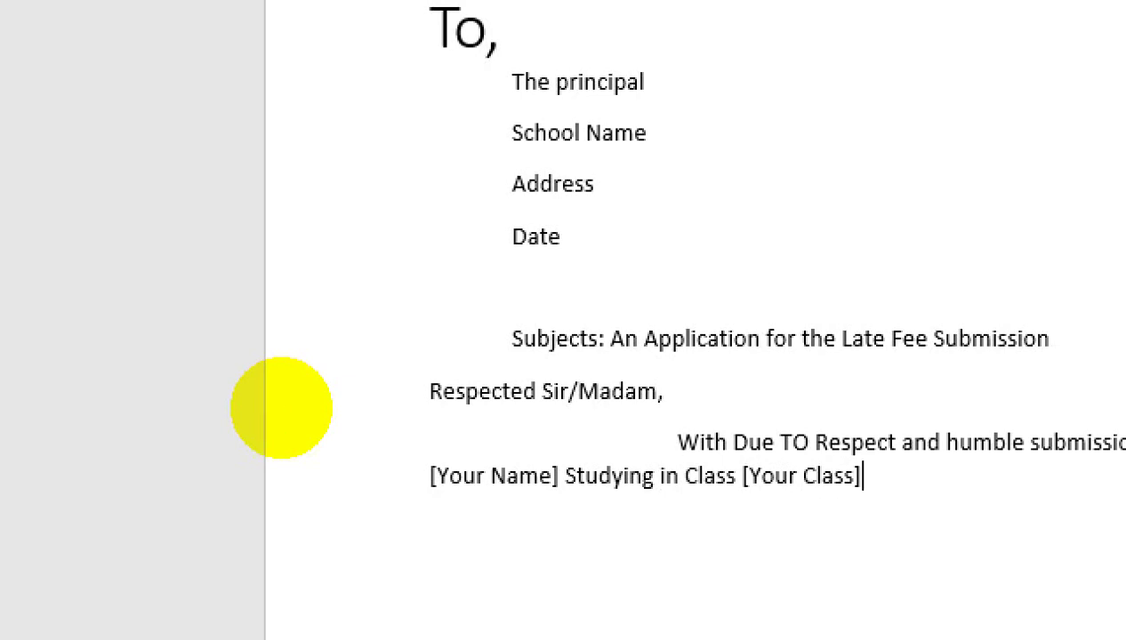
pyautogui.write(' w')
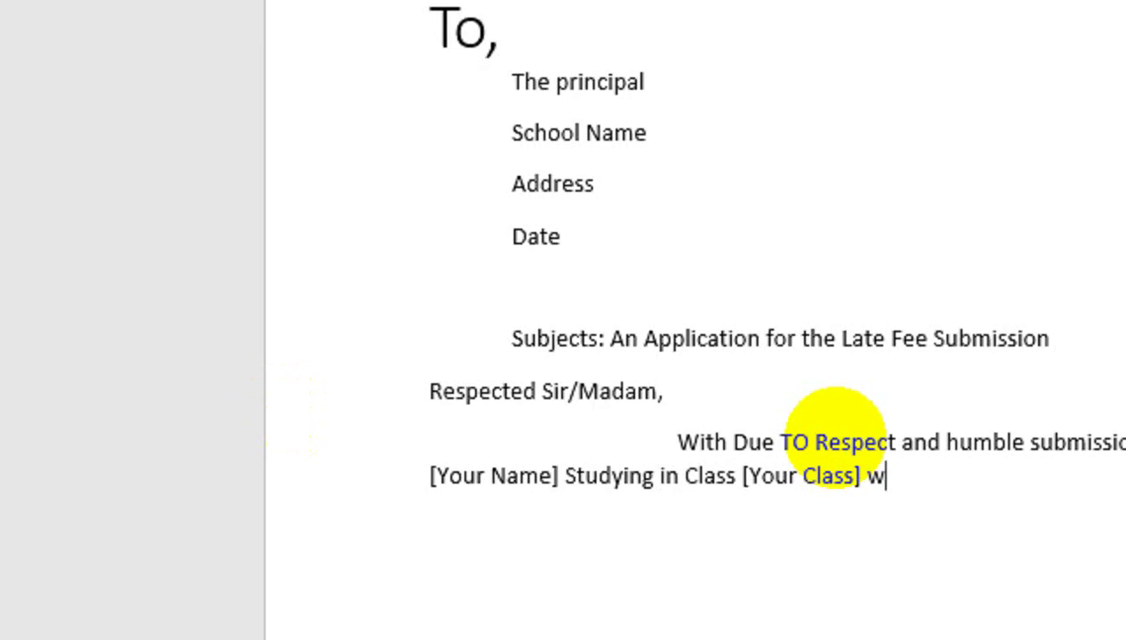
pyautogui.write("sn't")
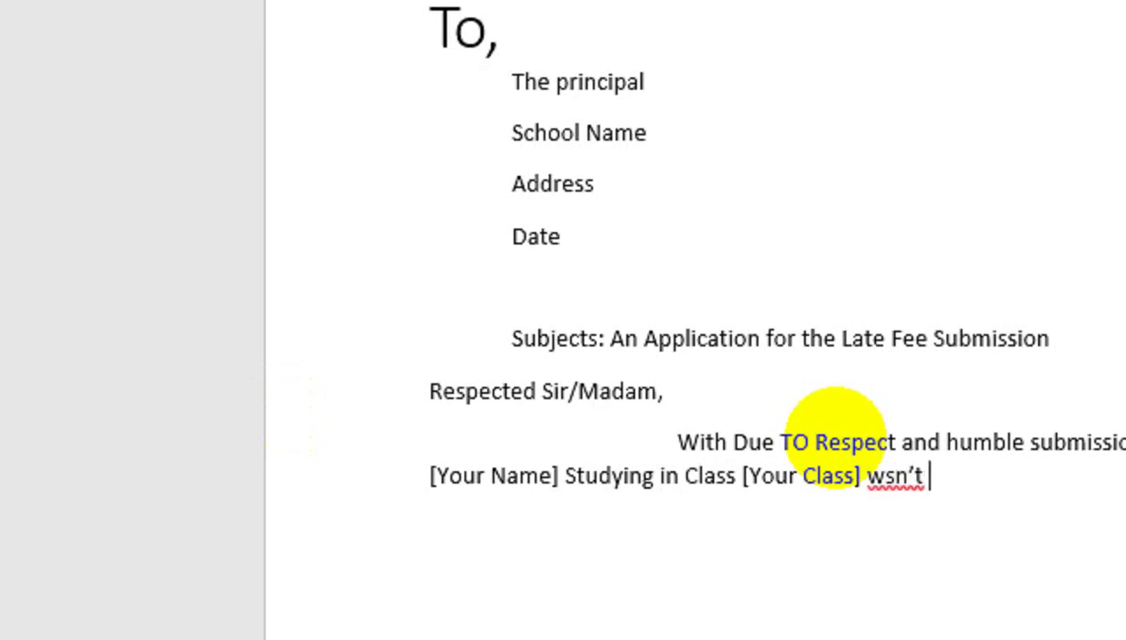
pyautogui.press('Left')
pyautogui.press('Left')
pyautogui.press('Left')
pyautogui.press('Left')
pyautogui.press('Left')
pyautogui.write('a')
pyautogui.press('End')
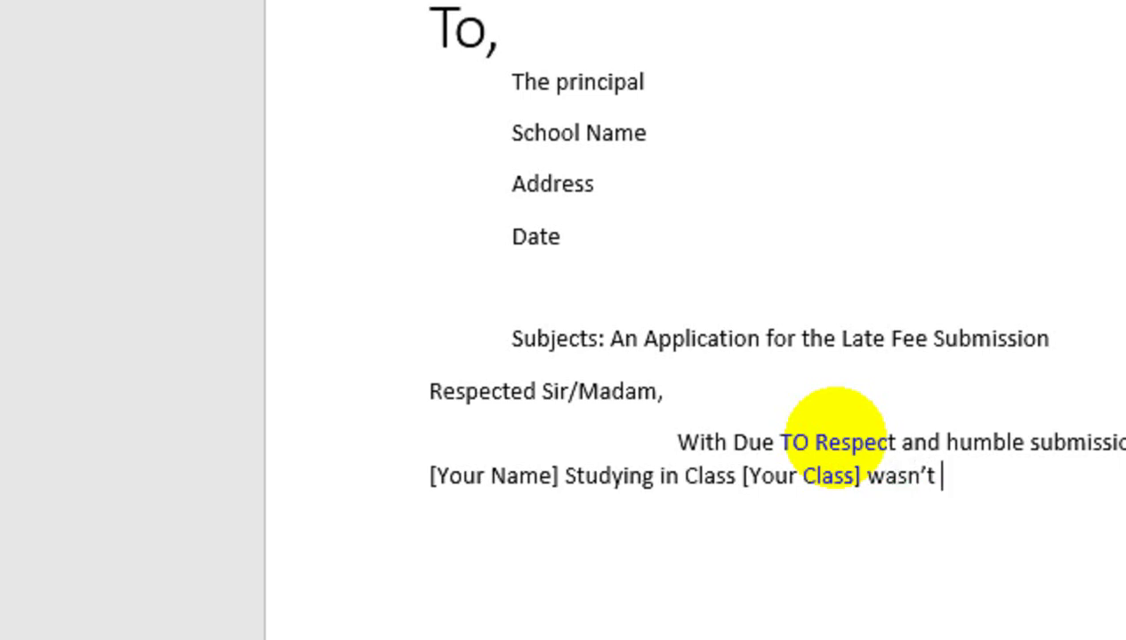
# - Add 'able to submit my School Fee Right Now Due To Some', fixing typos
pyautogui.write('able t')
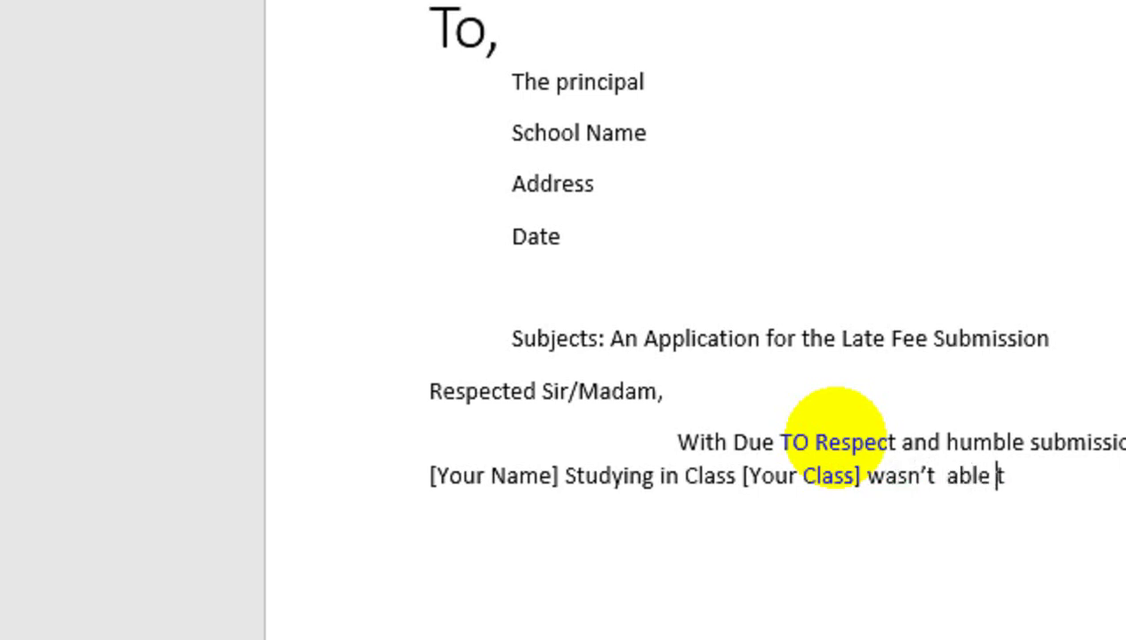
pyautogui.write('o subm')
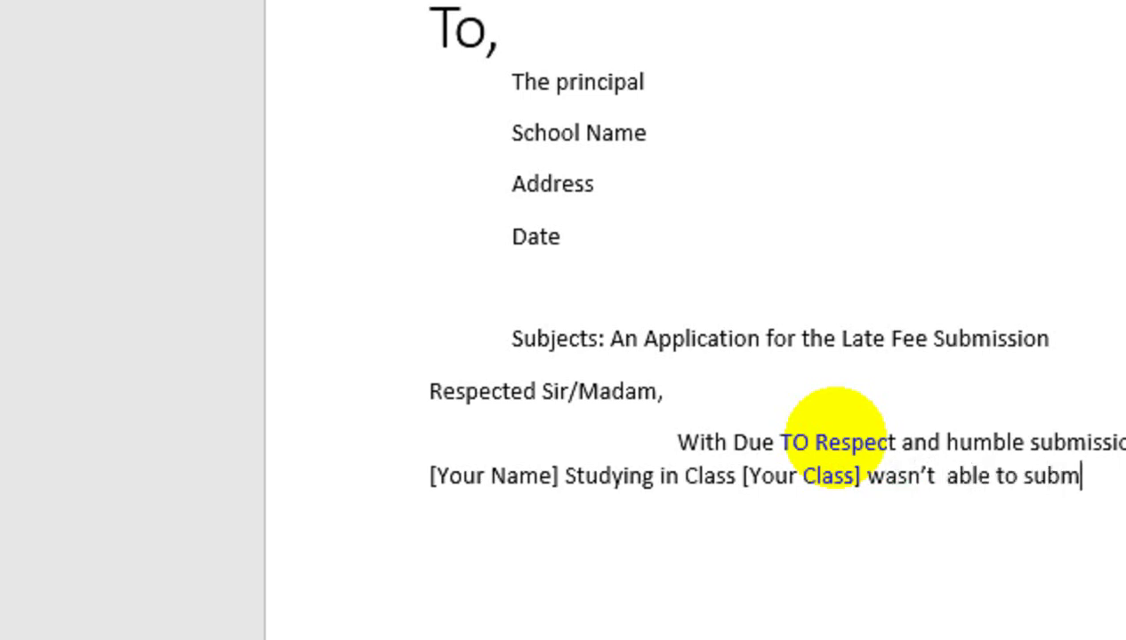
pyautogui.write('it')
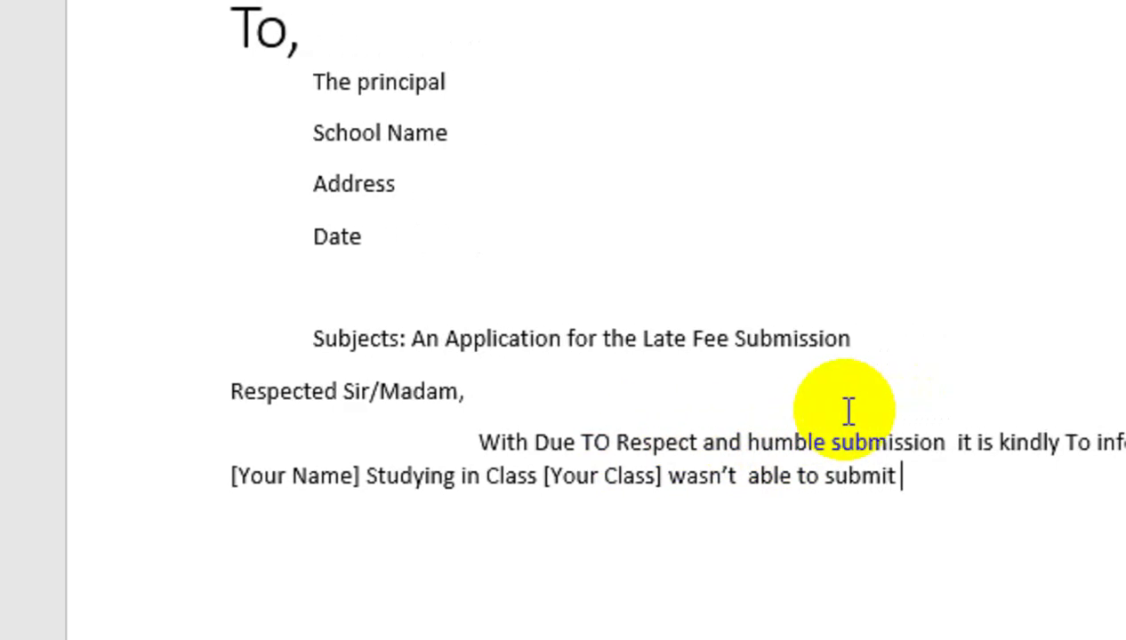
pyautogui.write(' my ')
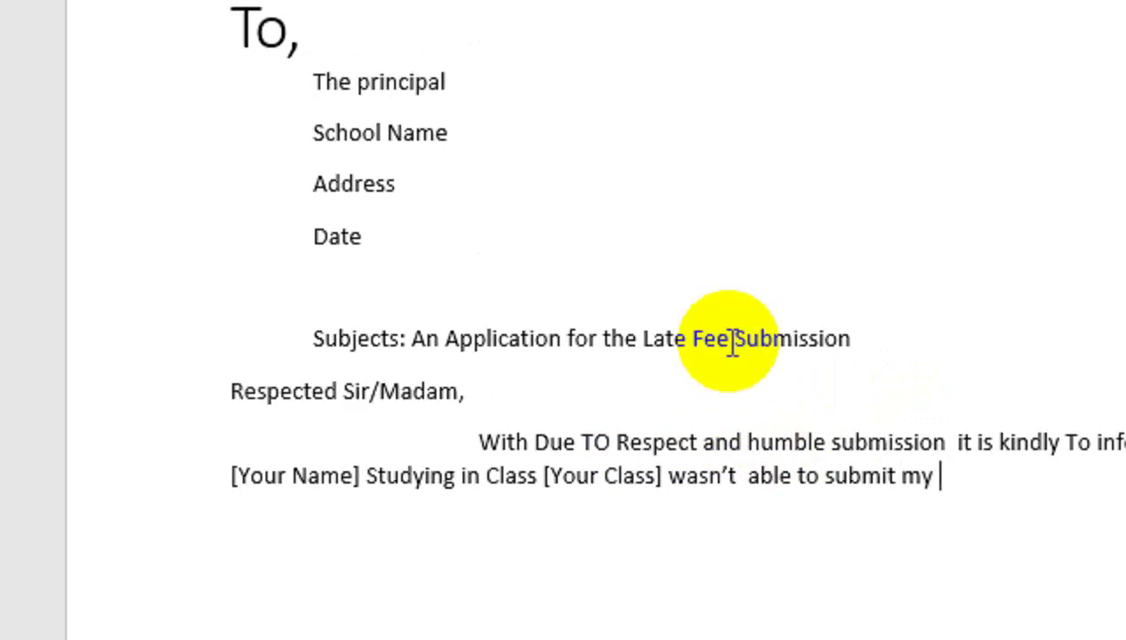
pyautogui.write('School ')
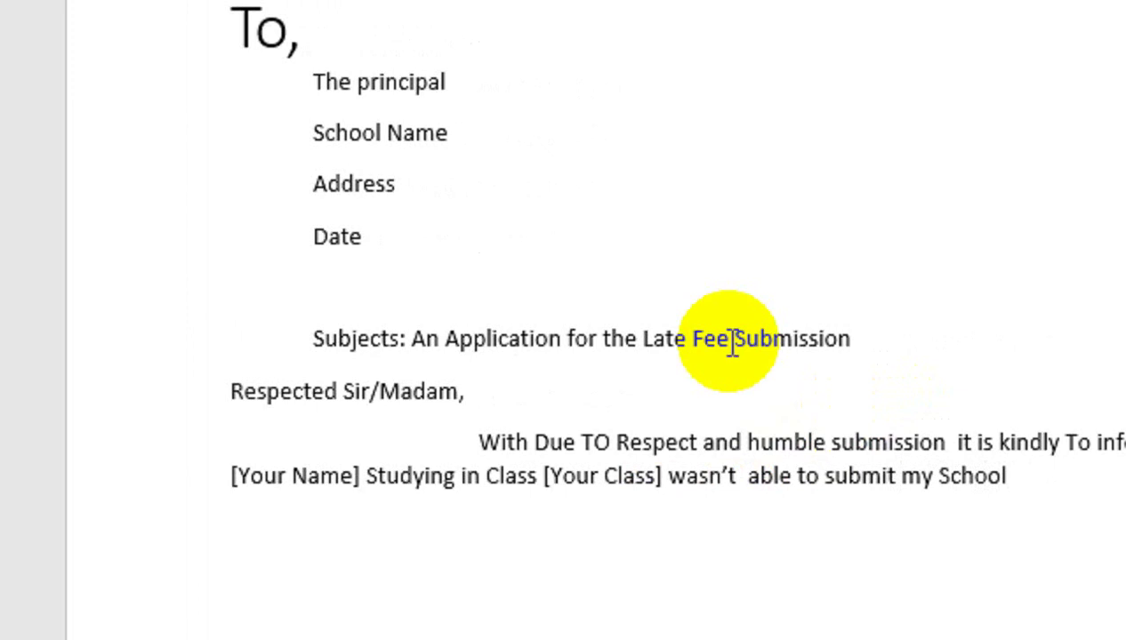
pyautogui.write('Fee Su')
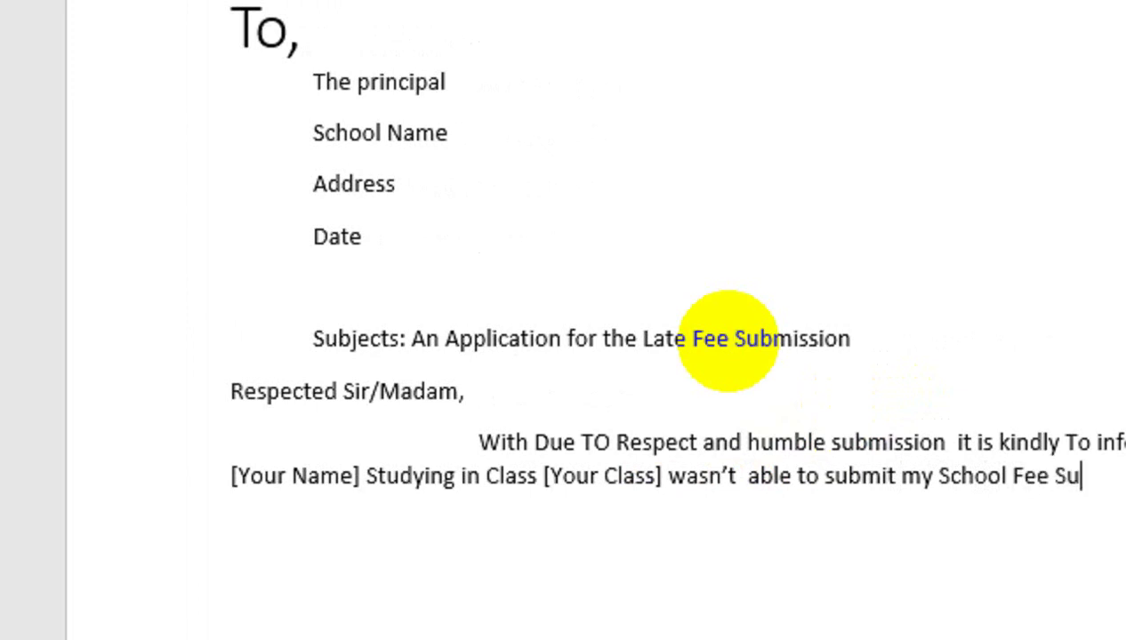
pyautogui.press('BackSpace')
pyautogui.press('BackSpace')
pyautogui.write('Ri')
pyautogui.write('ght')
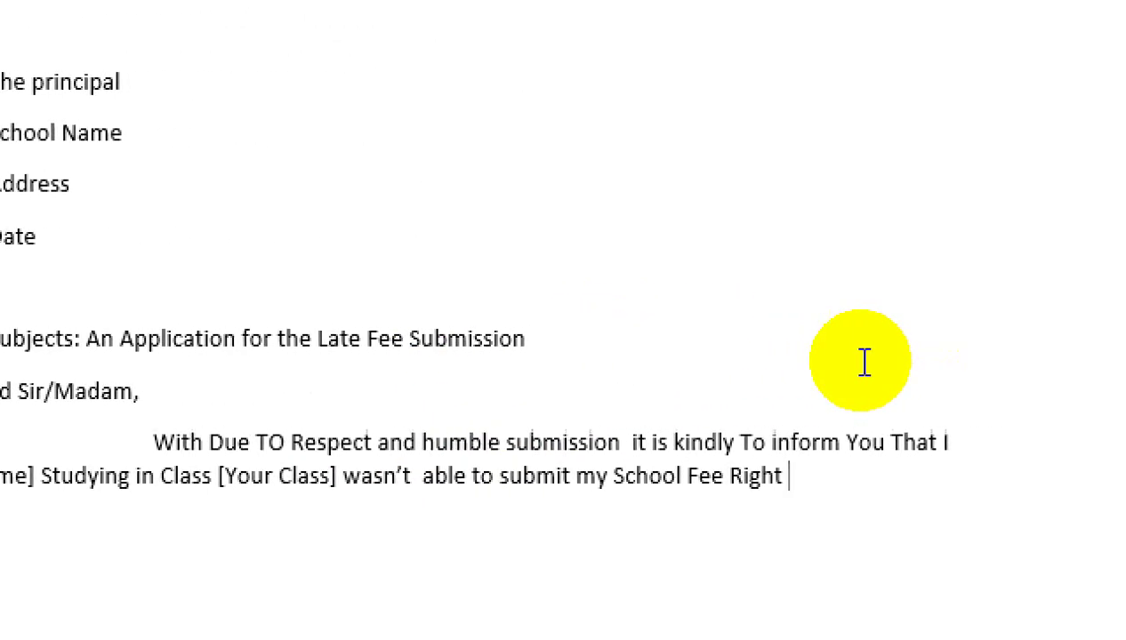
pyautogui.write('Now')
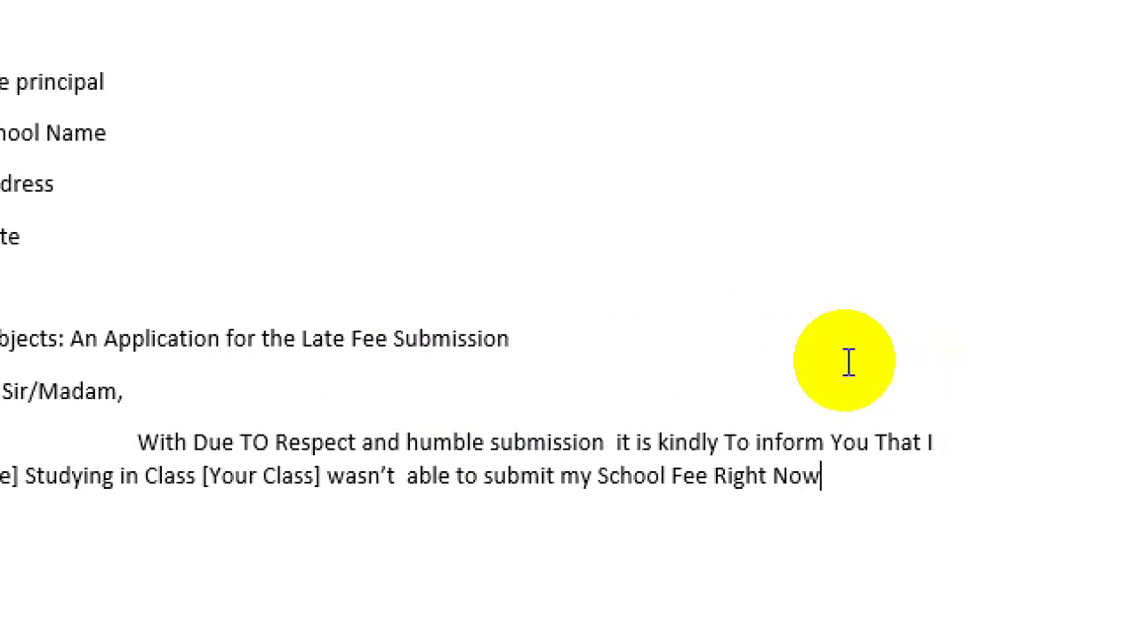
pyautogui.write(' Due')
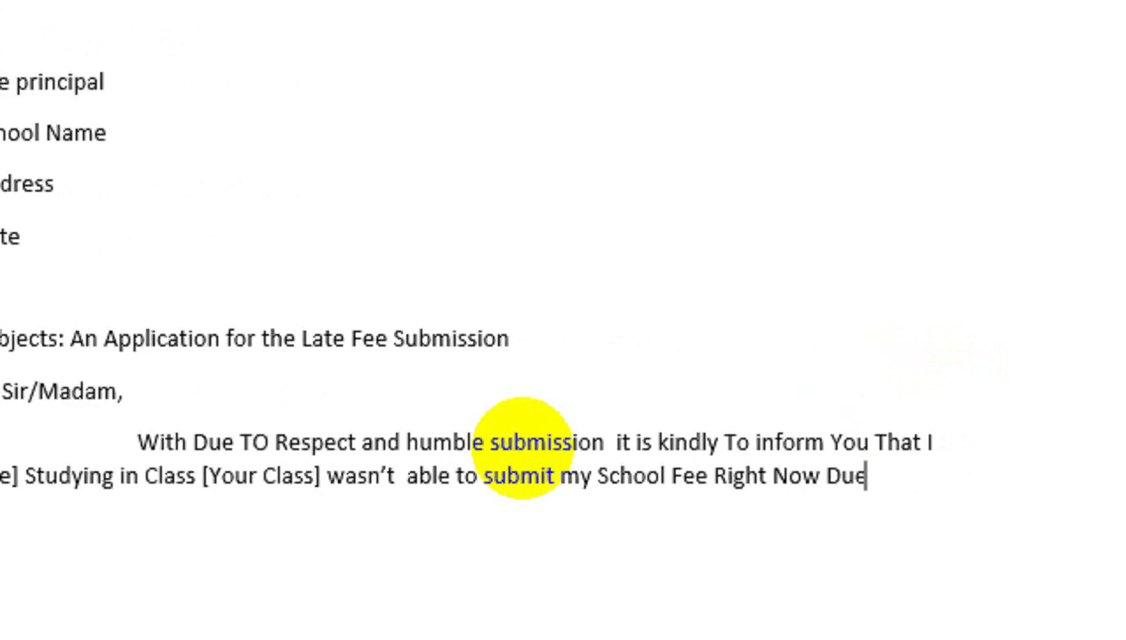
pyautogui.write(' Ti')
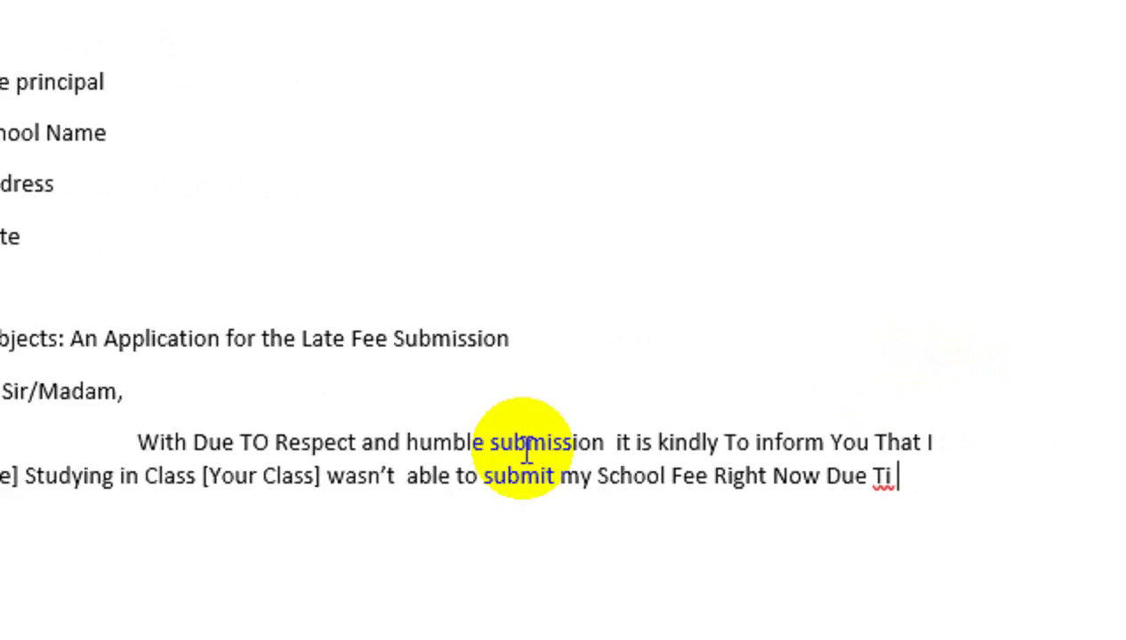
pyautogui.press('BackSpace')
pyautogui.write('o Siom')
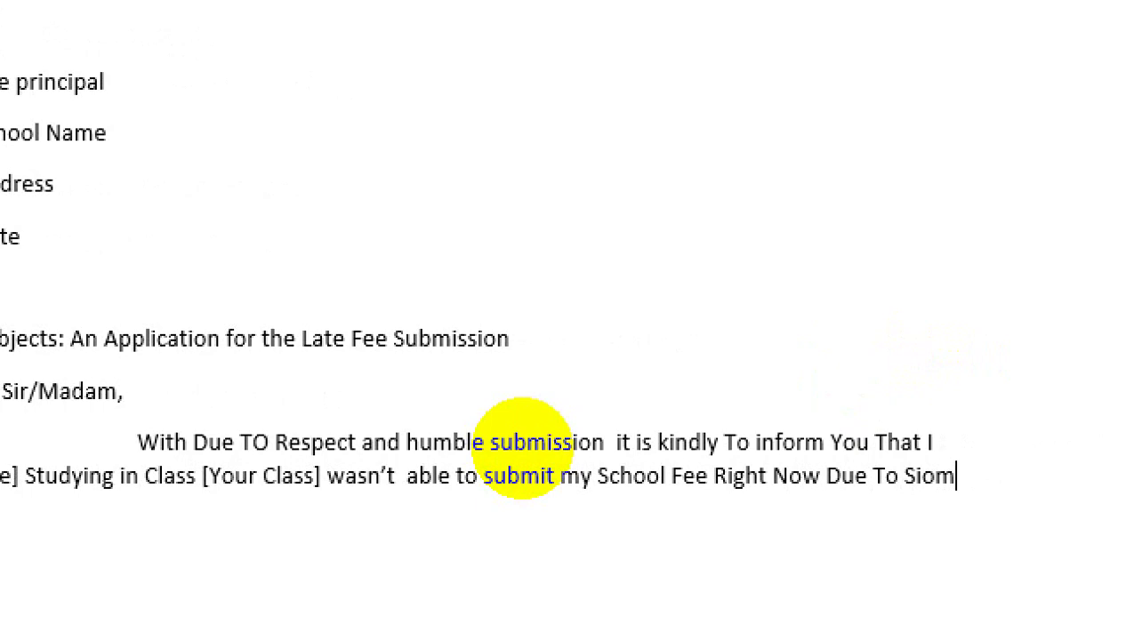
pyautogui.press('BackSpace')
pyautogui.press('BackSpace')
pyautogui.press('BackSpace')
pyautogui.write('ome')
pyautogui.write(' Fianc')
# - Type 'Financial Problem [Mansion Your Reason', fixing 'Financial' and 'Mansion' via spelling suggestions
pyautogui.press('BackSpace')
pyautogui.write('anan')
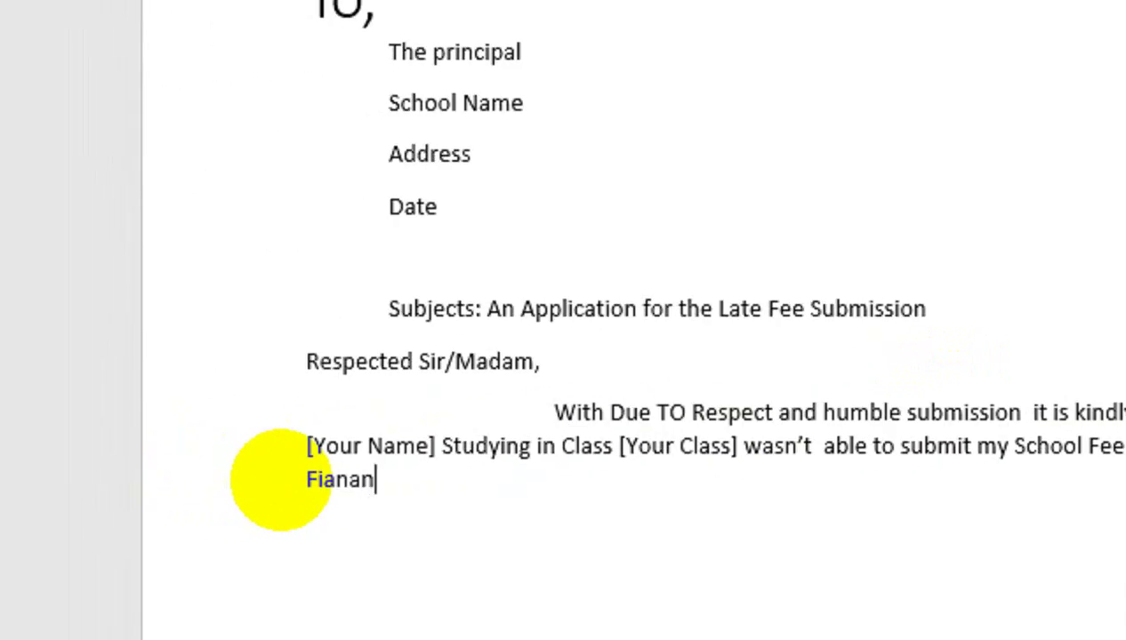
pyautogui.write('cailo')
pyautogui.press('BackSpace')
pyautogui.press('BackSpace')
pyautogui.press('BackSpace')
pyautogui.press('BackSpace')
pyautogui.write('al')
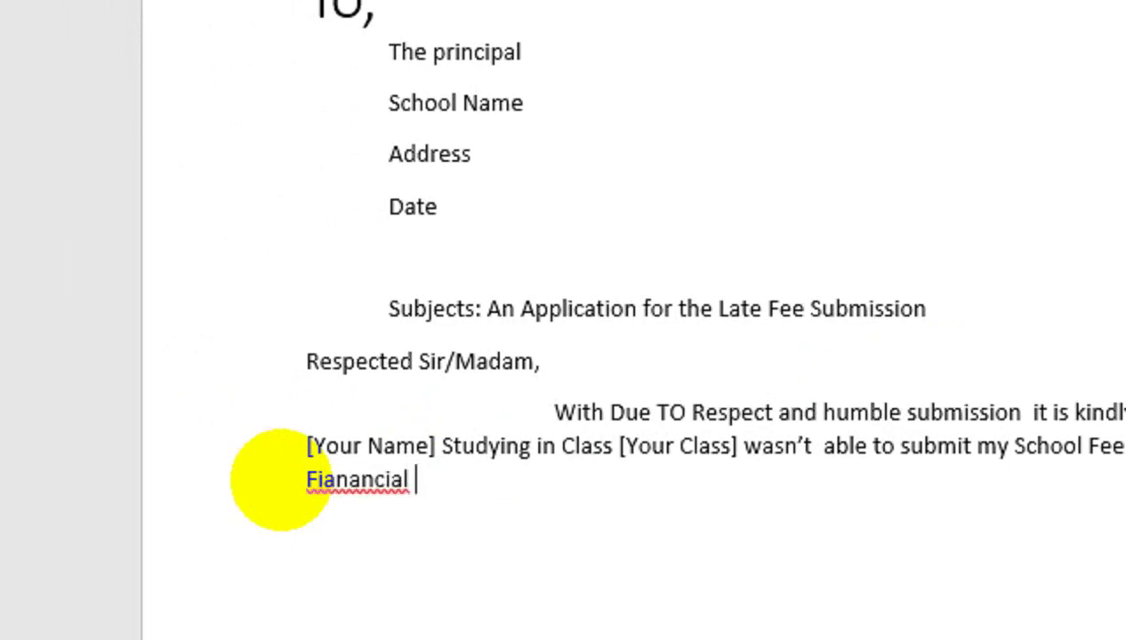
pyautogui.rightClick(361, 409)
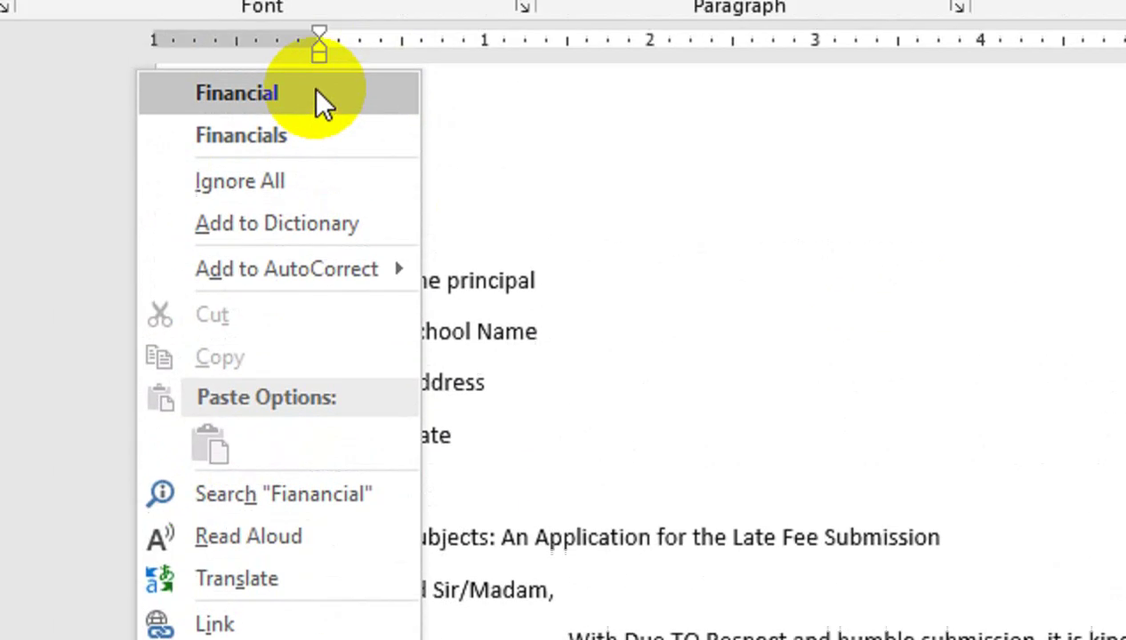
pyautogui.click(323, 183)
pyautogui.write('P')
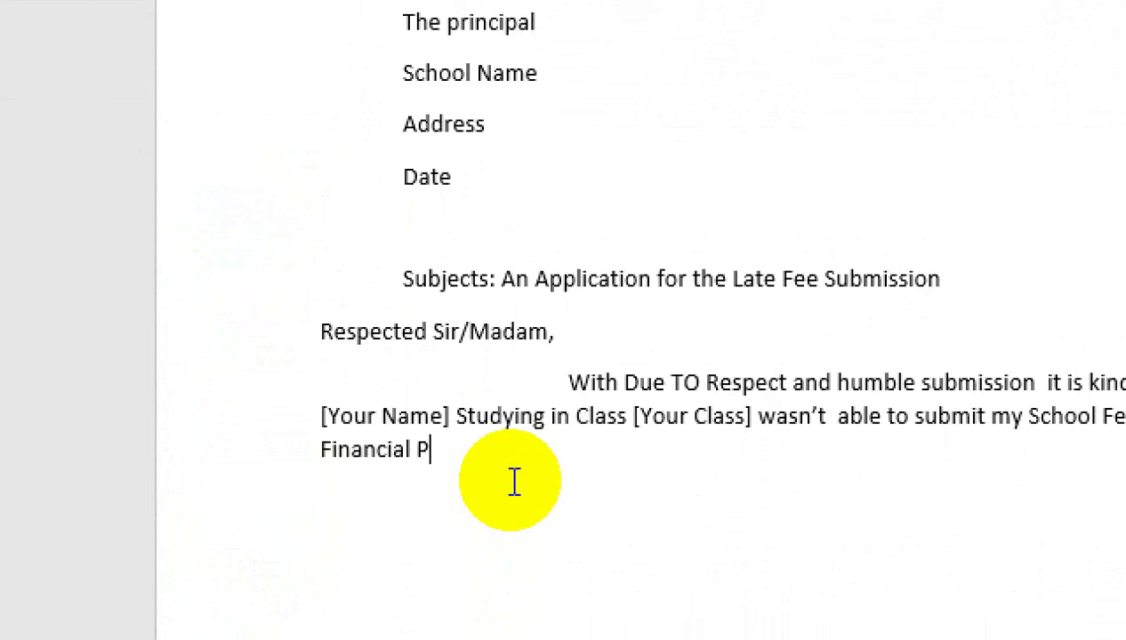
pyautogui.write('roblem ')
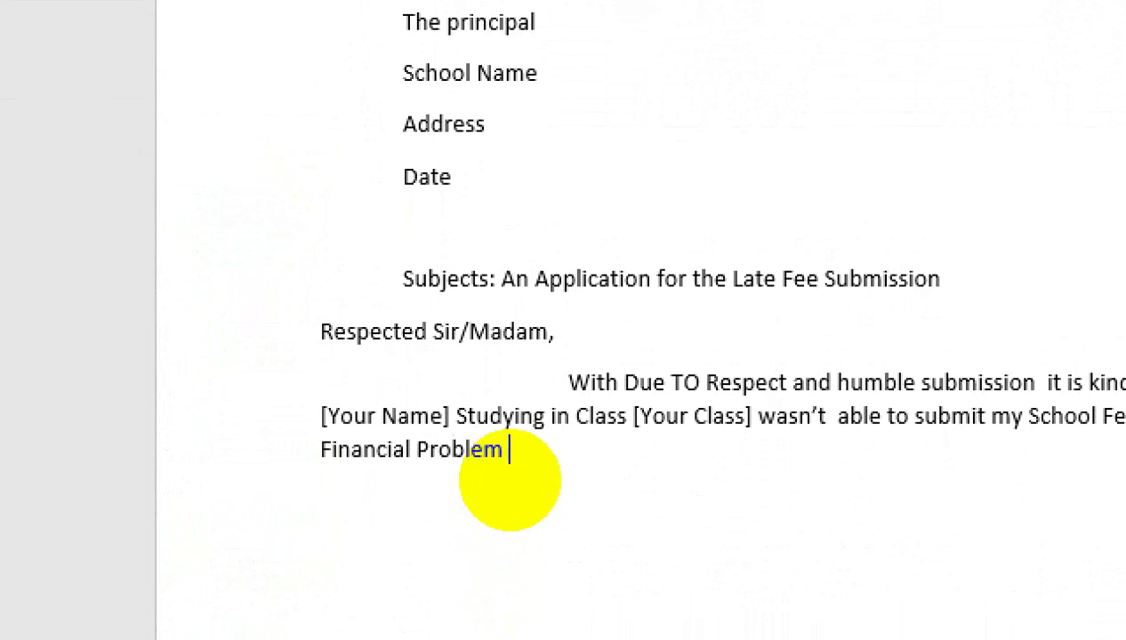
pyautogui.write('[')
pyautogui.write('Mension')
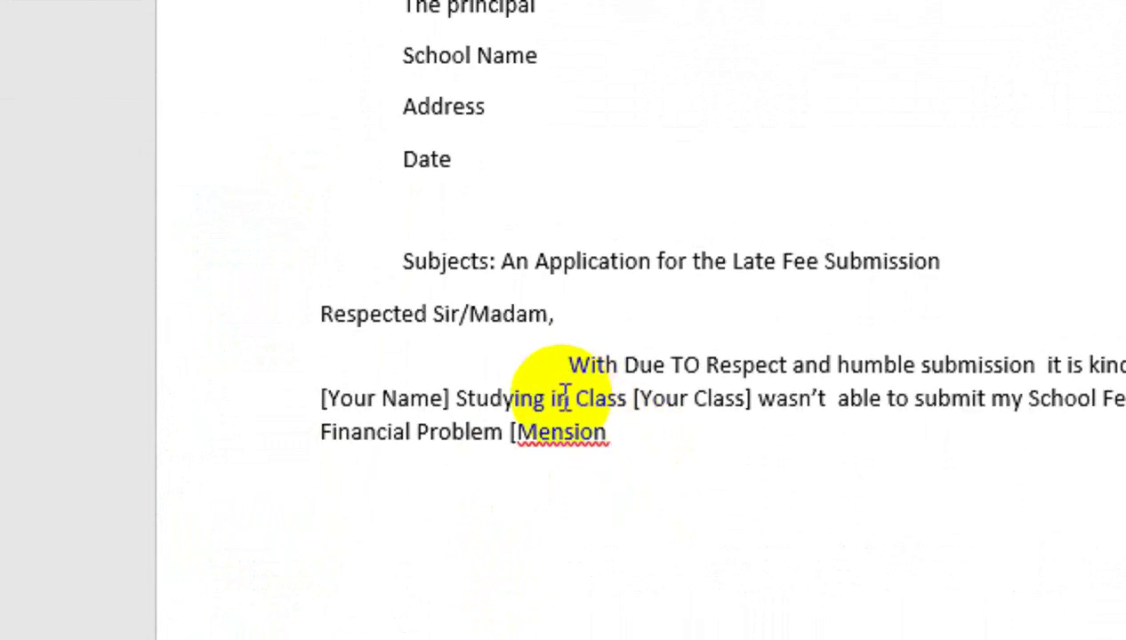
pyautogui.rightClick(562, 432)
pyautogui.click(521, 72)
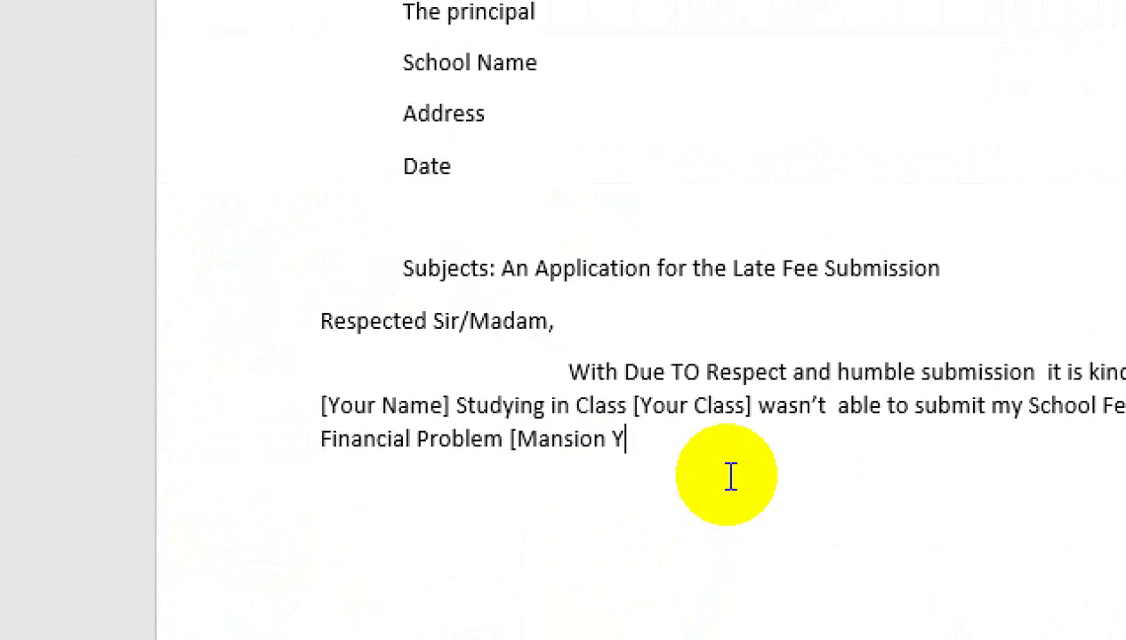
pyautogui.write('our Reason].  I')
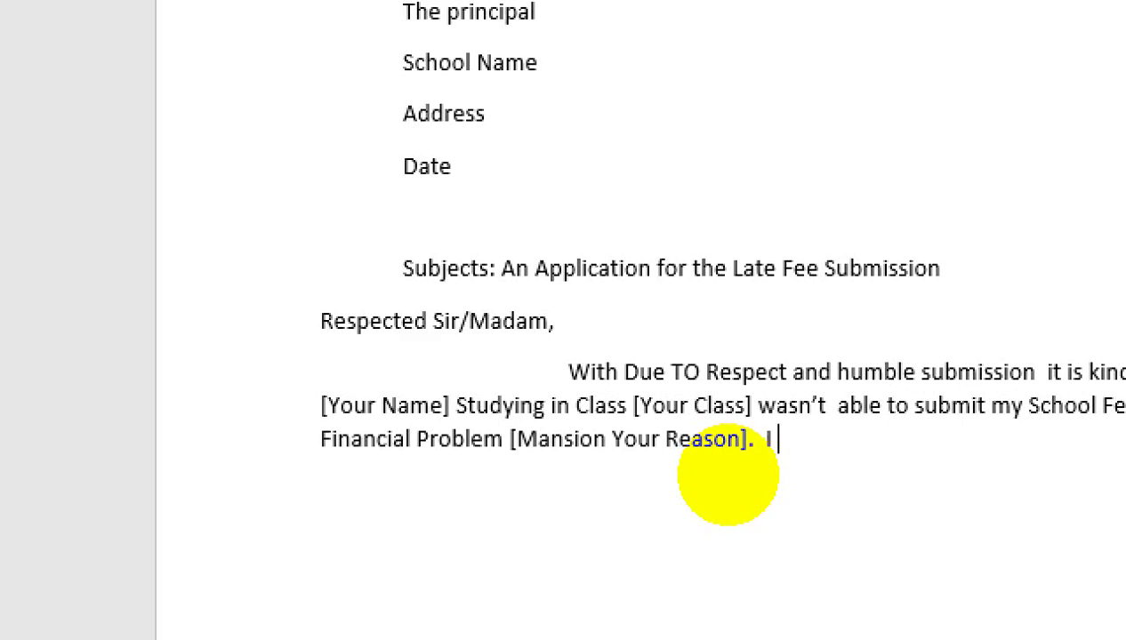
# - Type 'am hard working and honest student of Your School, So,' correcting typos
pyautogui.write('am d')
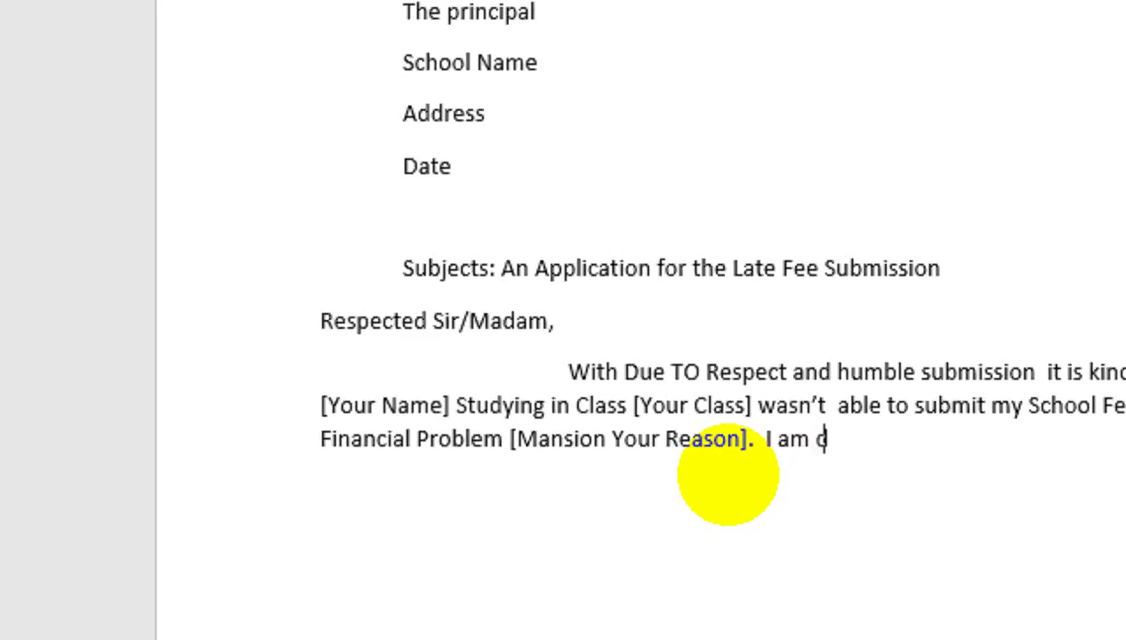
pyautogui.write('ar')
pyautogui.press('BackSpace')
pyautogui.press('BackSpace')
pyautogui.press('BackSpace')
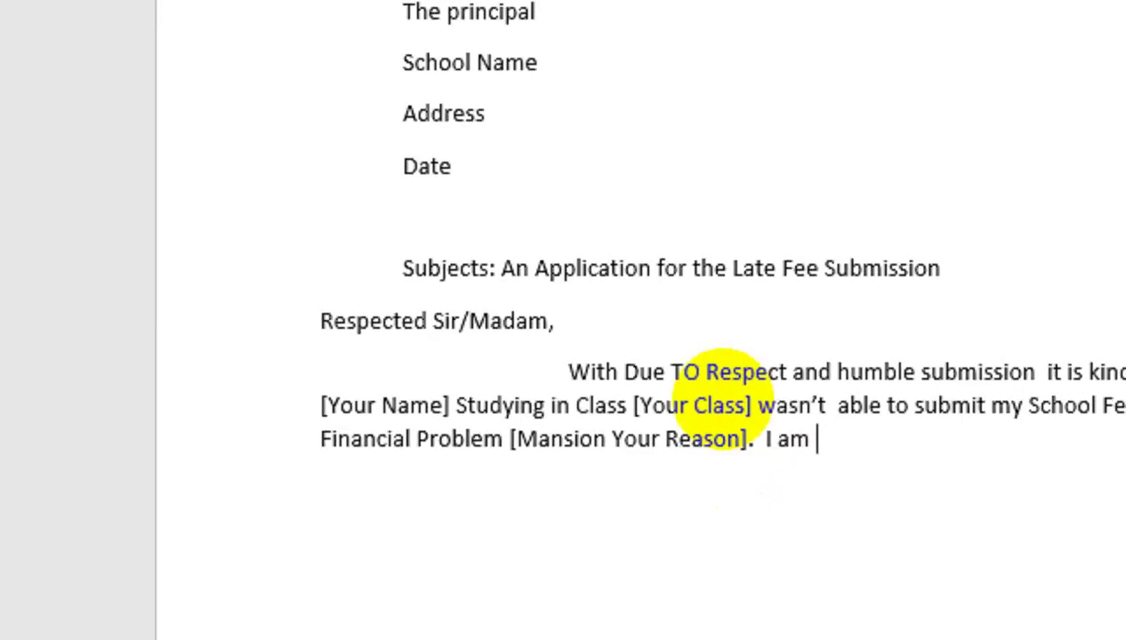
pyautogui.write('hard work')
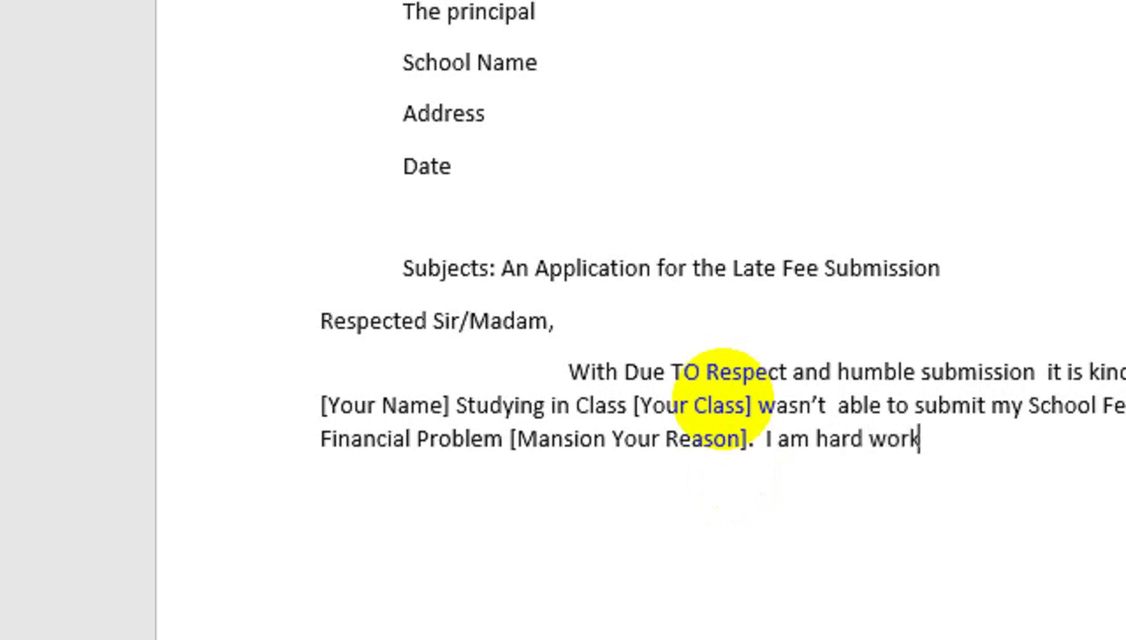
pyautogui.write('ij')
pyautogui.press('BackSpace')
pyautogui.write('ng an')
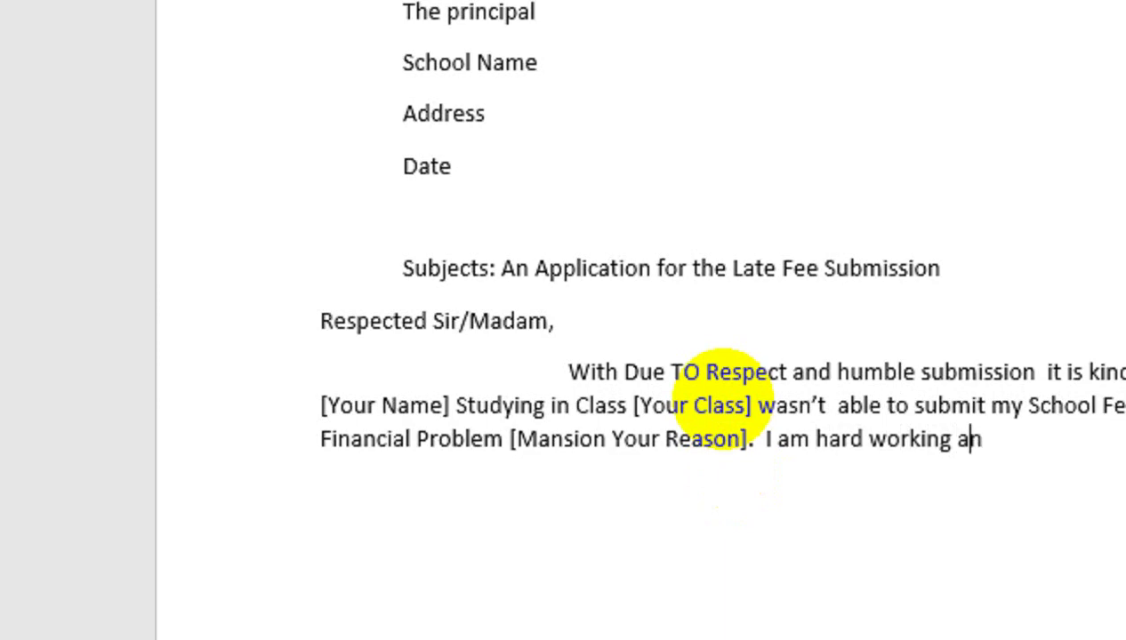
pyautogui.write('d honest')
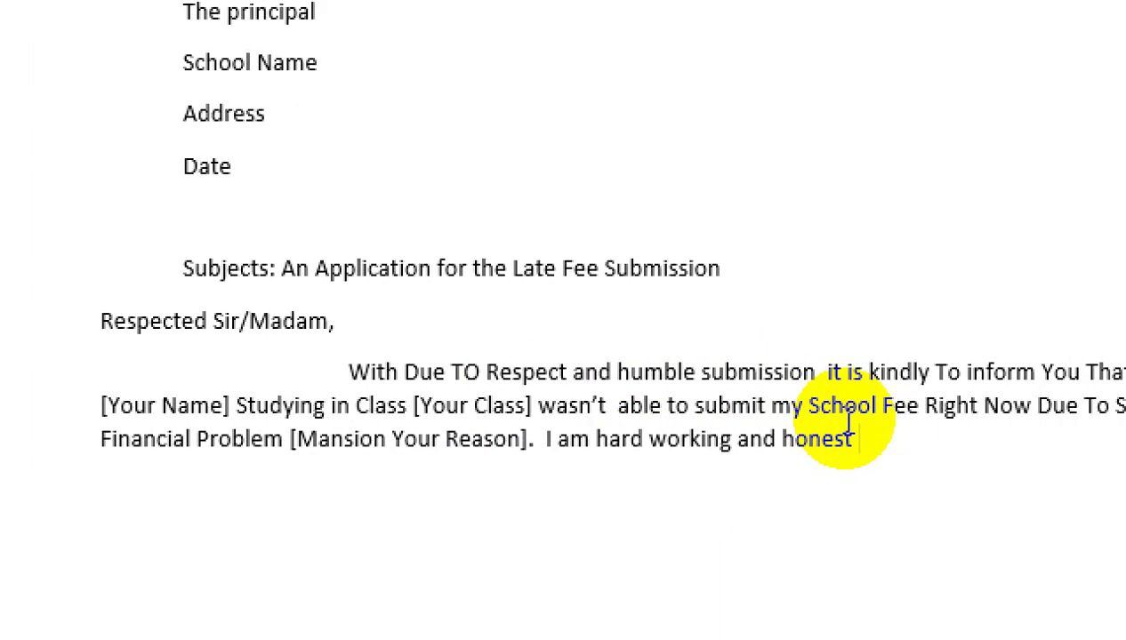
pyautogui.write(' student ')
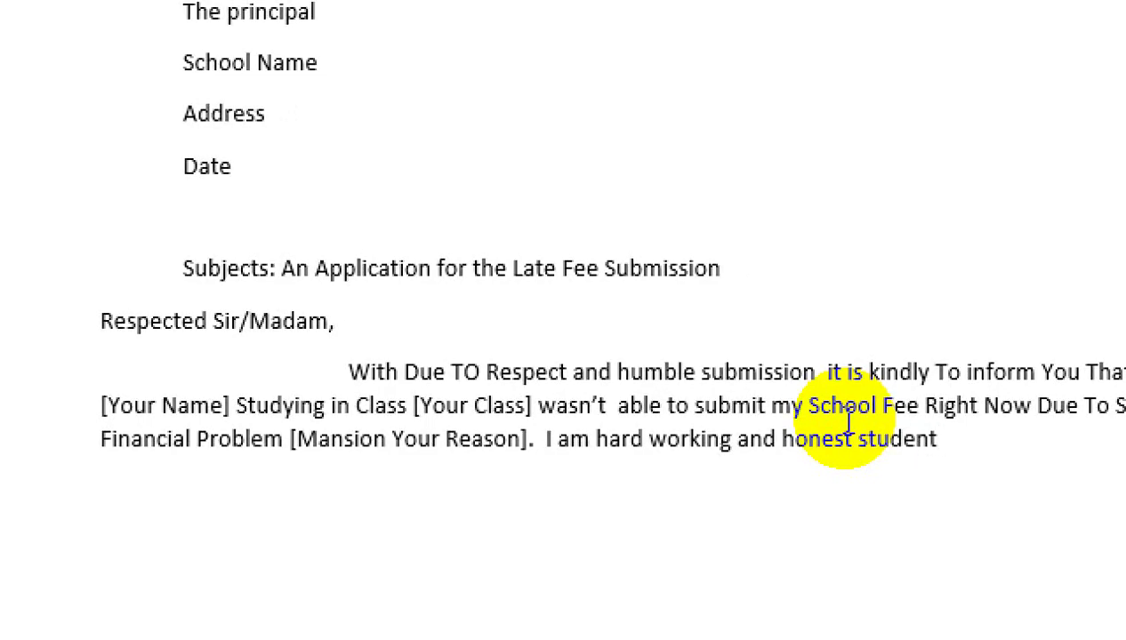
pyautogui.write('of Your ')
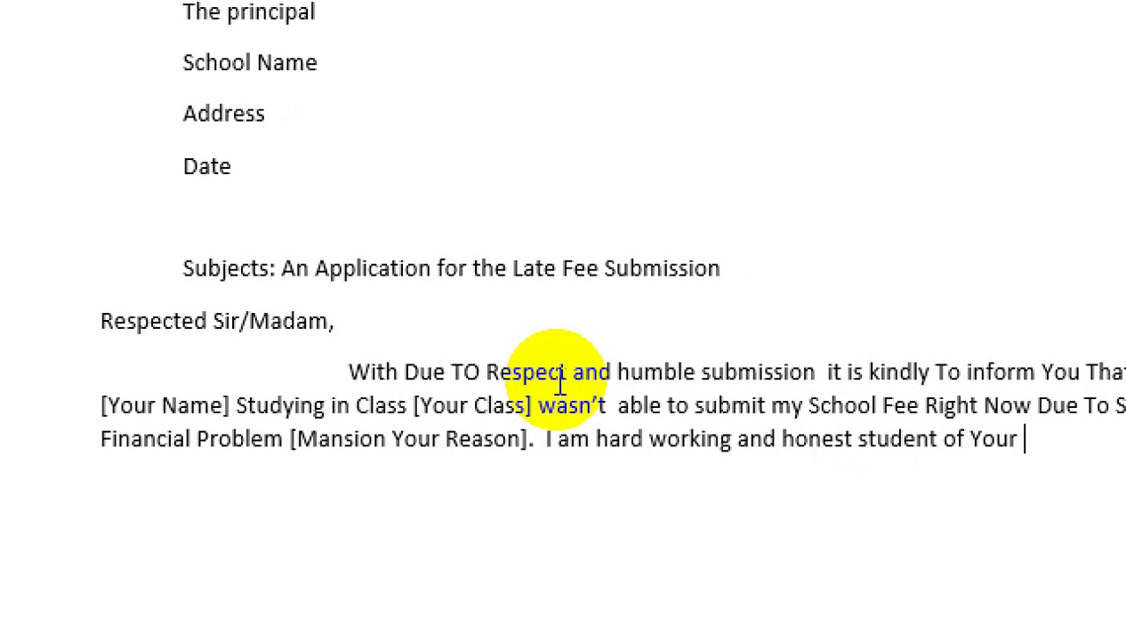
pyautogui.write('School')
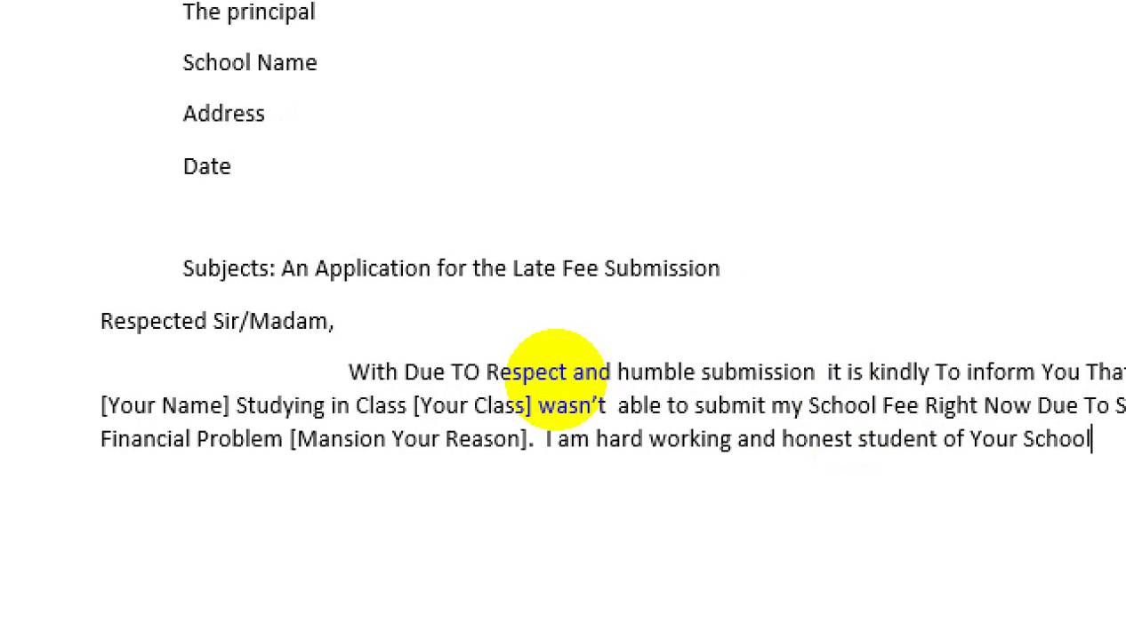
pyautogui.write(', S')
pyautogui.write(', i')
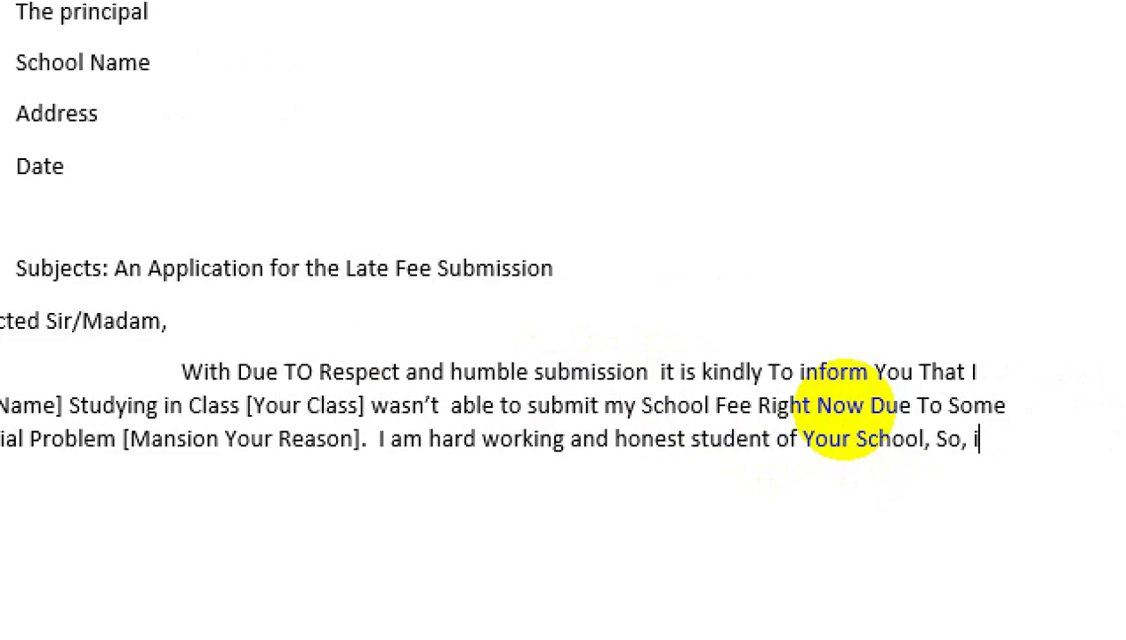
pyautogui.write(' H')
# - Add the request to allow me To Deposit, correcting 'Deposite' to 'Deposit'
pyautogui.press('BackSpace')
pyautogui.press('BackSpace')
pyautogui.write('e ')
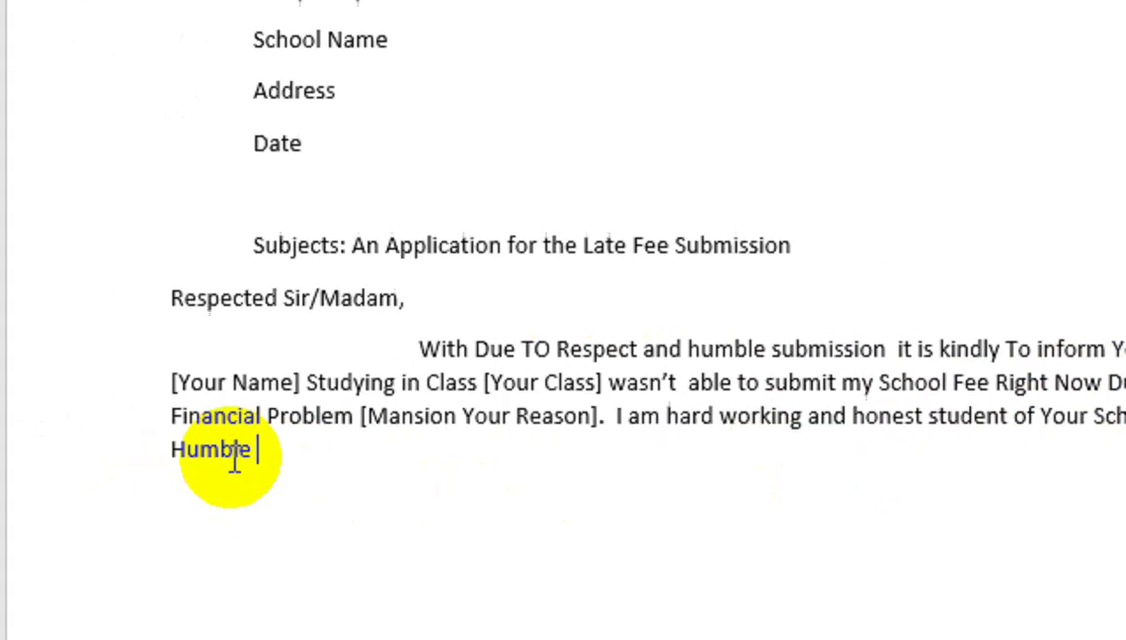
pyautogui.write('Re')
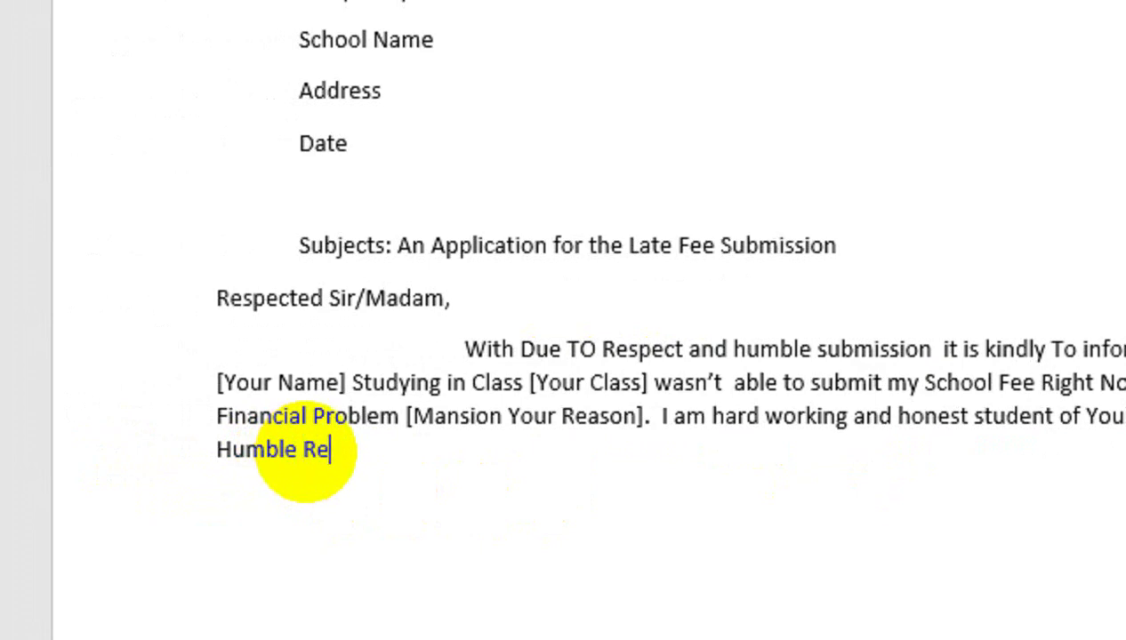
pyautogui.write('quest')
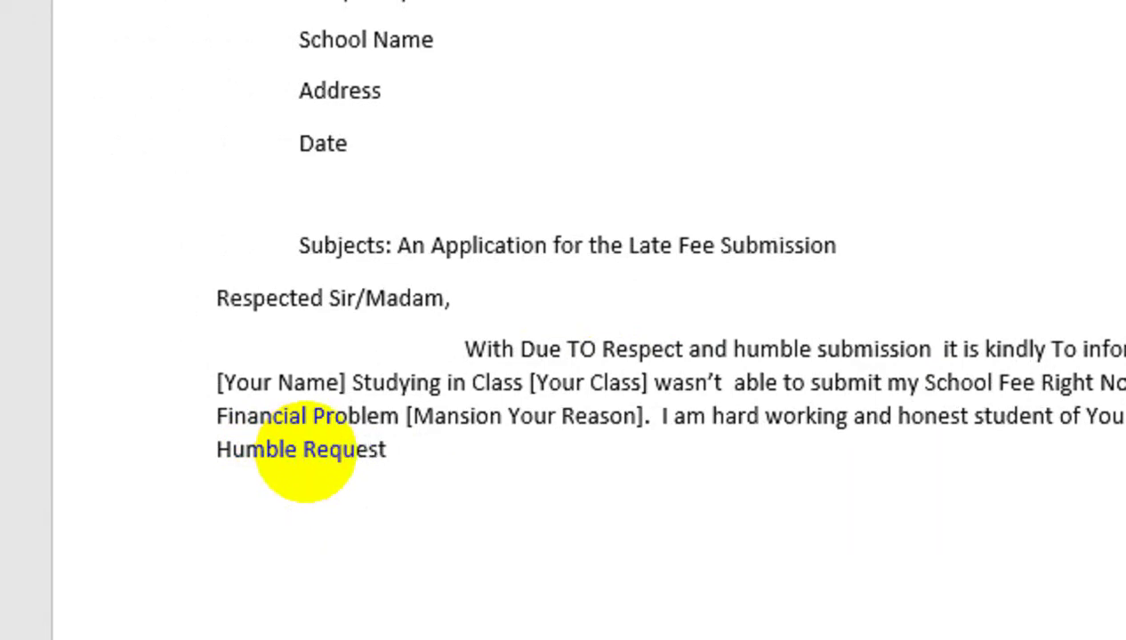
pyautogui.write(' You T')
pyautogui.write('o ')
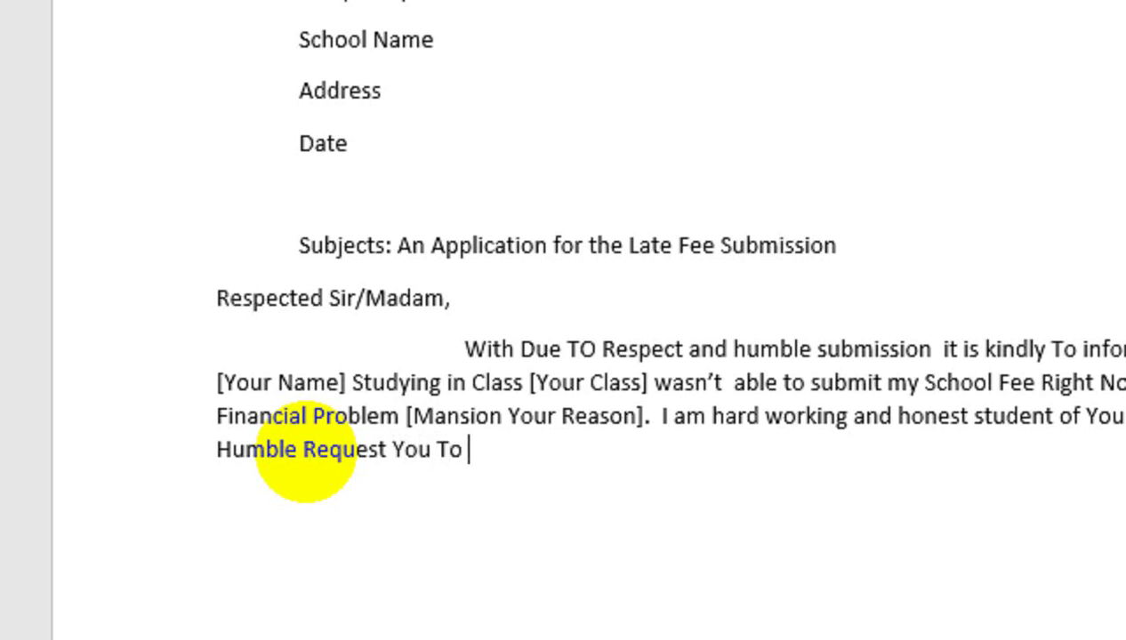
pyautogui.write(' all')
pyautogui.write('ow m')
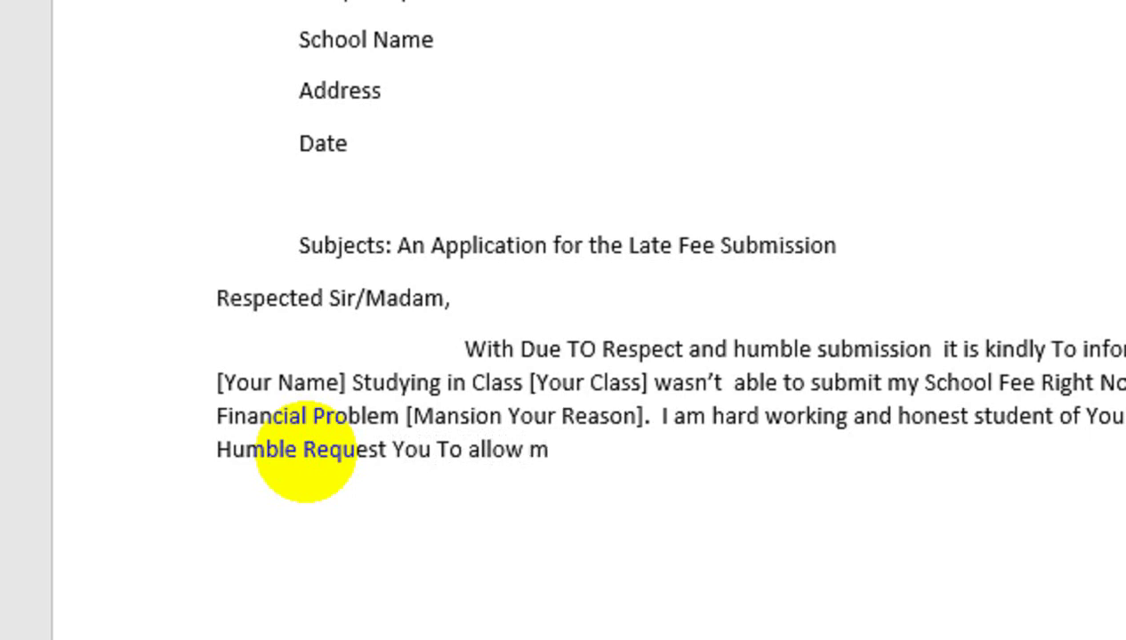
pyautogui.write('e To D')
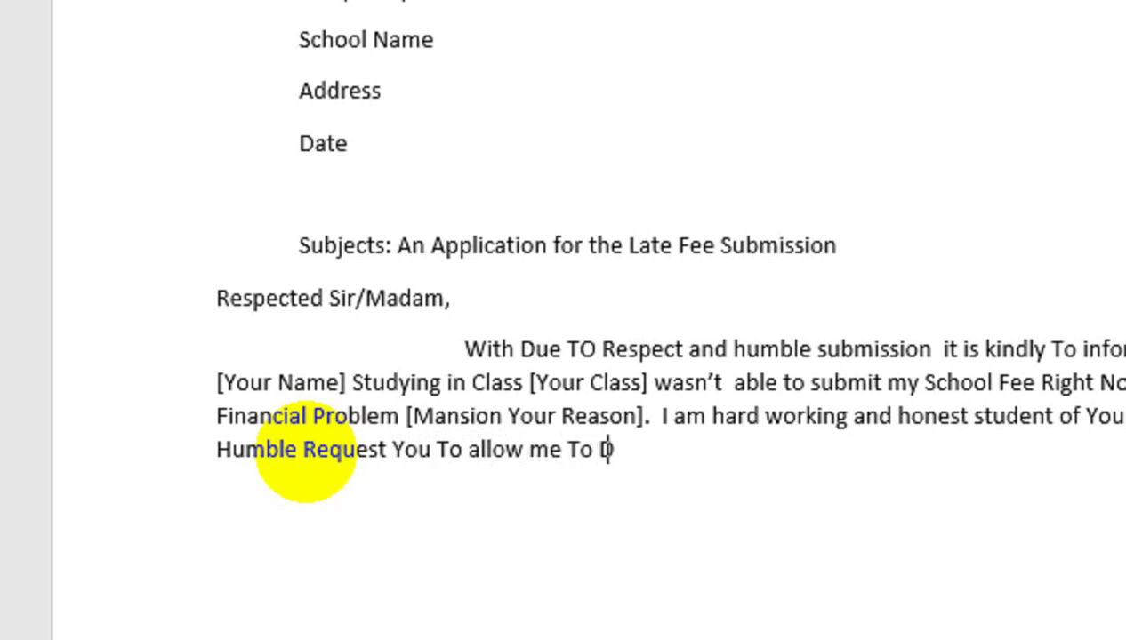
pyautogui.write('eposite')
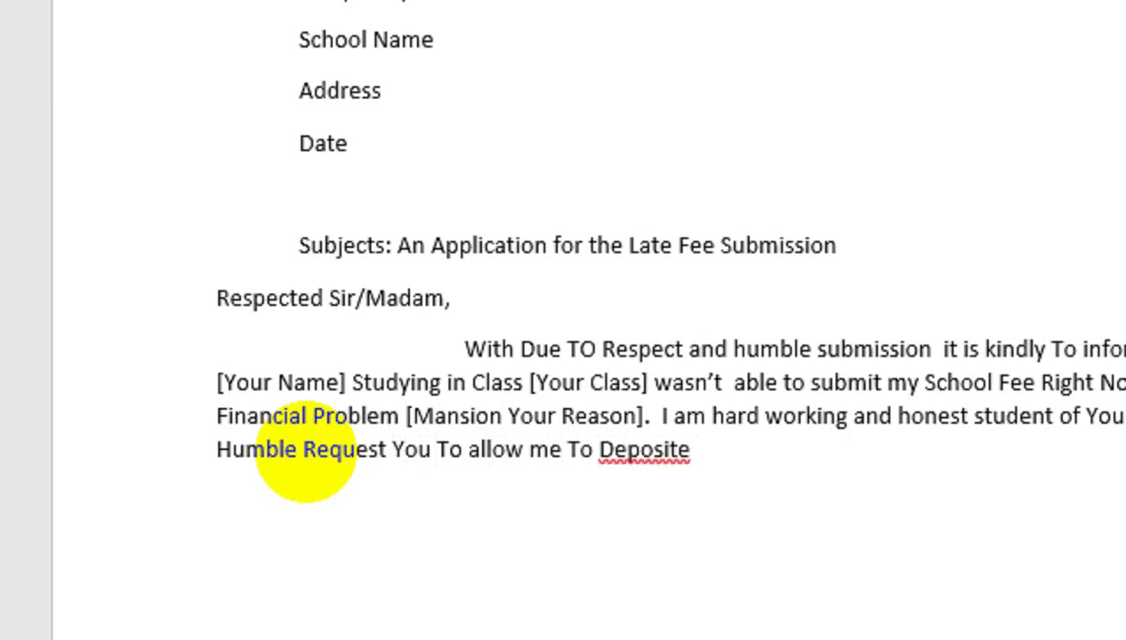
pyautogui.rightClick(602, 407)
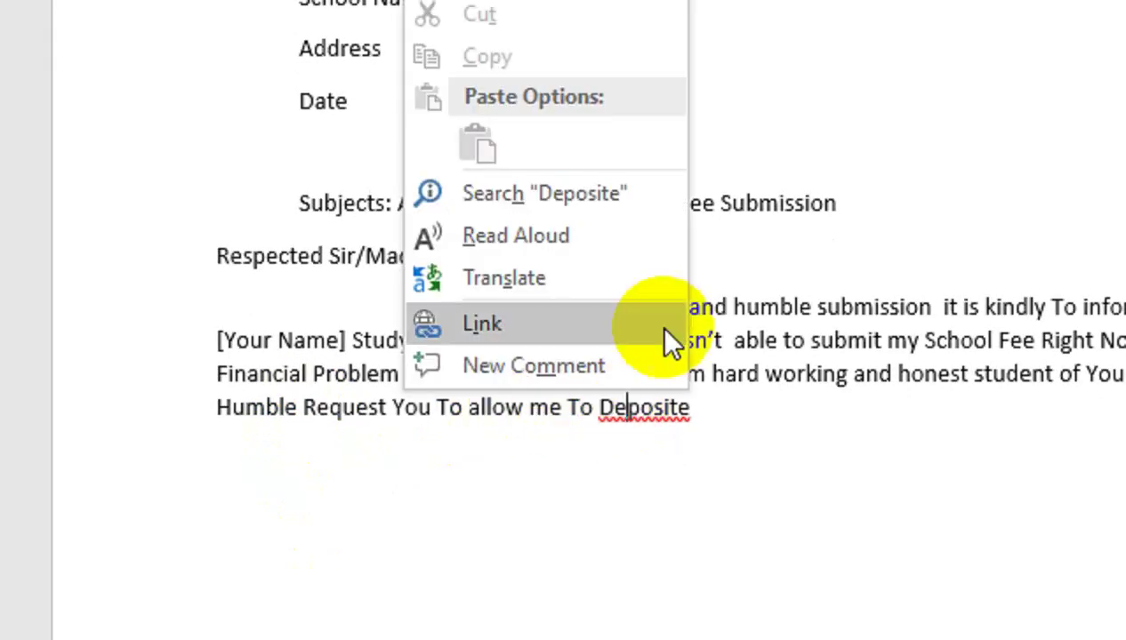
pyautogui.click(534, 139)
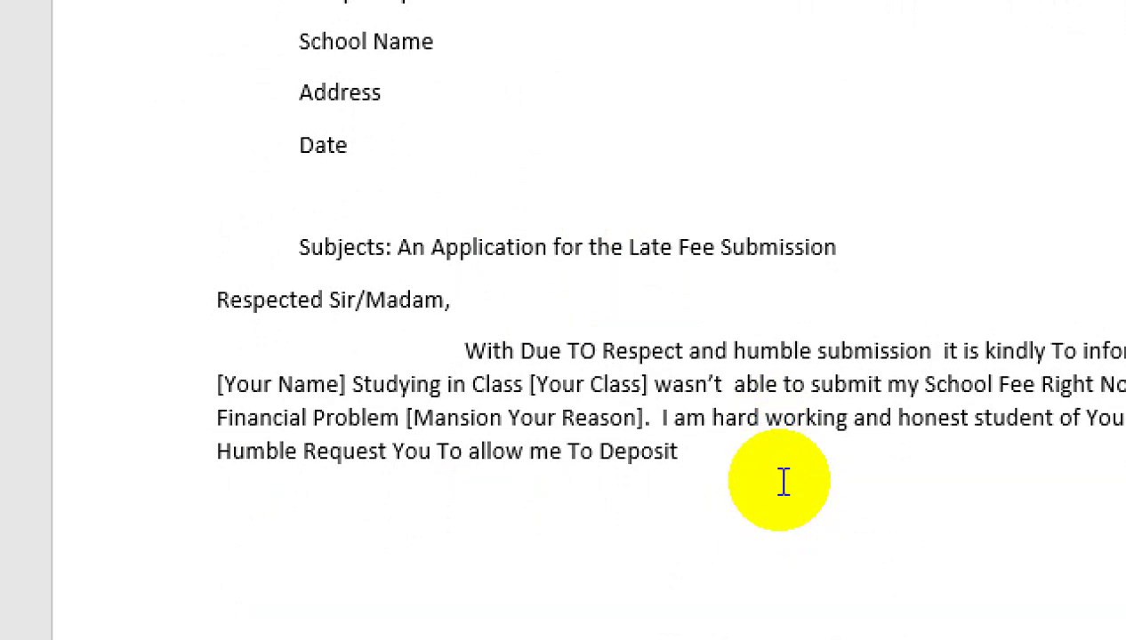
# - End the paragraph with 'The Fee After A few Days or late.' and type 'Your Fathfully'
pyautogui.write('The ')
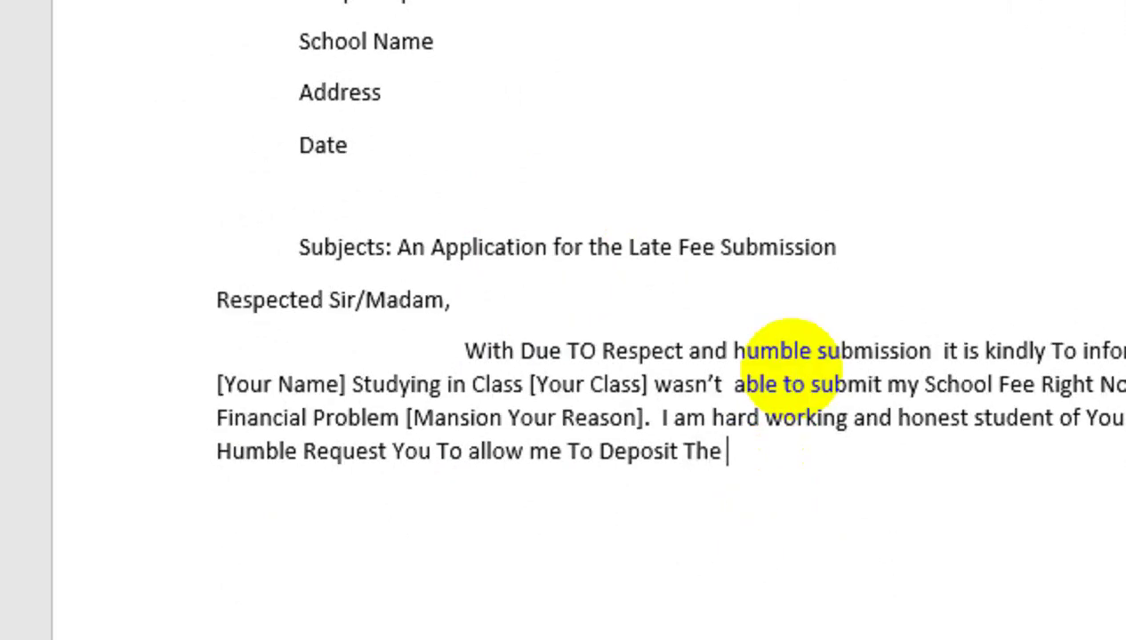
pyautogui.write('F')
pyautogui.write('ee After ')
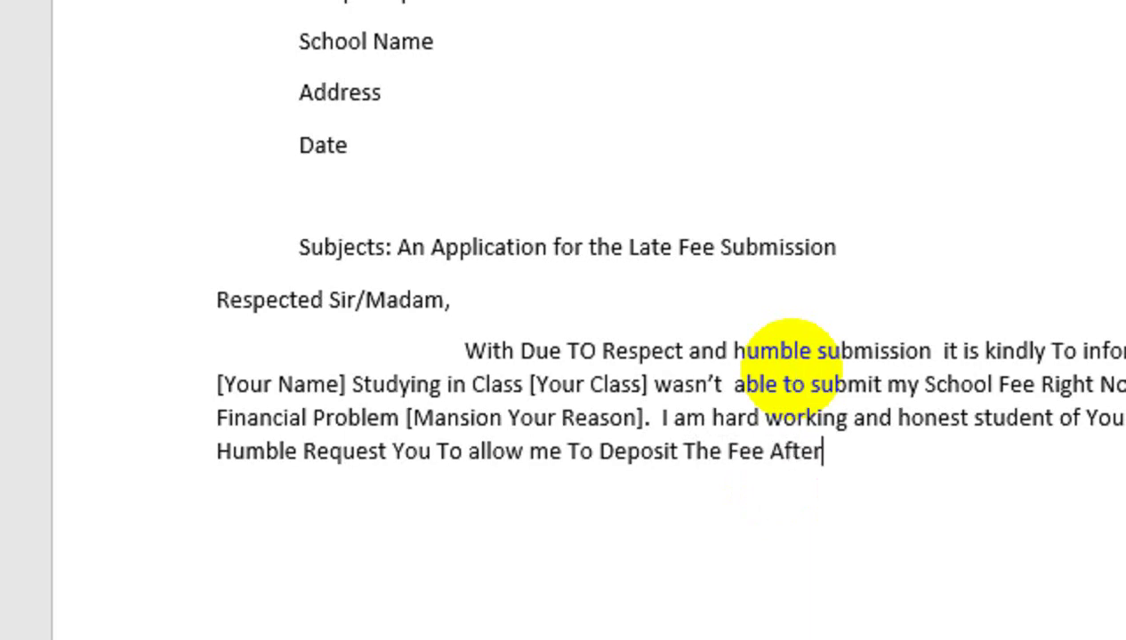
pyautogui.write('A few')
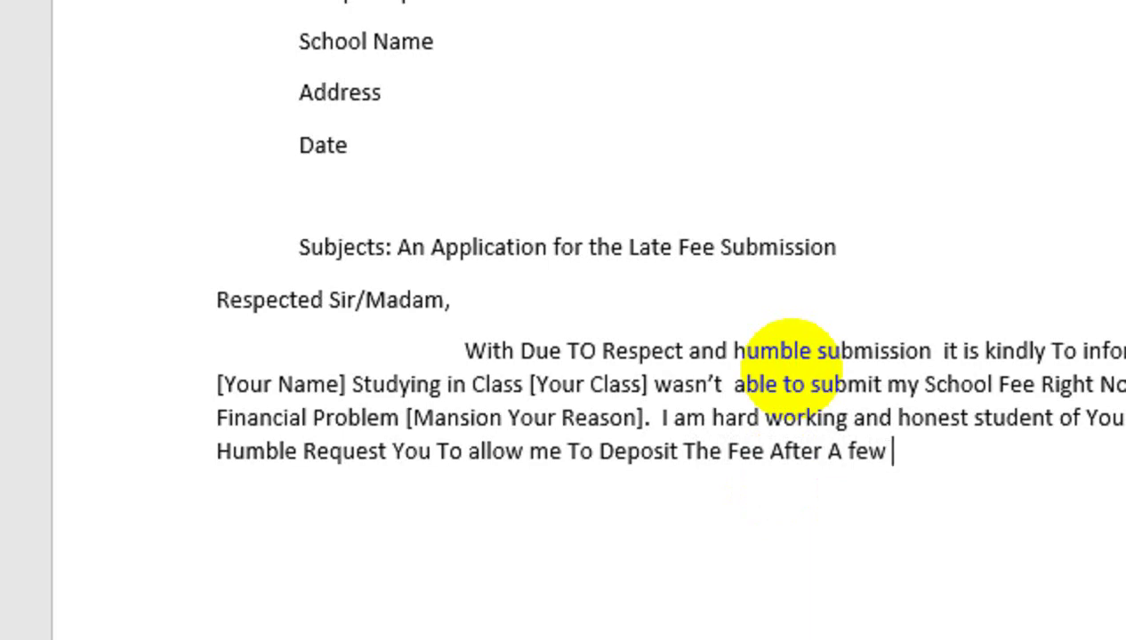
pyautogui.write(' Days ')
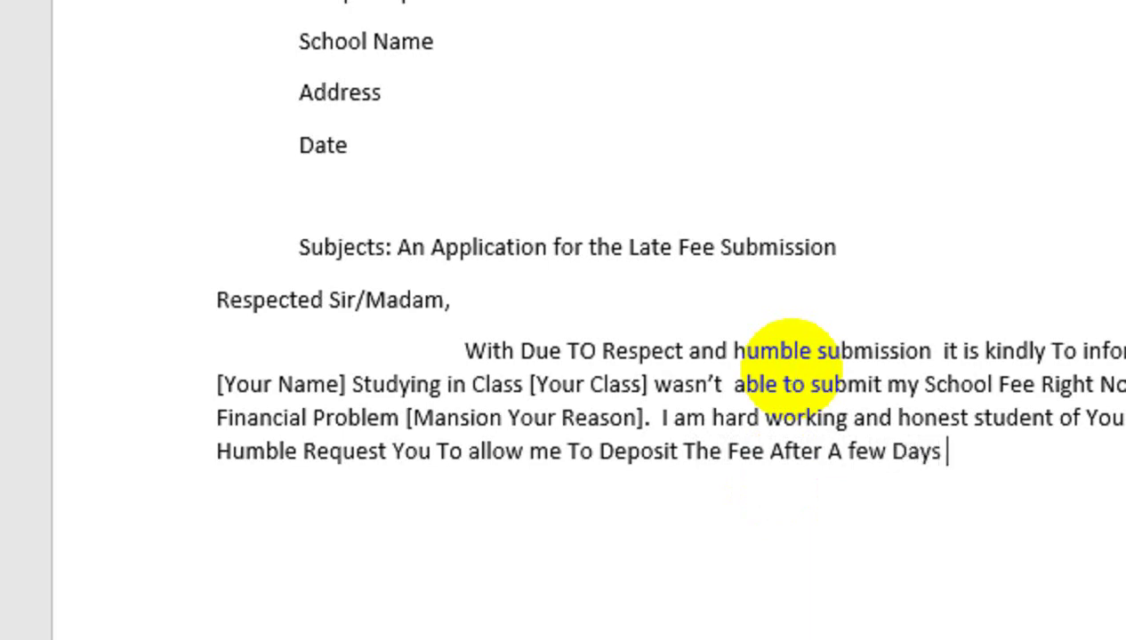
pyautogui.write('ar late')
pyautogui.press('BackSpace')
pyautogui.press('BackSpace')
pyautogui.press('BackSpace')
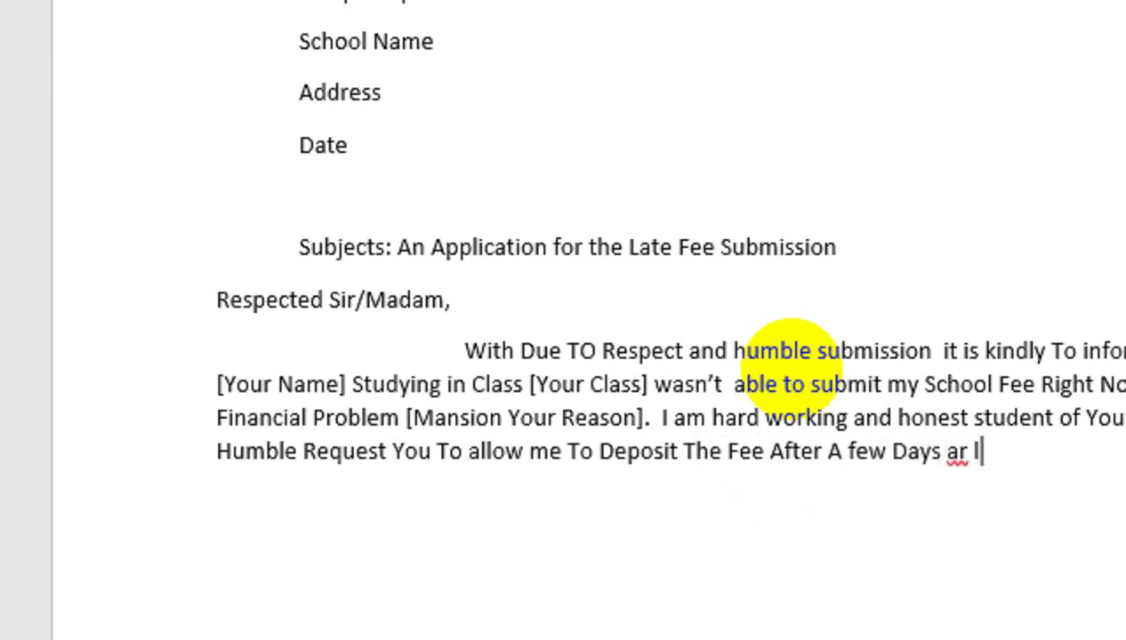
pyautogui.press('BackSpace')
pyautogui.press('BackSpace')
pyautogui.press('BackSpace')
pyautogui.press('BackSpace')
pyautogui.write('or ')
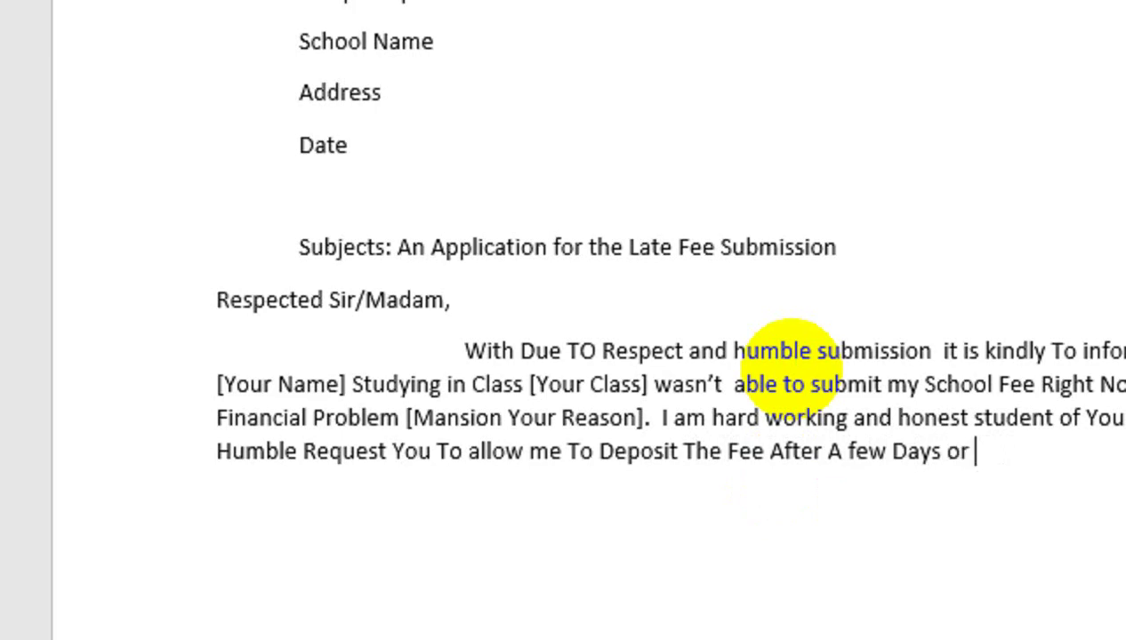
pyautogui.write('late')
pyautogui.press('BackSpace')
pyautogui.press('BackSpace')
pyautogui.write('e.')
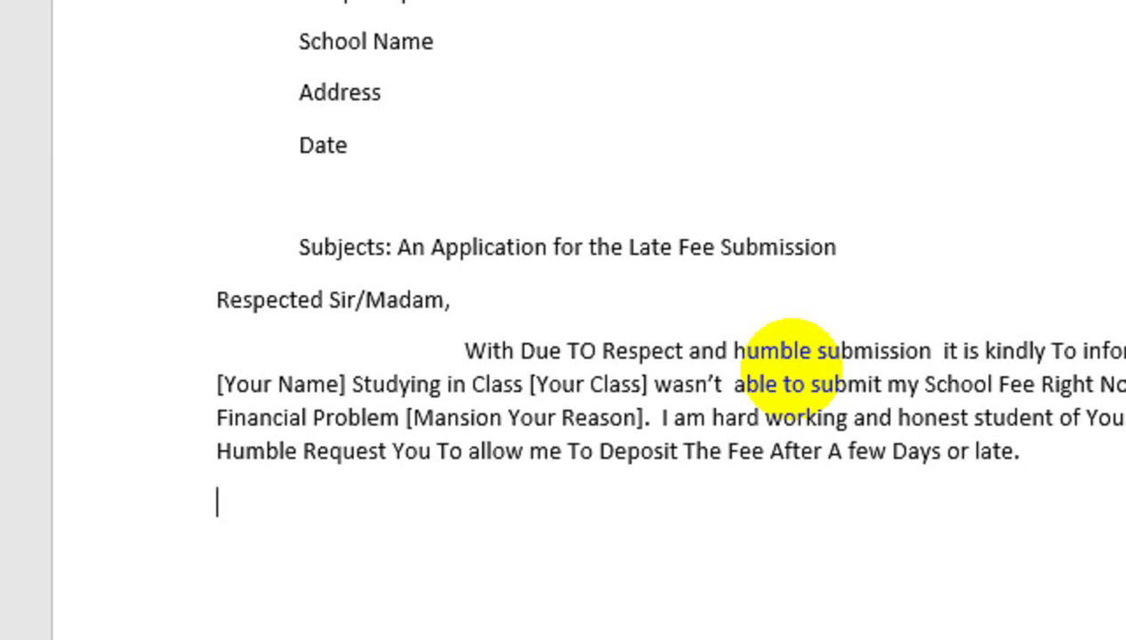
pyautogui.write('Yo')
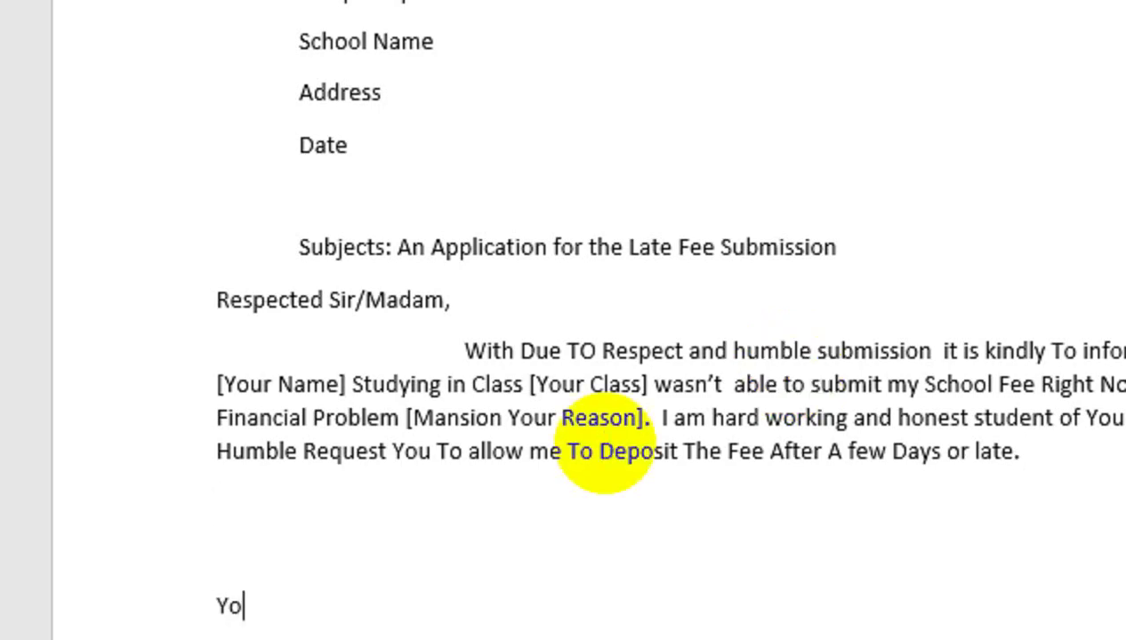
pyautogui.write('ur Fath')
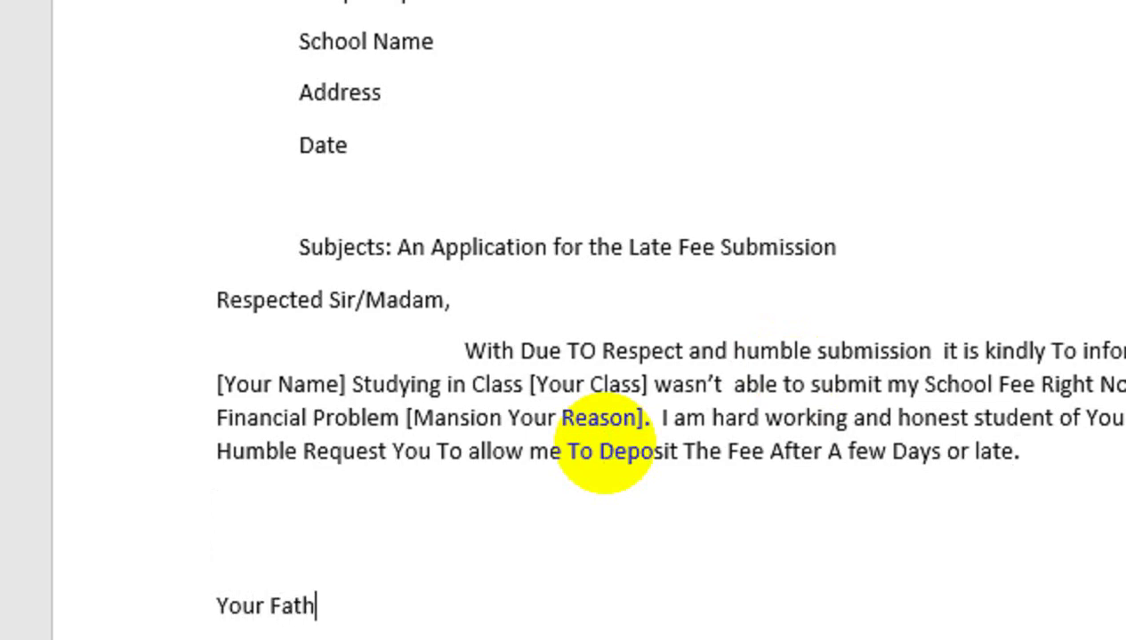
pyautogui.write('fully')
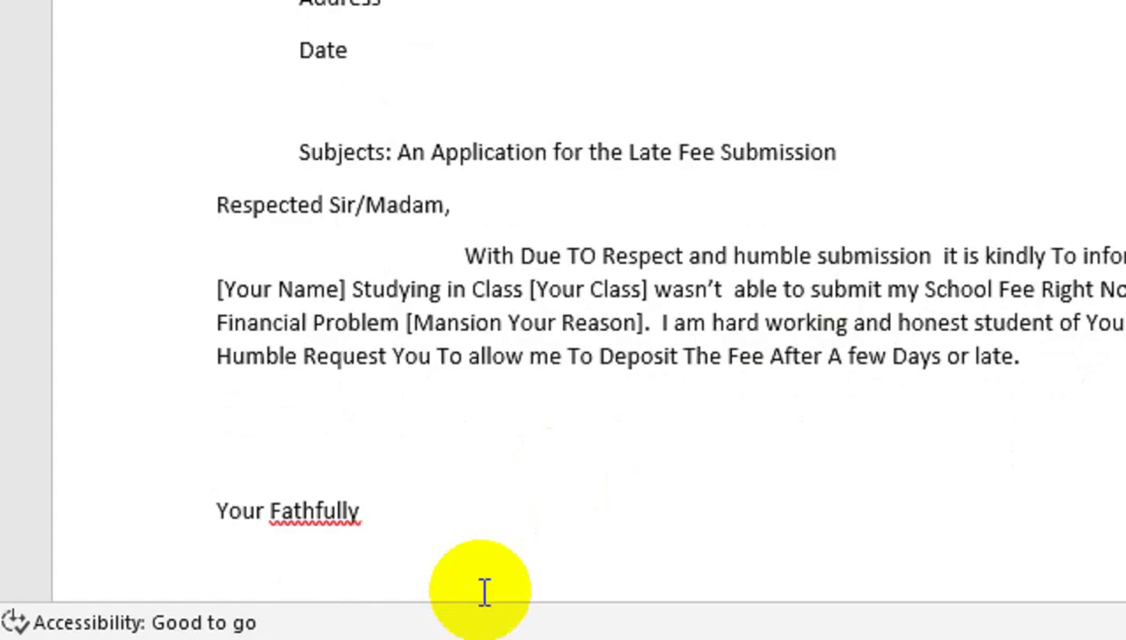
# - Correct 'Fathfully' to 'Faithfully' and start a new line below the closing
pyautogui.click(349, 511)
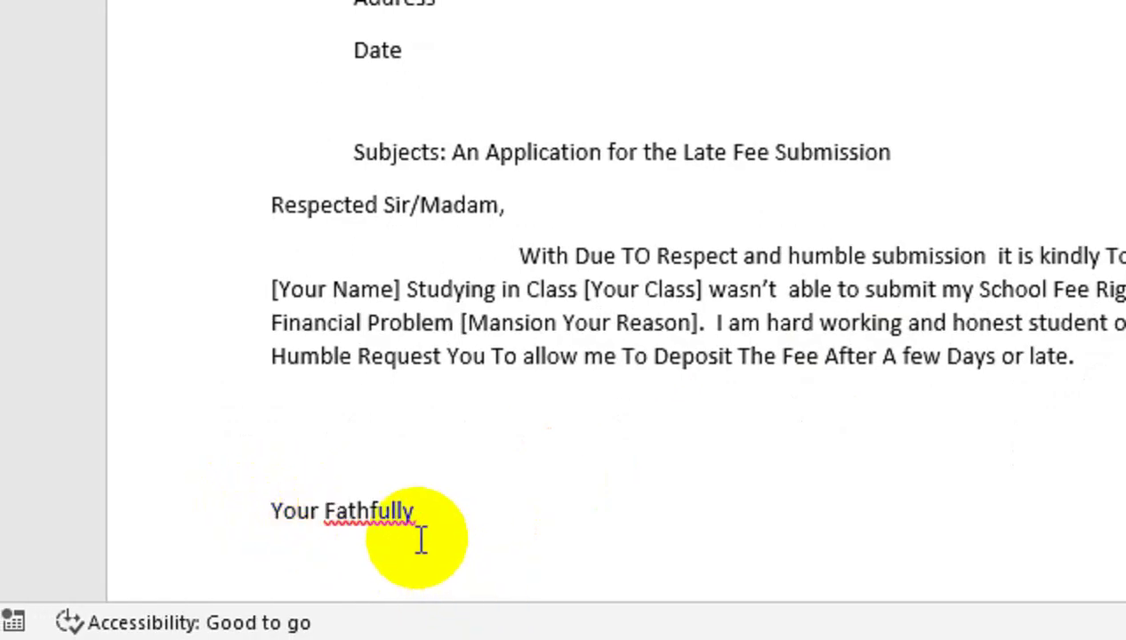
pyautogui.rightClick(389, 510)
pyautogui.click(285, 115)
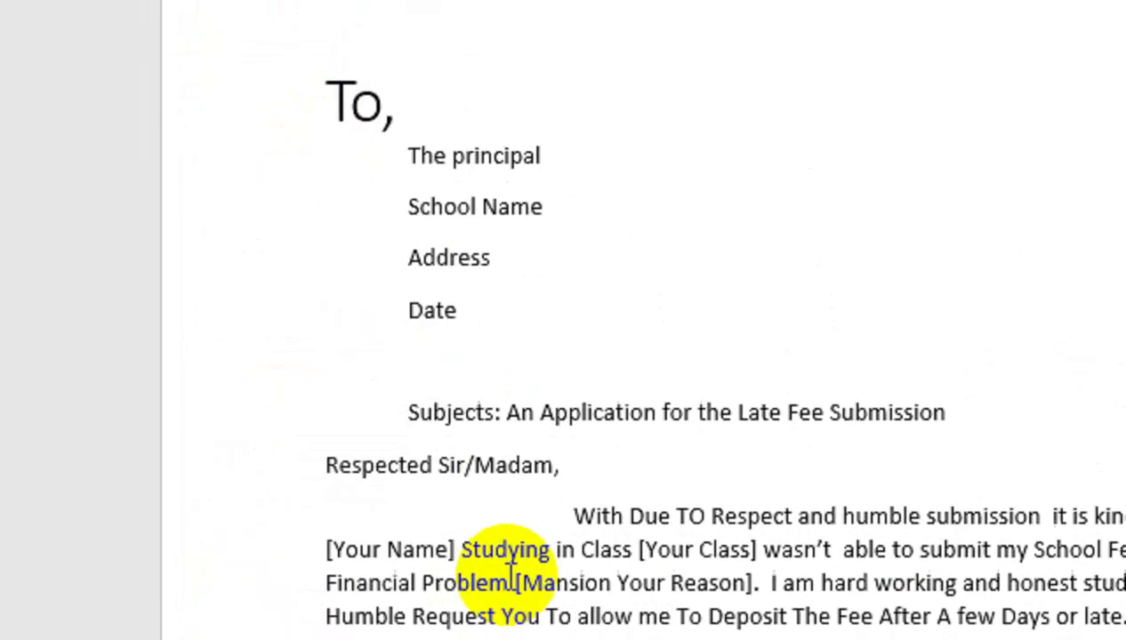
pyautogui.press('Return')
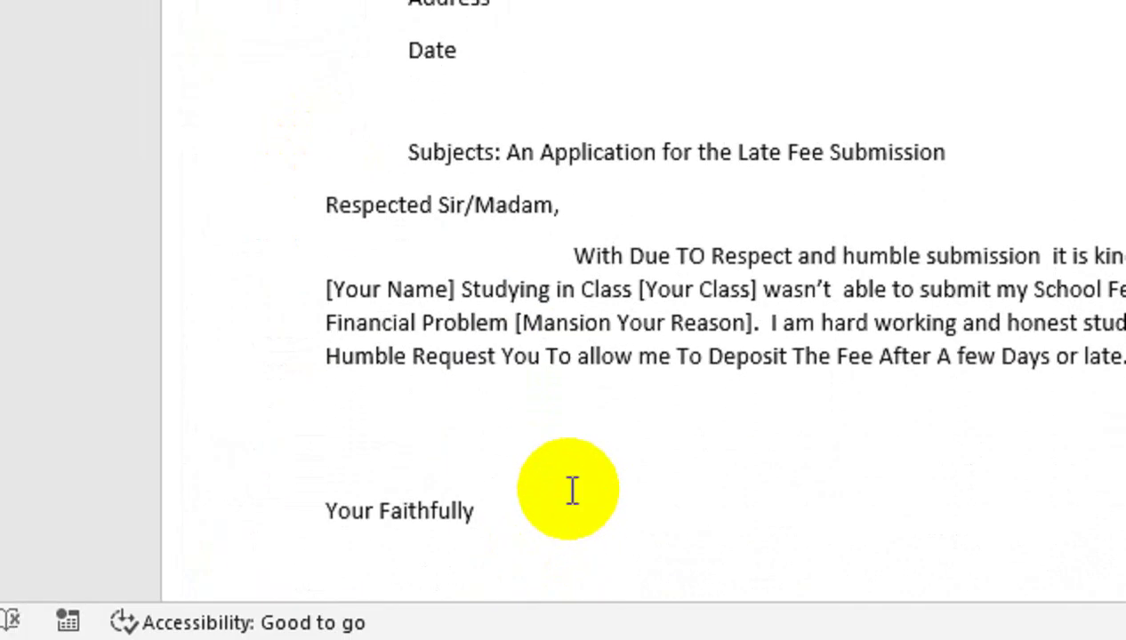
# - Add the '[Your Name]' line and a 'Class: [ ]' / Roll No line beneath it
pyautogui.write('{')
pyautogui.press('BackSpace')
pyautogui.write('Your ')
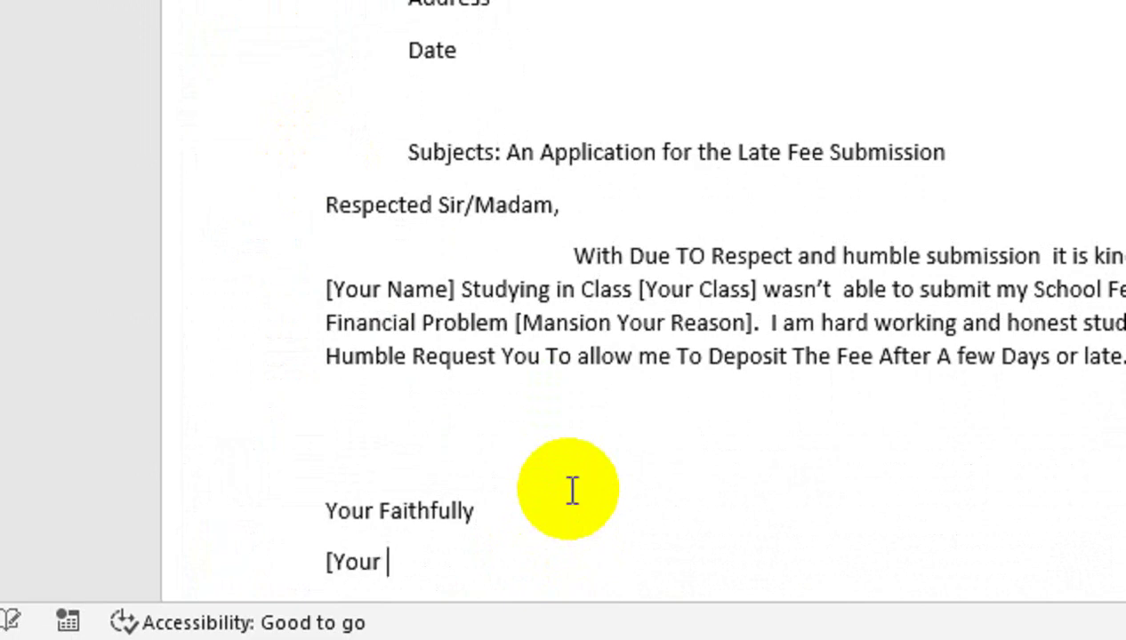
pyautogui.write('Name]')
pyautogui.press('Return')
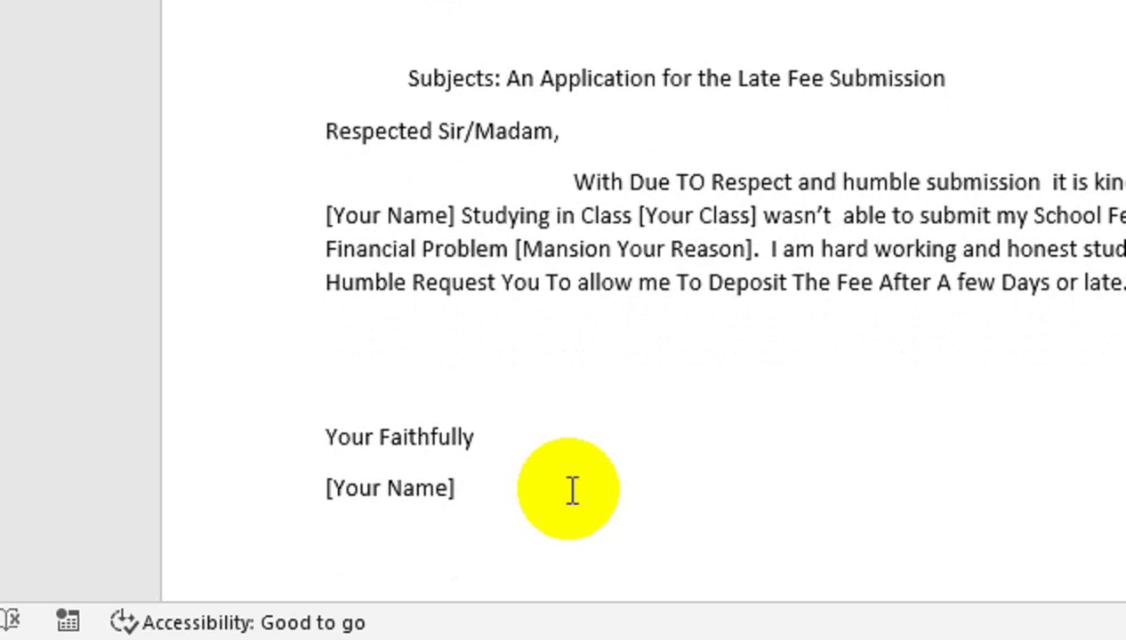
pyautogui.write('Class')
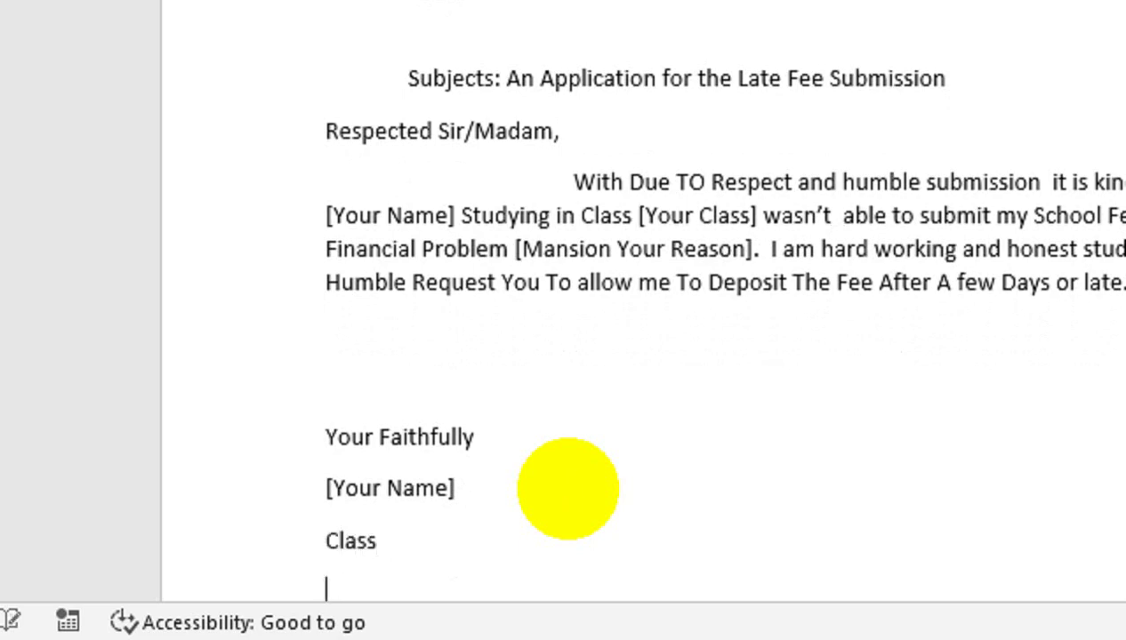
pyautogui.write('RollN')
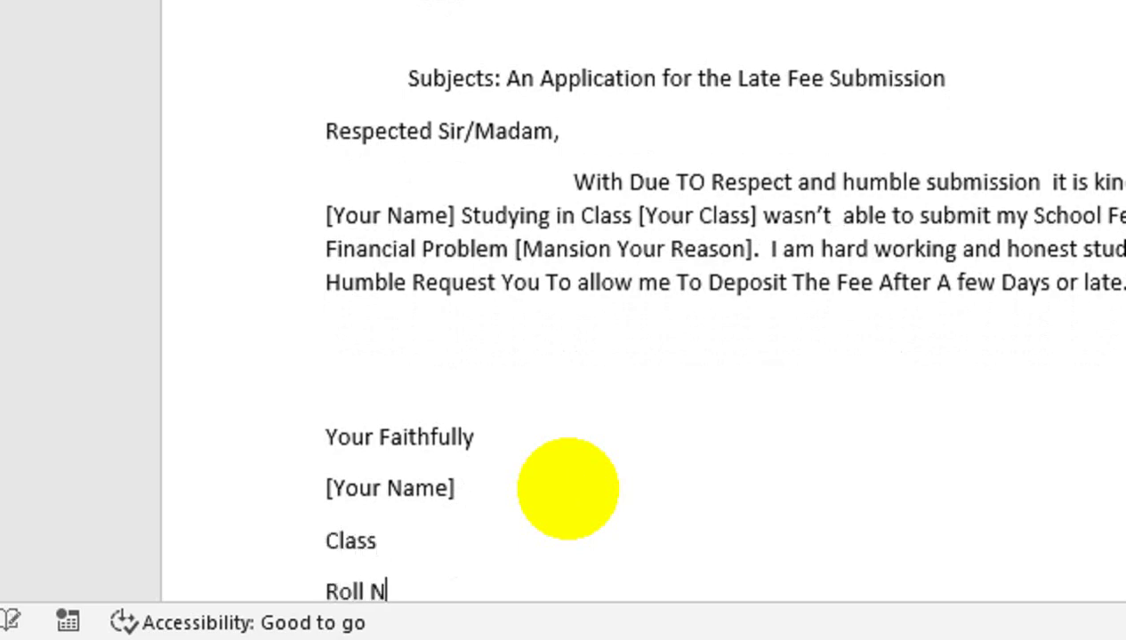
pyautogui.write('o:')
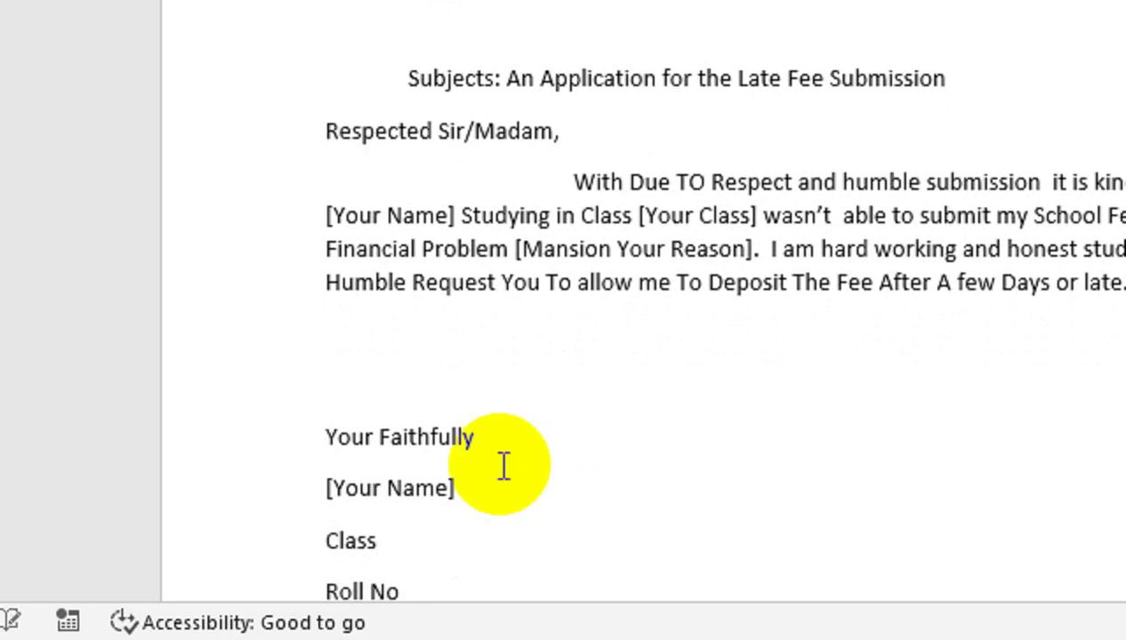
pyautogui.write(': [')
pyautogui.write('  ]')
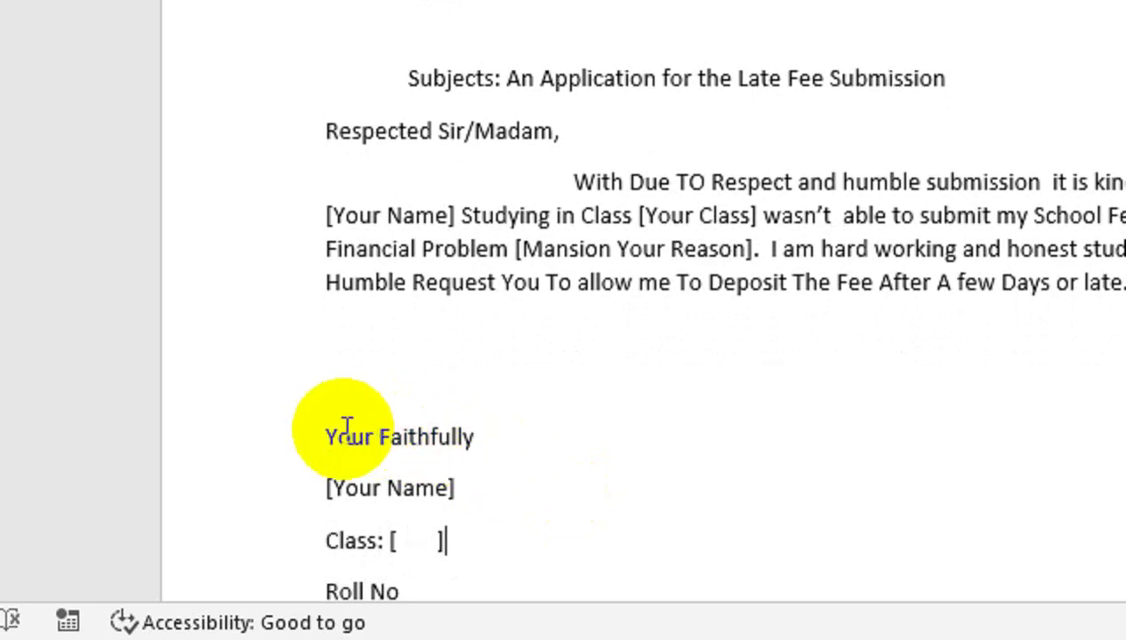
pyautogui.click(409, 542)
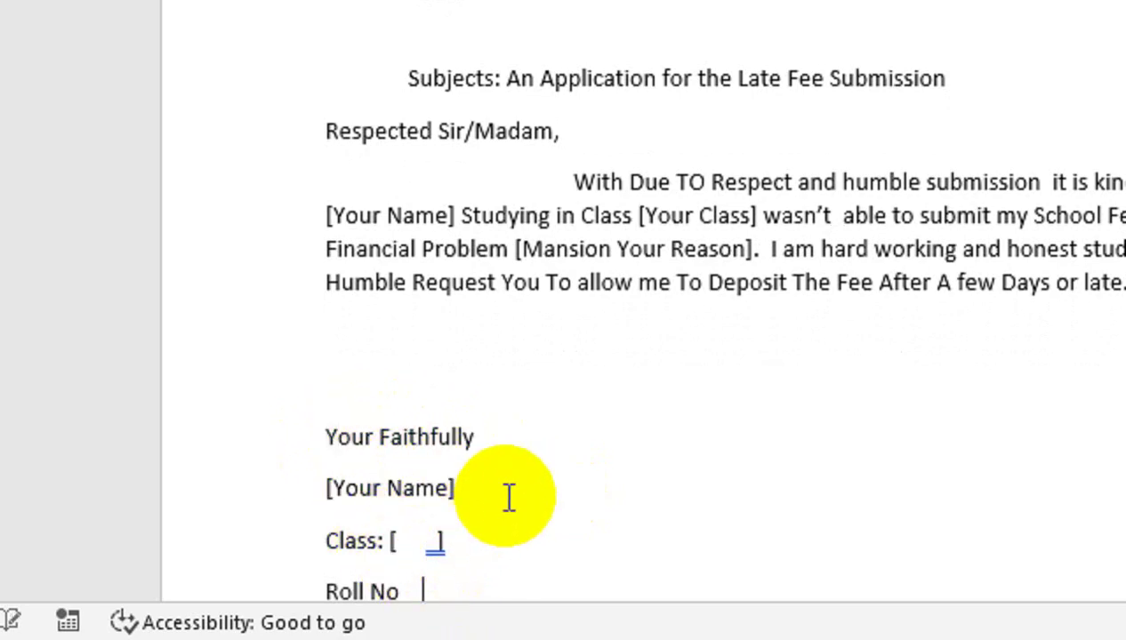
pyautogui.rightClick(437, 542)
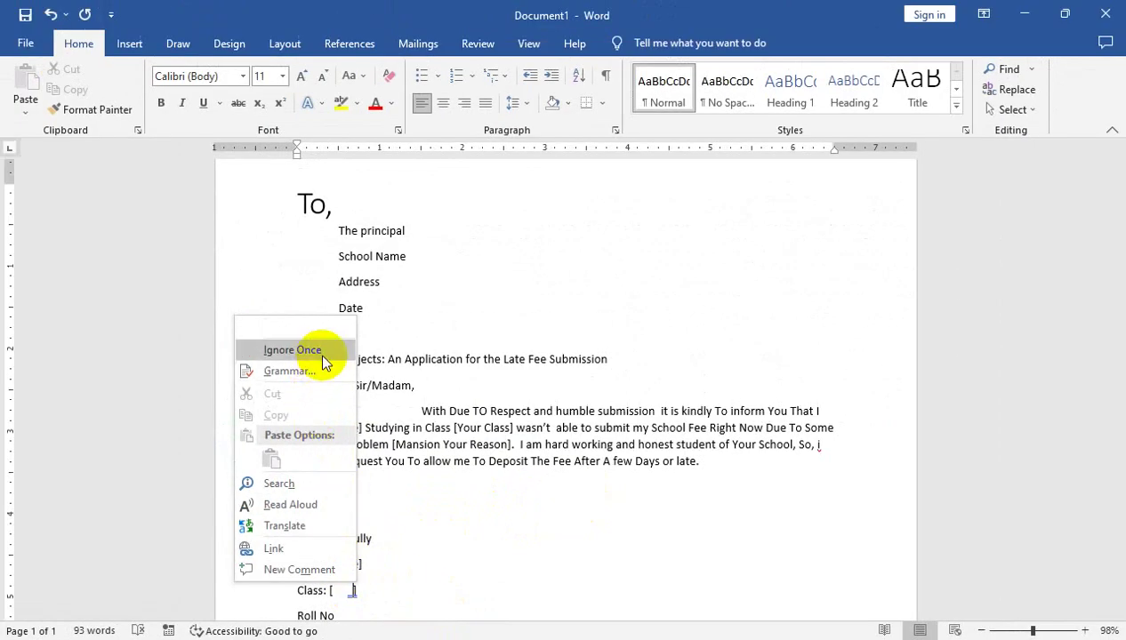
# - Dismiss the Class-line flag, view one page at 75% zoom, and shrink 'To,' to 16 pt
pyautogui.click(318, 352)
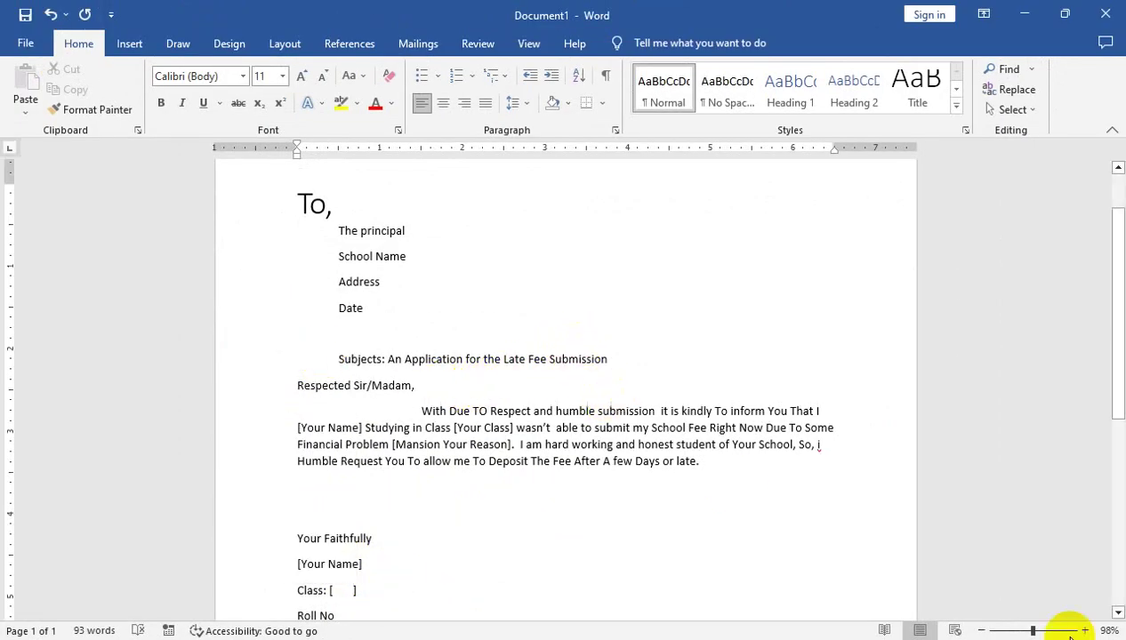
pyautogui.click(530, 46)
pyautogui.click(573, 69)
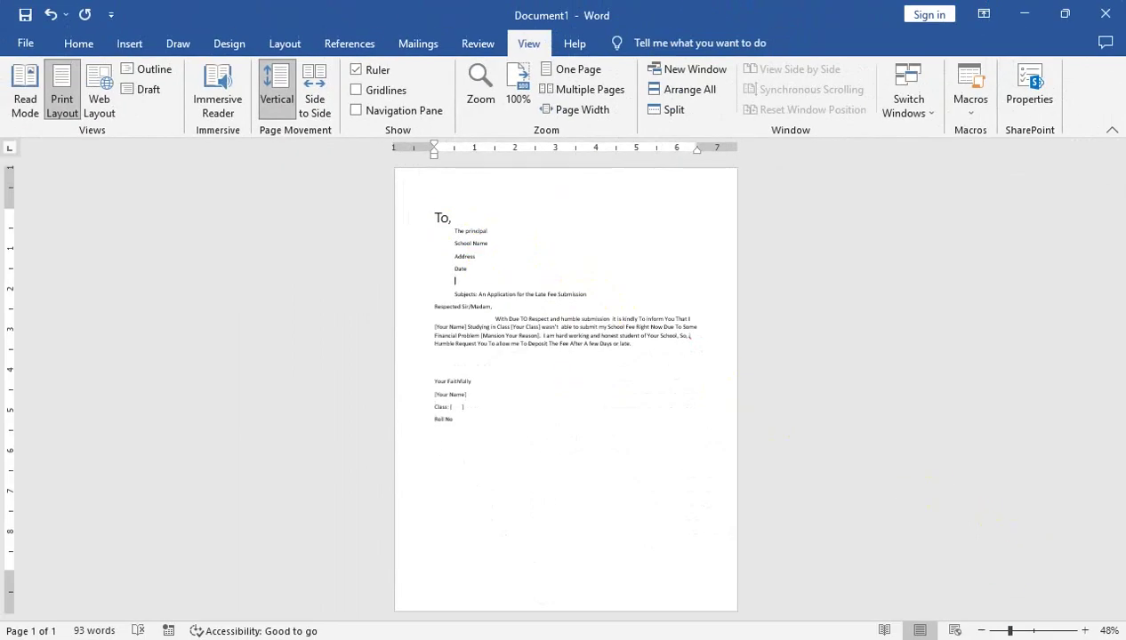
pyautogui.click(1022, 629)
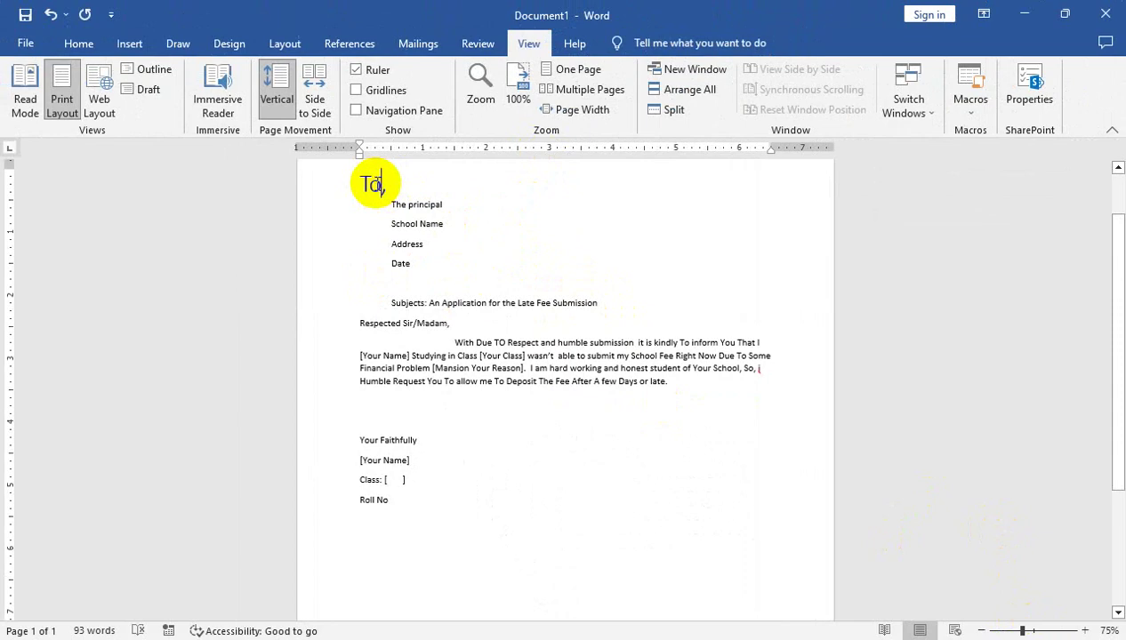
pyautogui.click(78, 43)
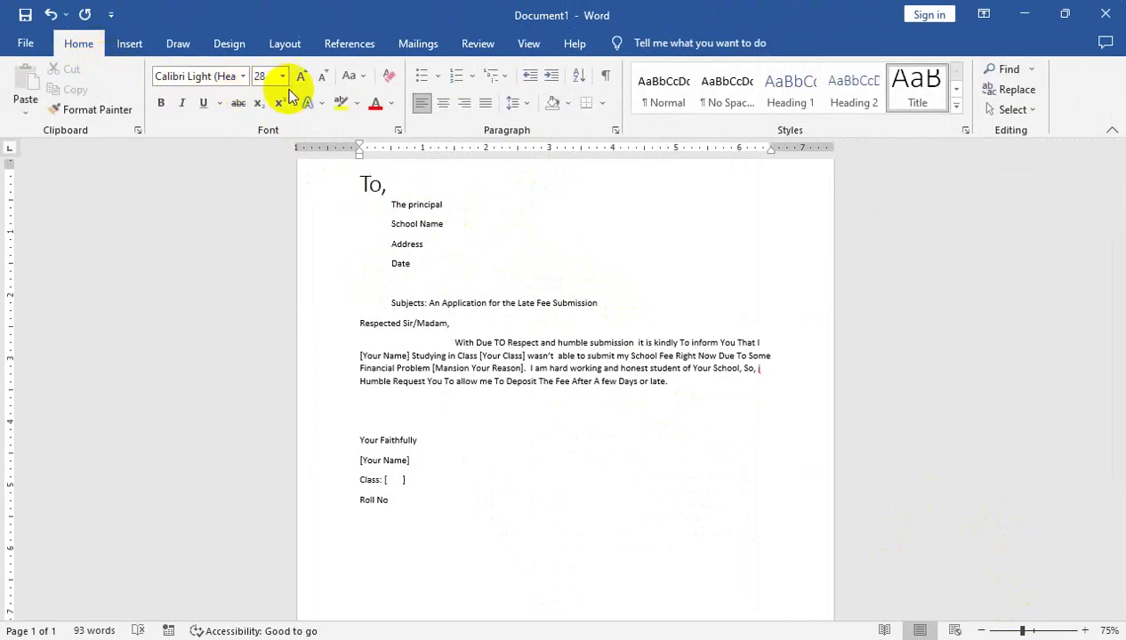
pyautogui.click(322, 83)
pyautogui.click(322, 82)
pyautogui.click(322, 83)
pyautogui.click(322, 83)
pyautogui.click(321, 83)
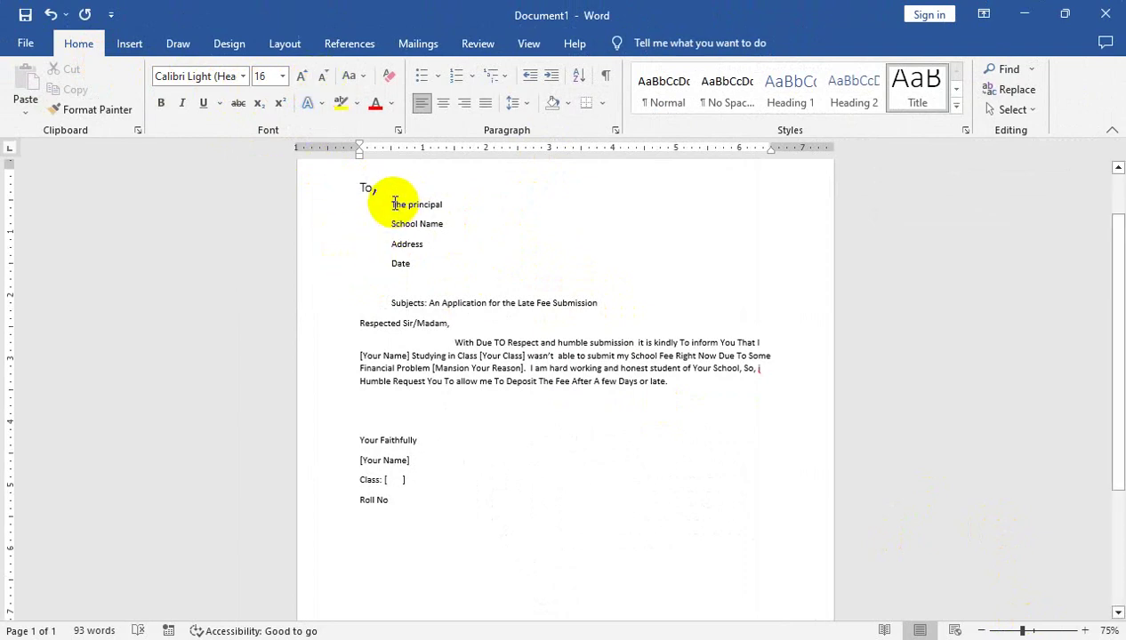
# - Remove extra spacing between the address lines and indent Address and Date to match
pyautogui.moveTo(373, 204); pyautogui.dragTo(430, 262)
pyautogui.click(726, 89)
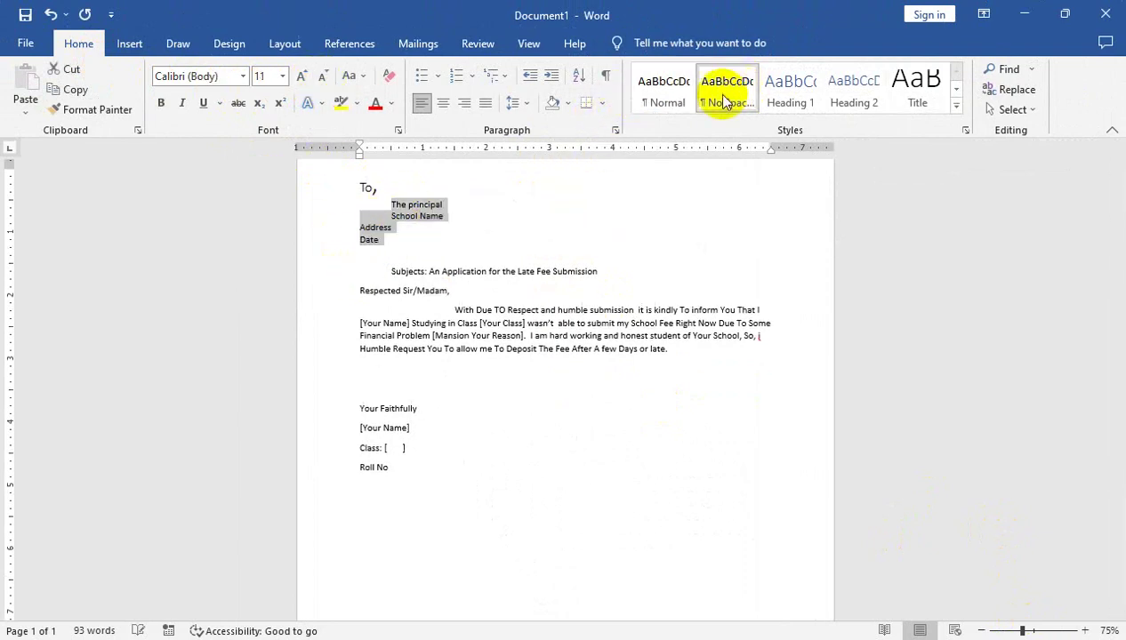
pyautogui.click(359, 228)
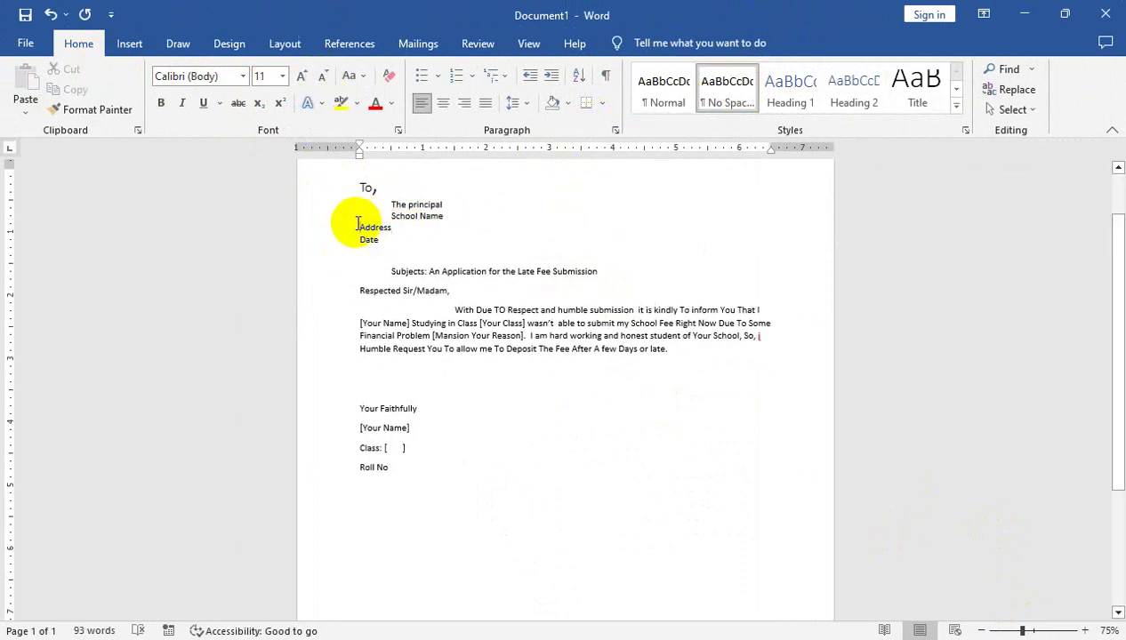
pyautogui.press('Tab')
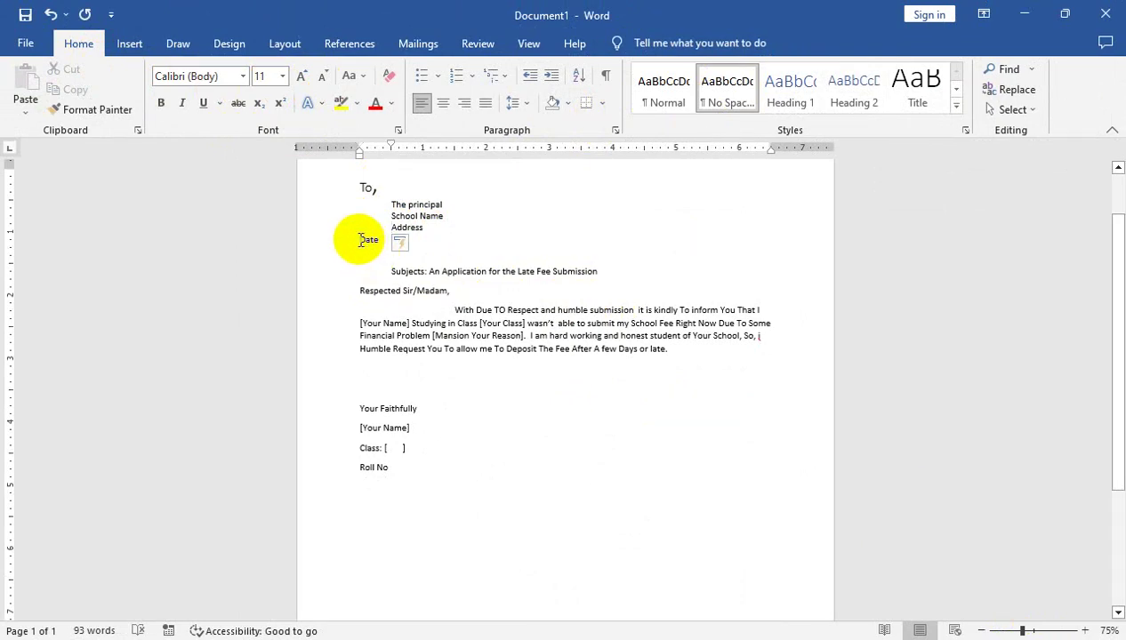
pyautogui.click(361, 241)
pyautogui.press('Tab')
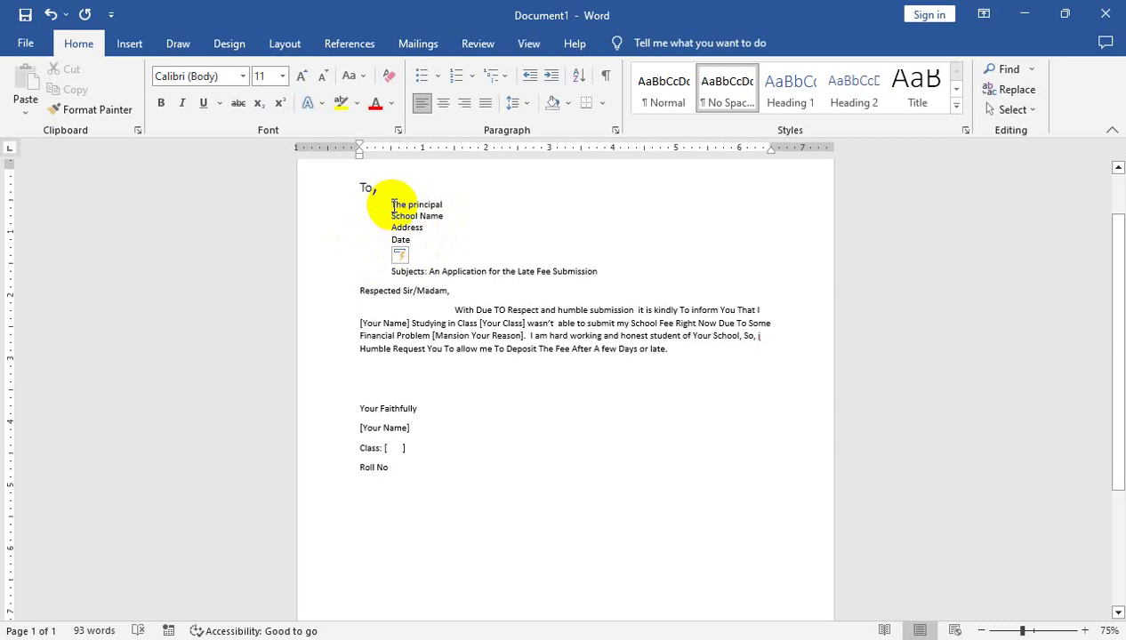
# - Grow the lines from 'The principal' through 'Date' to 16 pt
pyautogui.click(392, 204)
pyautogui.hotkey('shift', 'End')
pyautogui.hotkey('shift', 'Down')
pyautogui.hotkey('shift', 'Down')
pyautogui.hotkey('shift', 'Down')
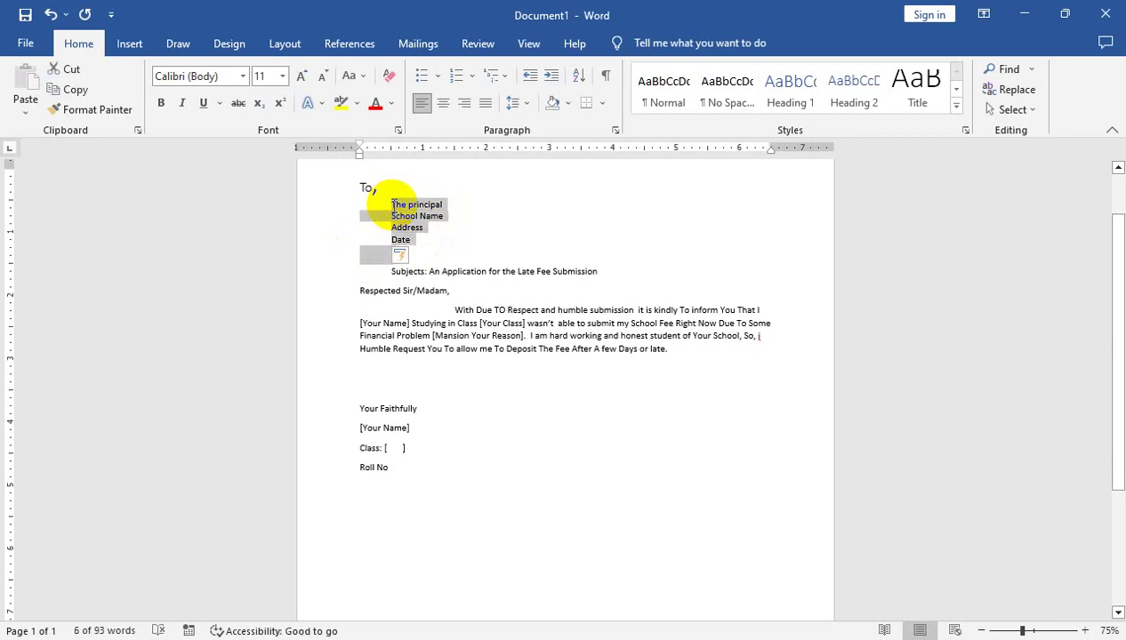
pyautogui.hotkey('shift', 'Up')
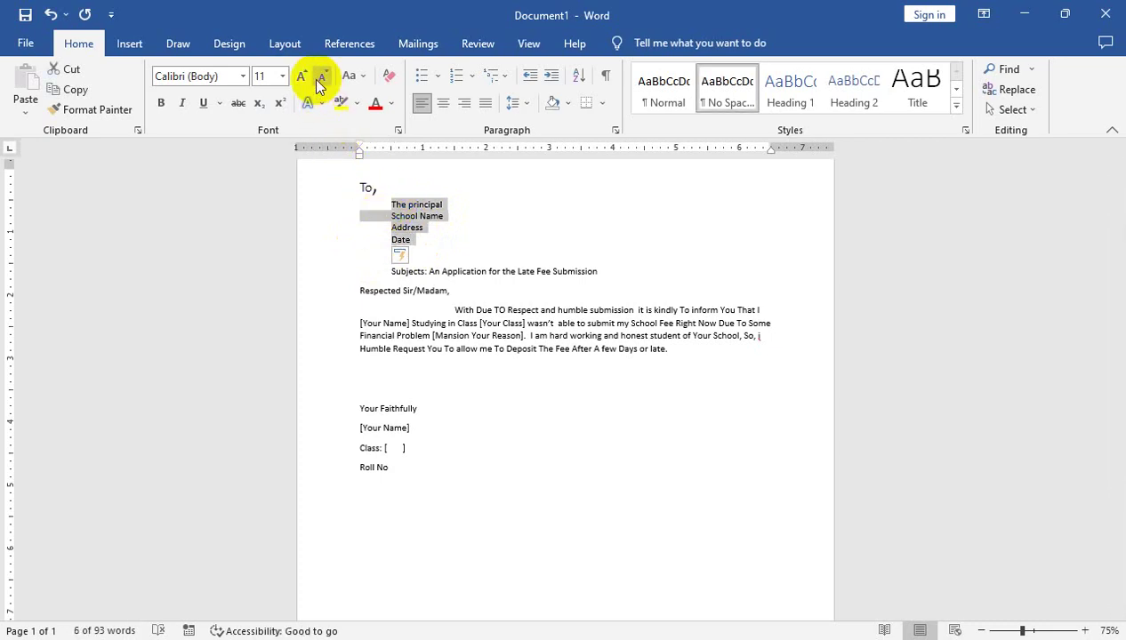
pyautogui.click(304, 79)
pyautogui.click(303, 78)
pyautogui.click(304, 78)
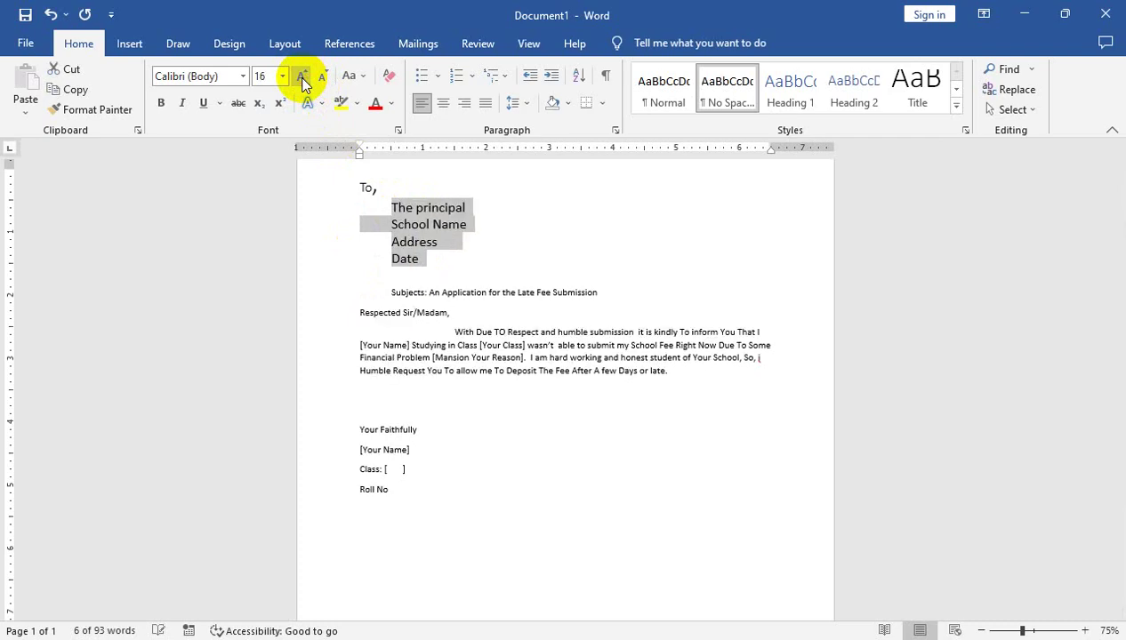
# - Make the subject line bold at 18 pt and put the cursor before 'Respected'
pyautogui.doubleClick(392, 292)
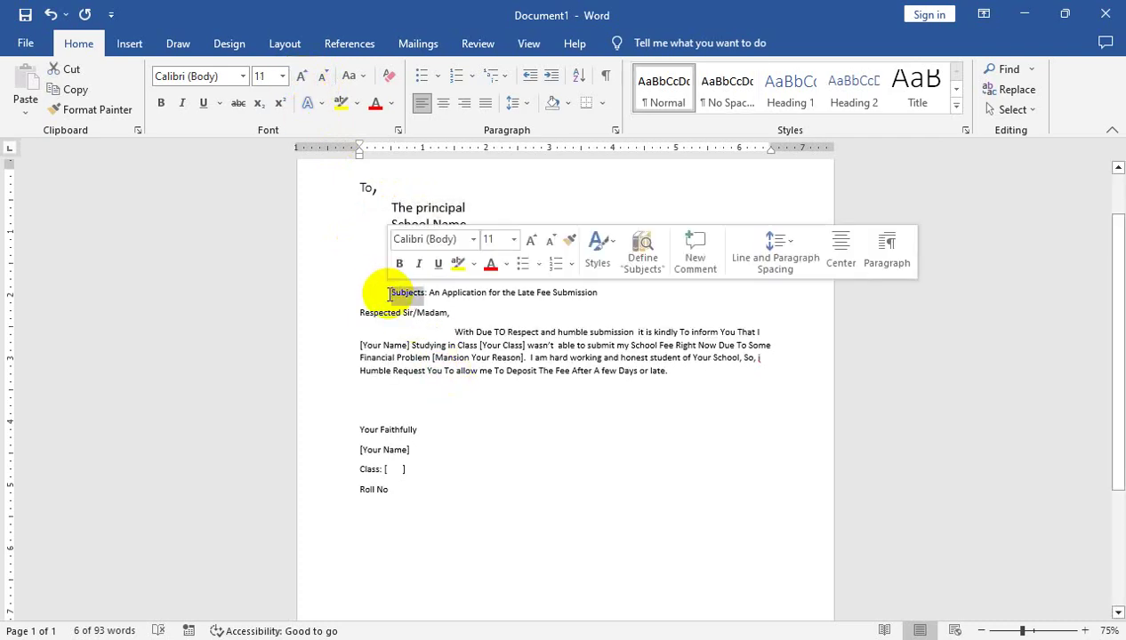
pyautogui.tripleClick(389, 294)
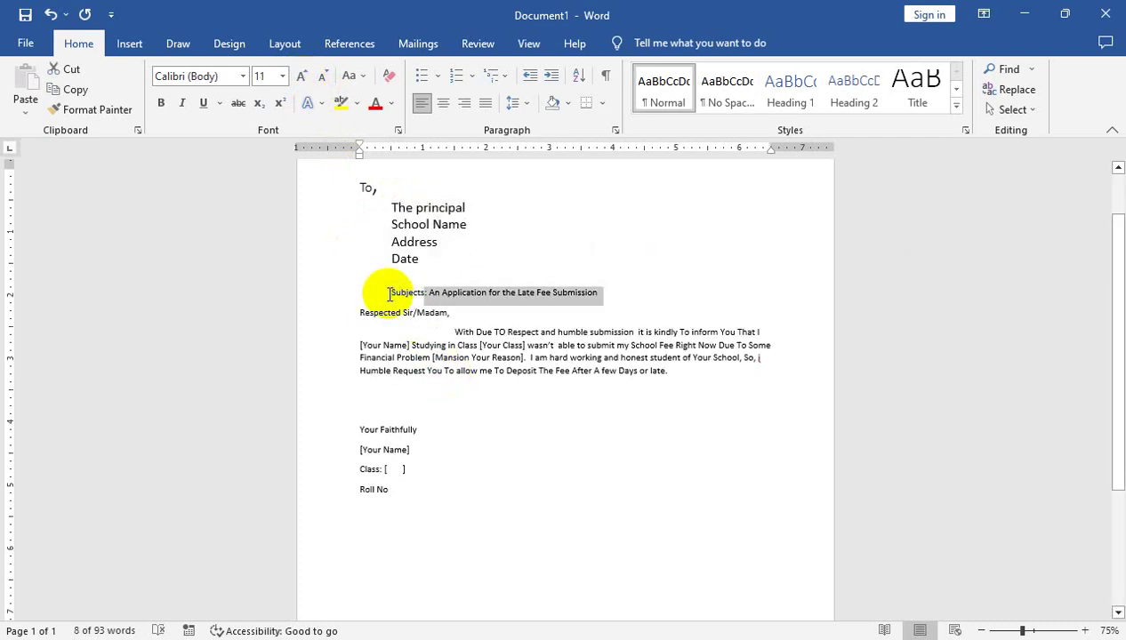
pyautogui.click(389, 294)
pyautogui.tripleClick(391, 294)
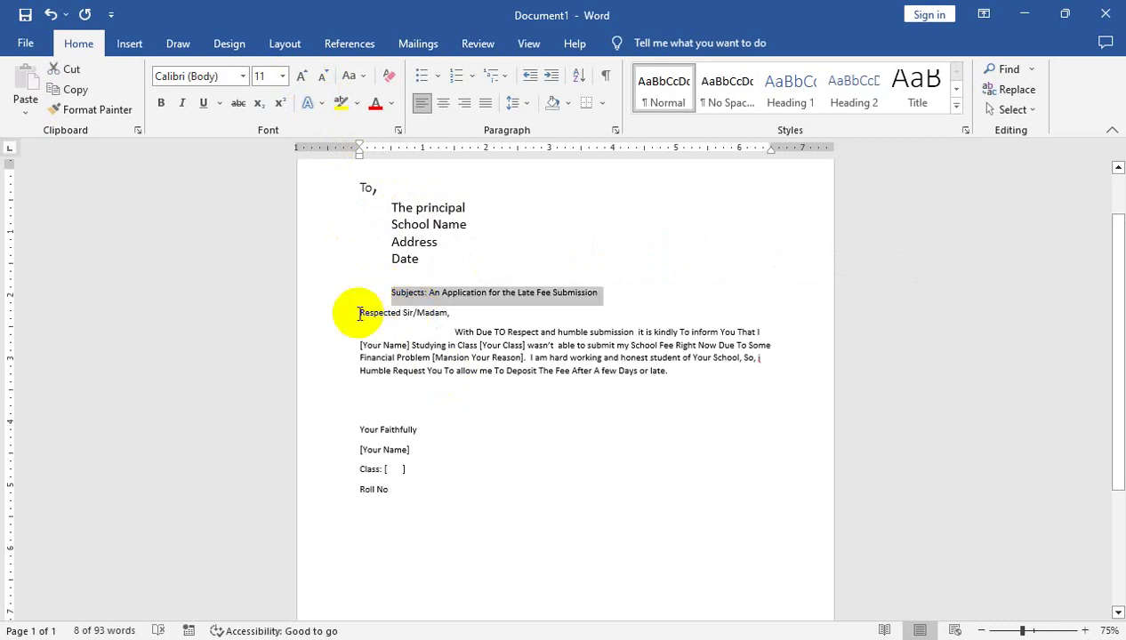
pyautogui.click(160, 103)
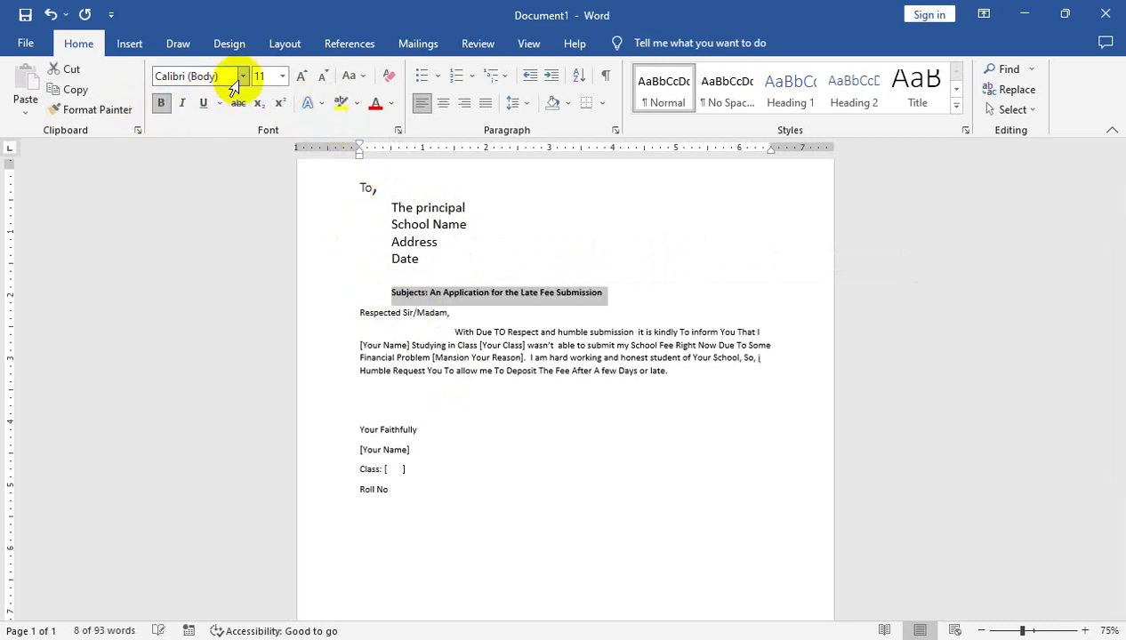
pyautogui.click(302, 76)
pyautogui.click(301, 76)
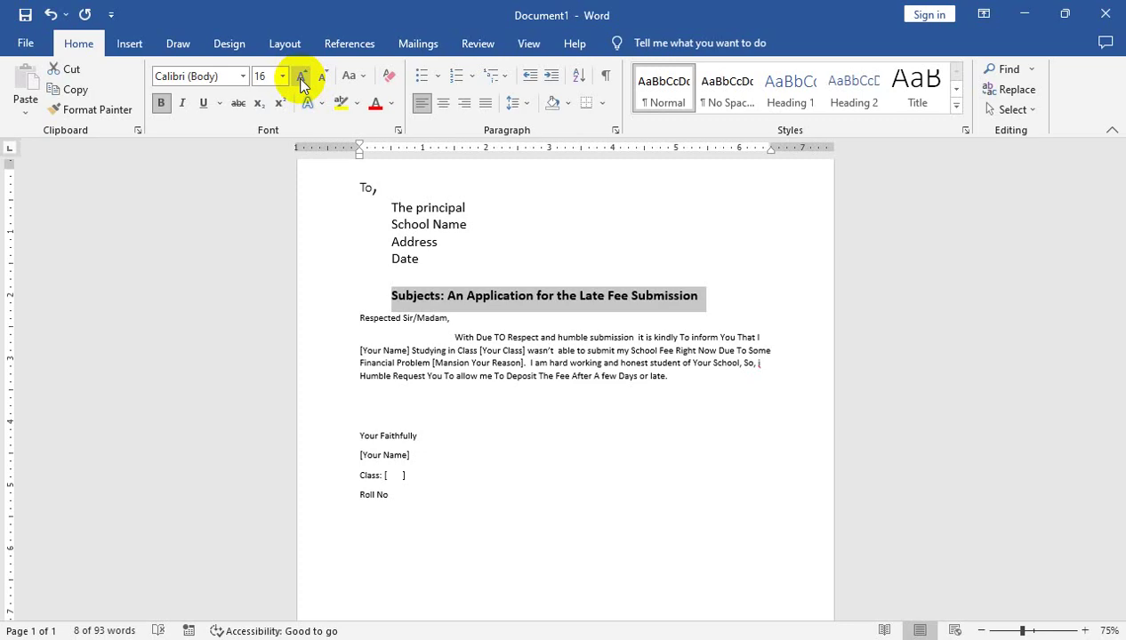
pyautogui.click(302, 83)
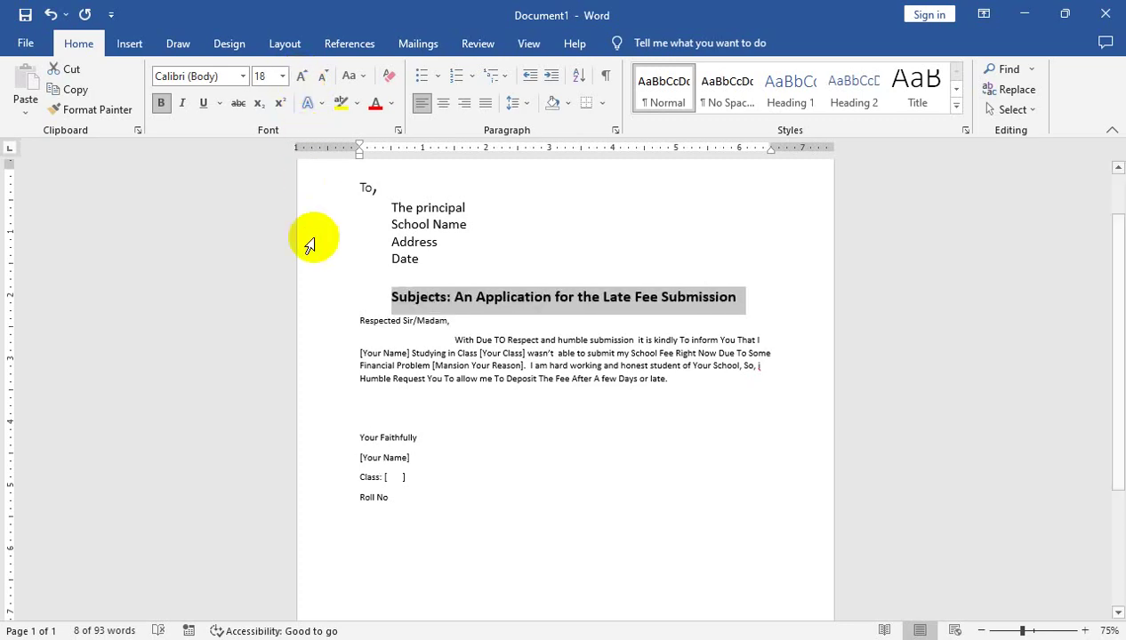
pyautogui.click(362, 320)
# - Add a blank line before the salutation and make 'Respected Sir/Madam,' bold at 18 pt
pyautogui.press('Return')
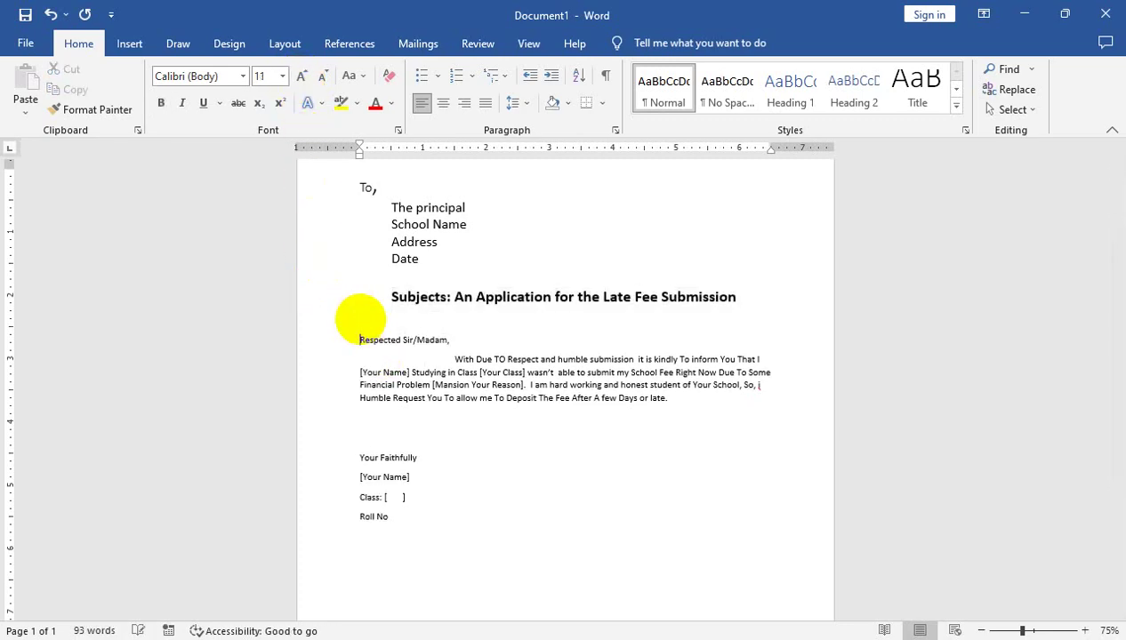
pyautogui.moveTo(458, 338); pyautogui.dragTo(360, 340)
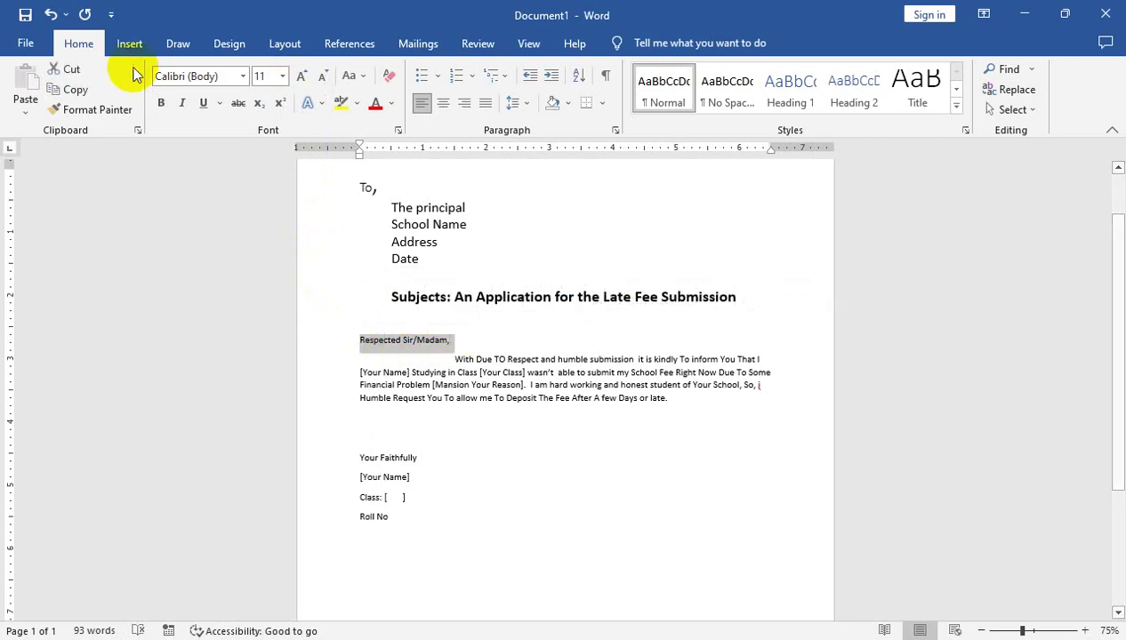
pyautogui.click(161, 103)
pyautogui.click(302, 78)
pyautogui.click(302, 77)
pyautogui.click(301, 78)
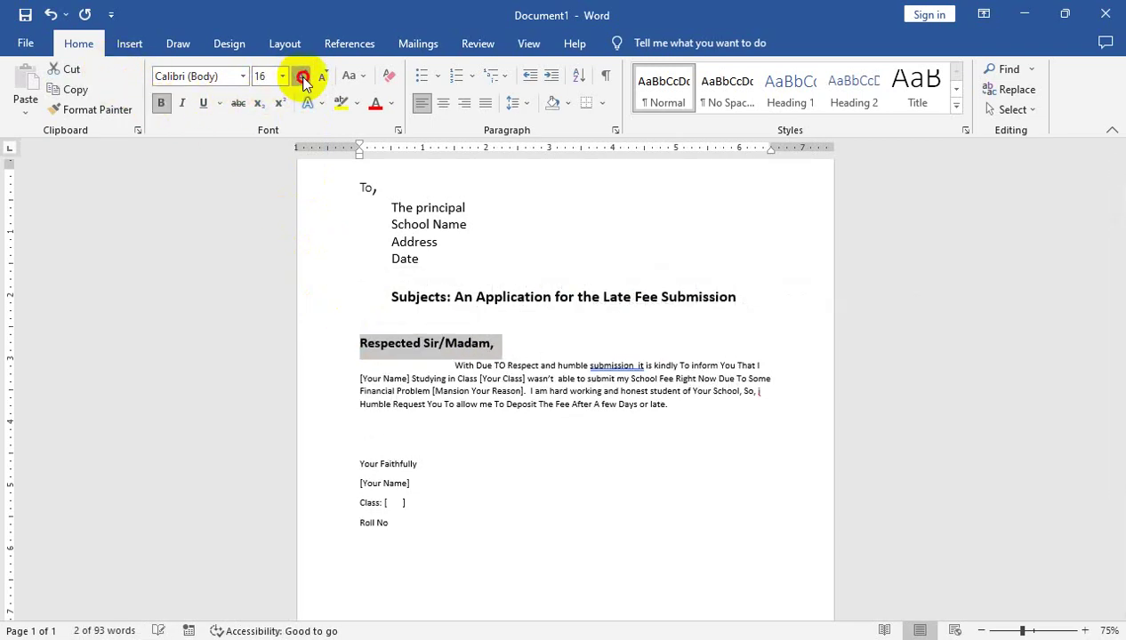
pyautogui.click(302, 77)
# - Remove the double spaces after 'submission' and 'wasn't' using the suggested corrections
pyautogui.rightClick(604, 364)
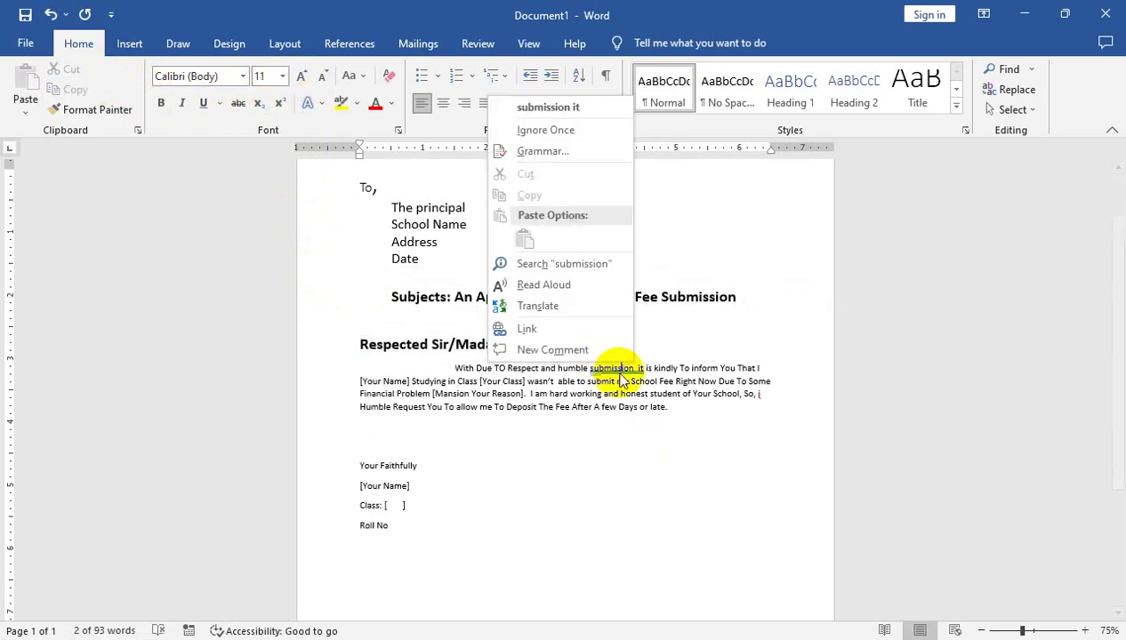
pyautogui.click(552, 108)
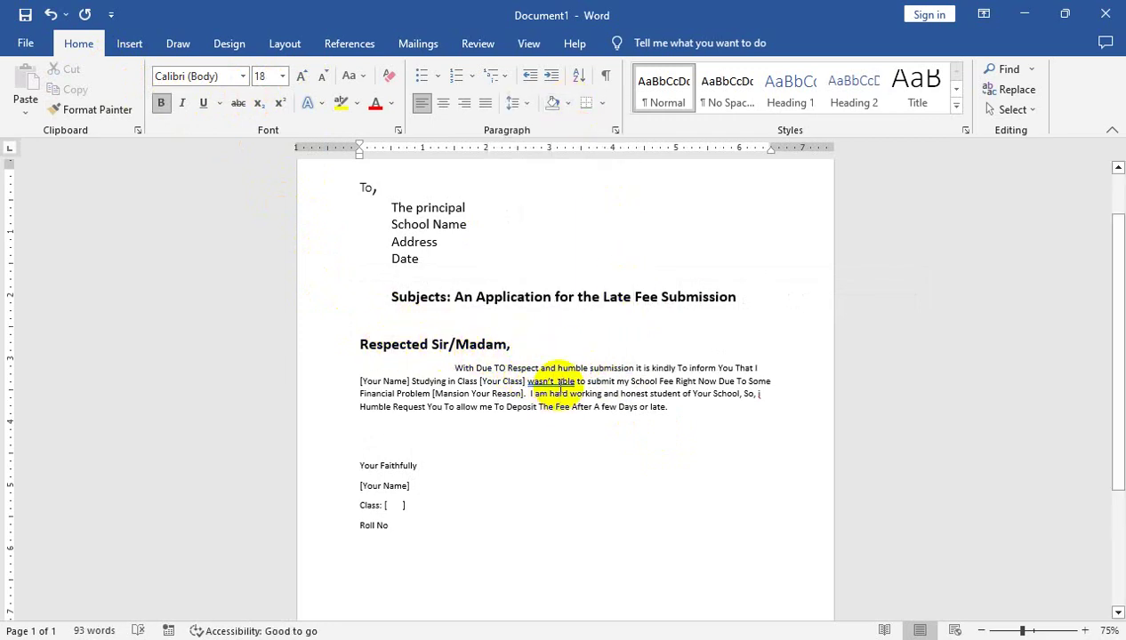
pyautogui.rightClick(560, 380)
pyautogui.click(511, 116)
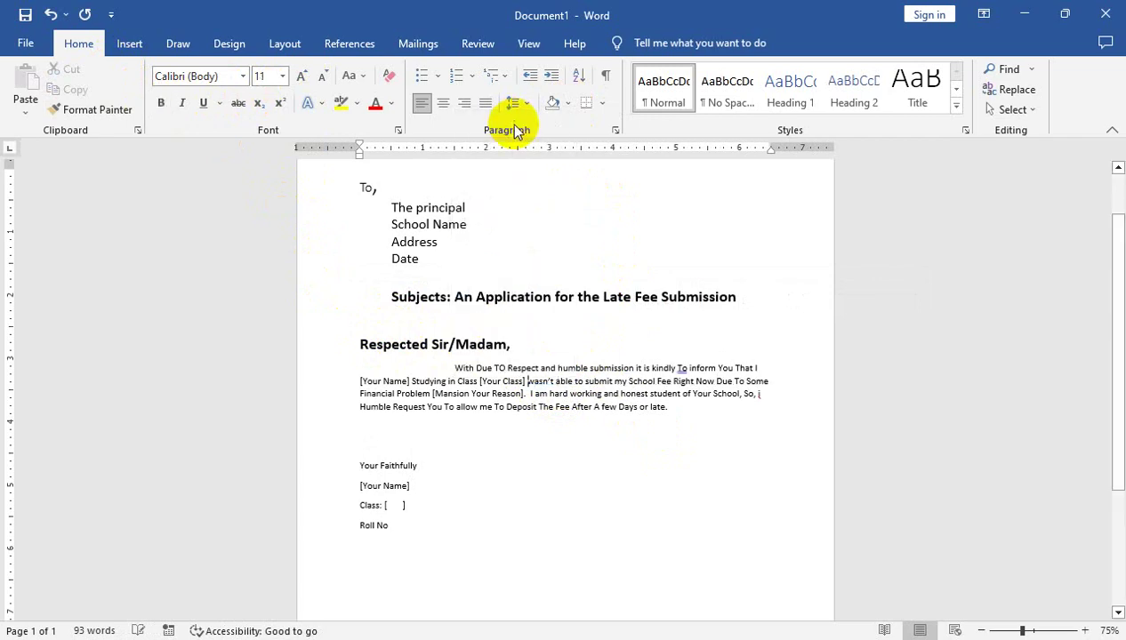
# - Enlarge the body paragraph, 'With Due TO Respect…' to '…Days or late.', to 16 pt
pyautogui.tripleClick(453, 365)
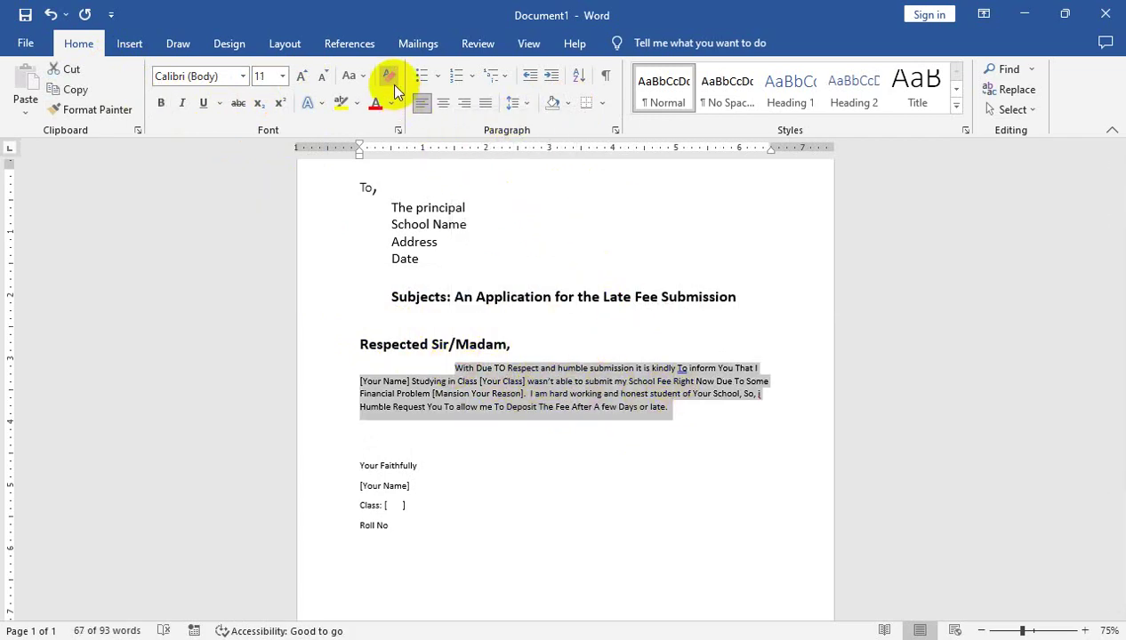
pyautogui.click(302, 76)
pyautogui.click(301, 76)
pyautogui.click(301, 76)
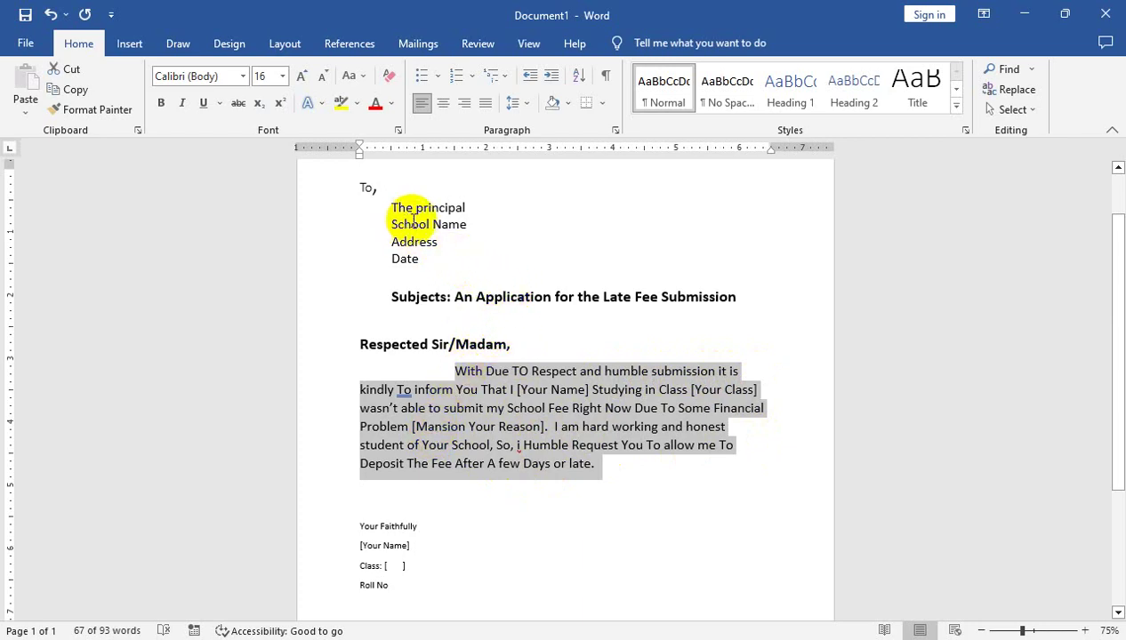
pyautogui.click(364, 188)
# - Apply Justify alignment to the 16 pt body paragraph
pyautogui.doubleClick(364, 189)
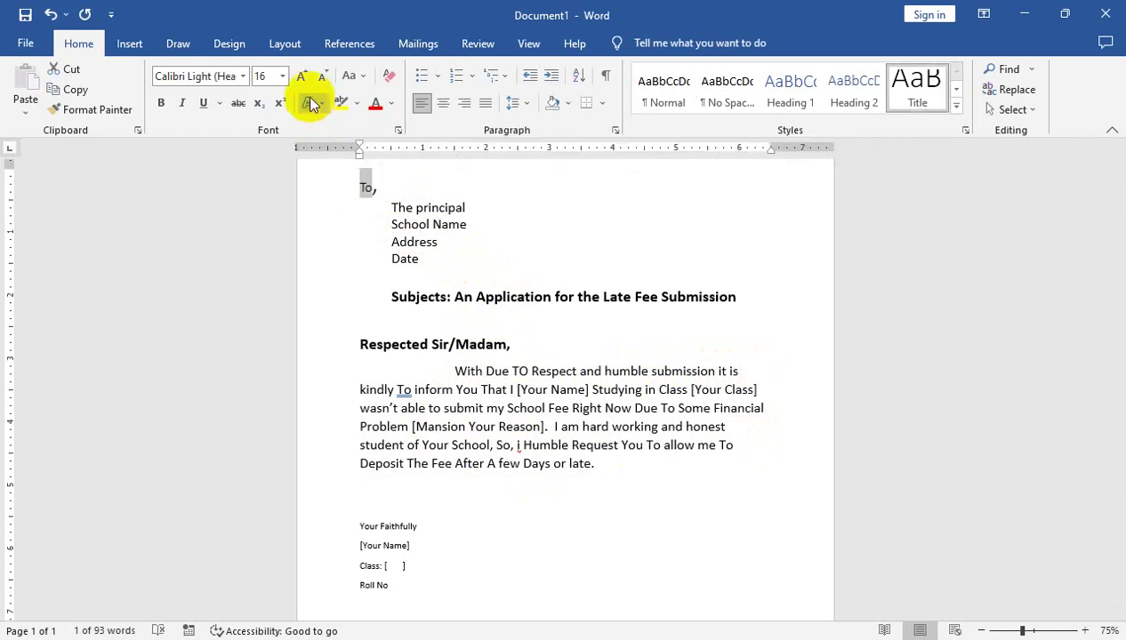
pyautogui.click(393, 485)
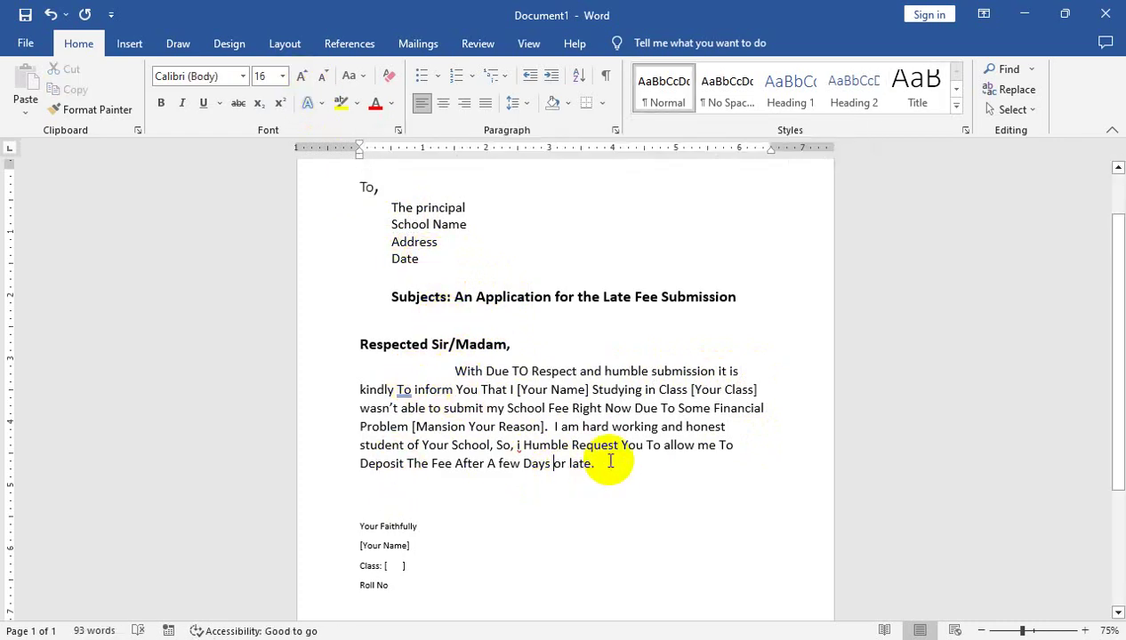
pyautogui.keyDown('shift'); pyautogui.click(455, 369); pyautogui.keyUp('shift')
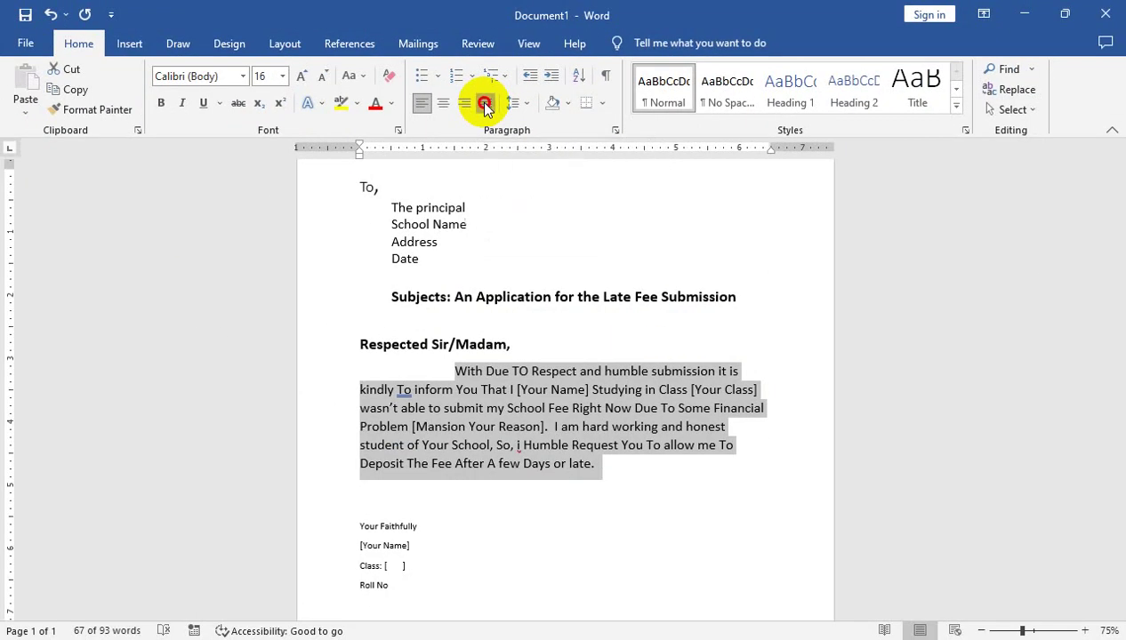
pyautogui.click(484, 103)
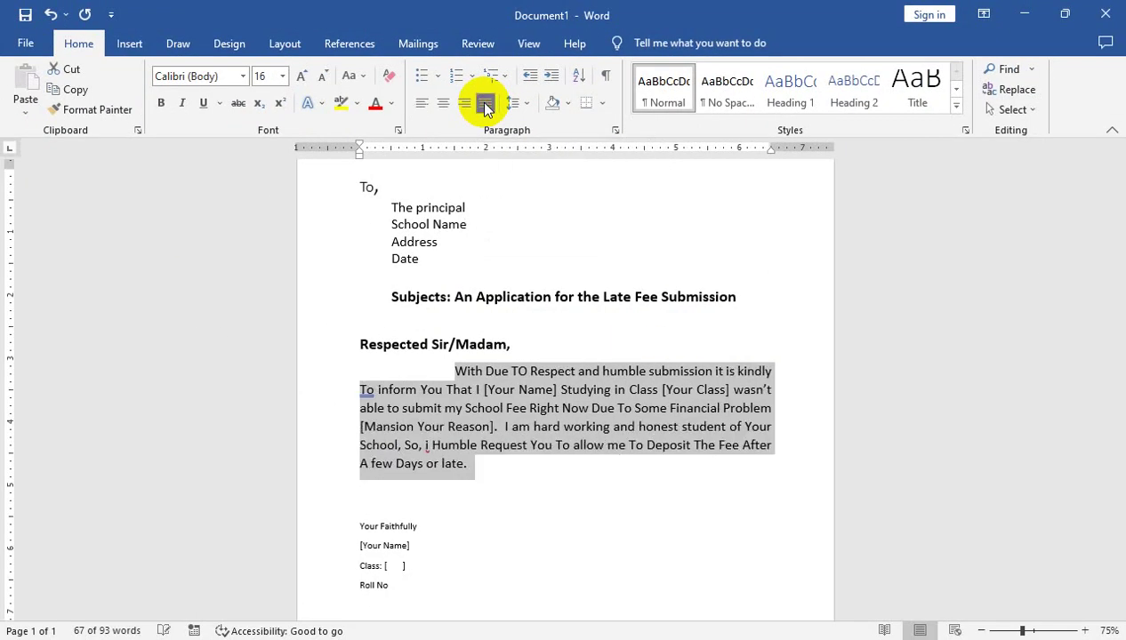
pyautogui.click(562, 416)
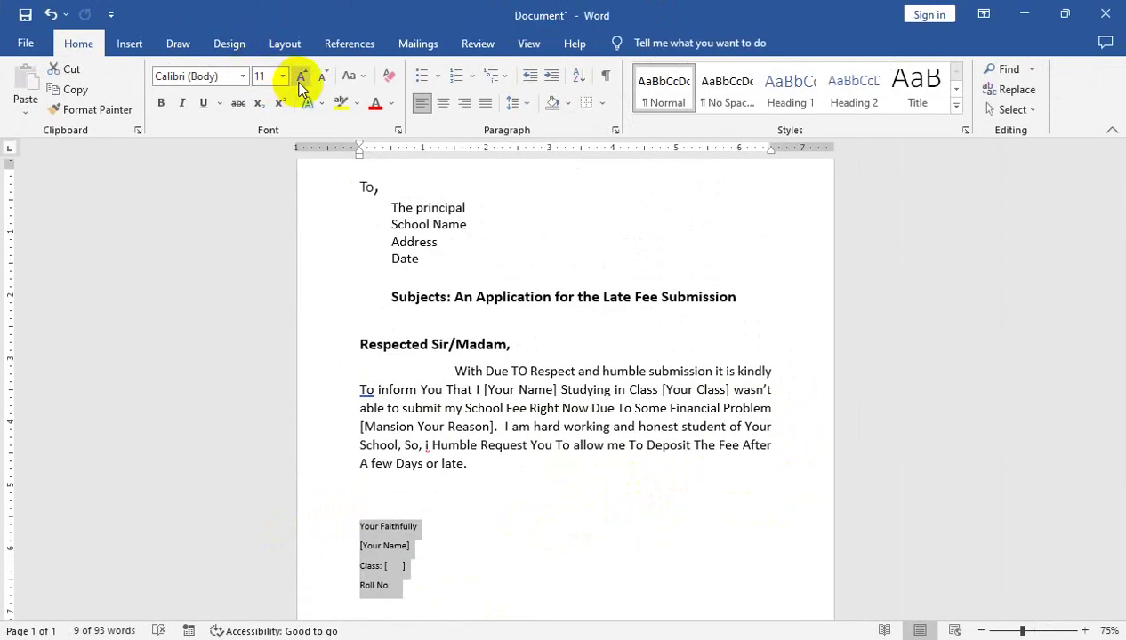
# - Enlarge the closing lines to 18 pt
pyautogui.click(301, 76)
pyautogui.click(300, 76)
pyautogui.click(300, 75)
pyautogui.click(300, 76)
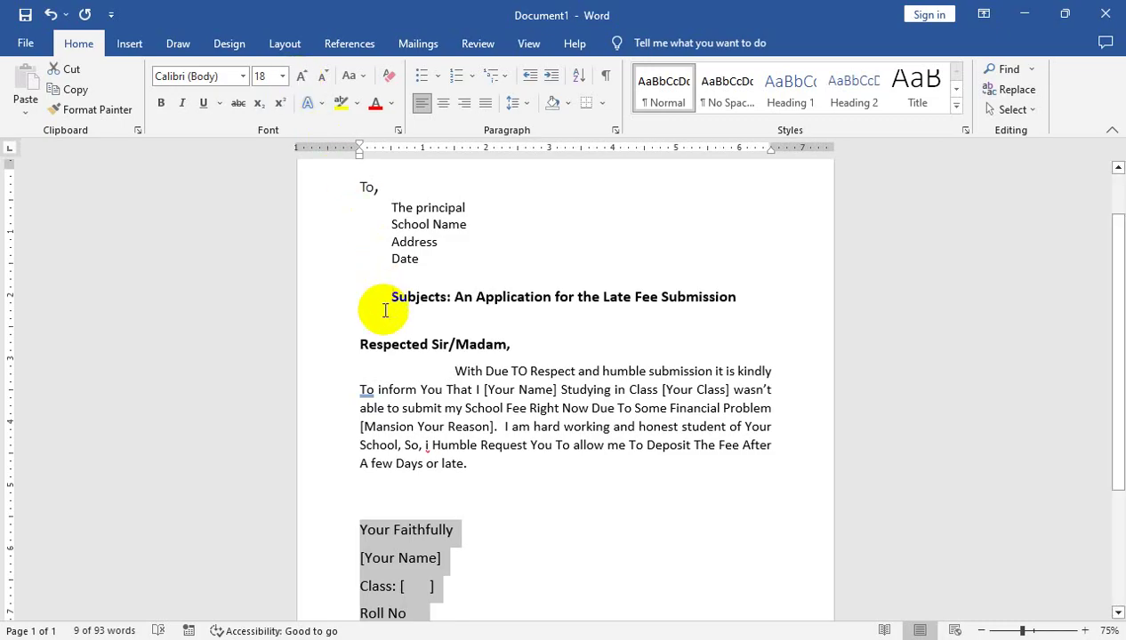
pyautogui.click(433, 409)
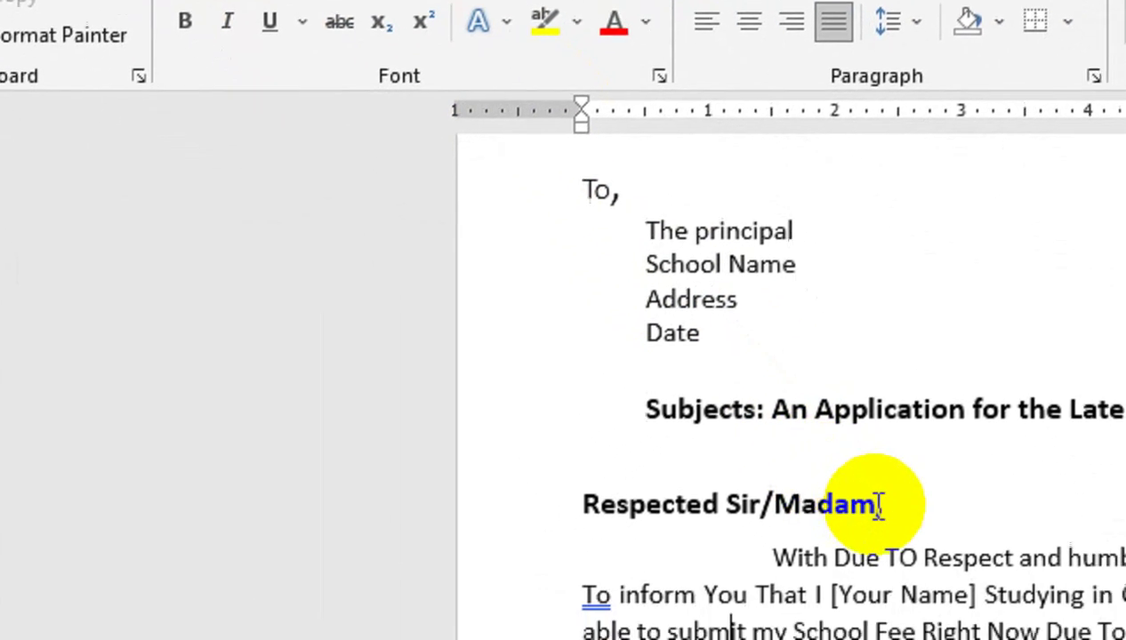
pyautogui.click(929, 409)
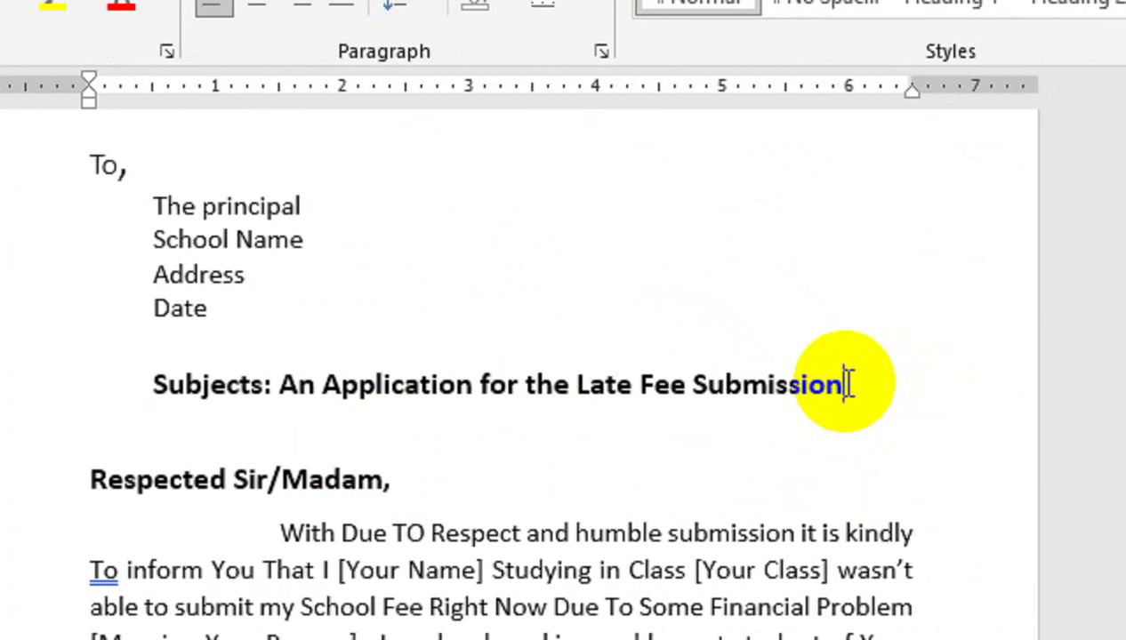
# - Change the subject line to UPPERCASE and shrink it to 16 pt so it fits one line
pyautogui.click(286, 367)
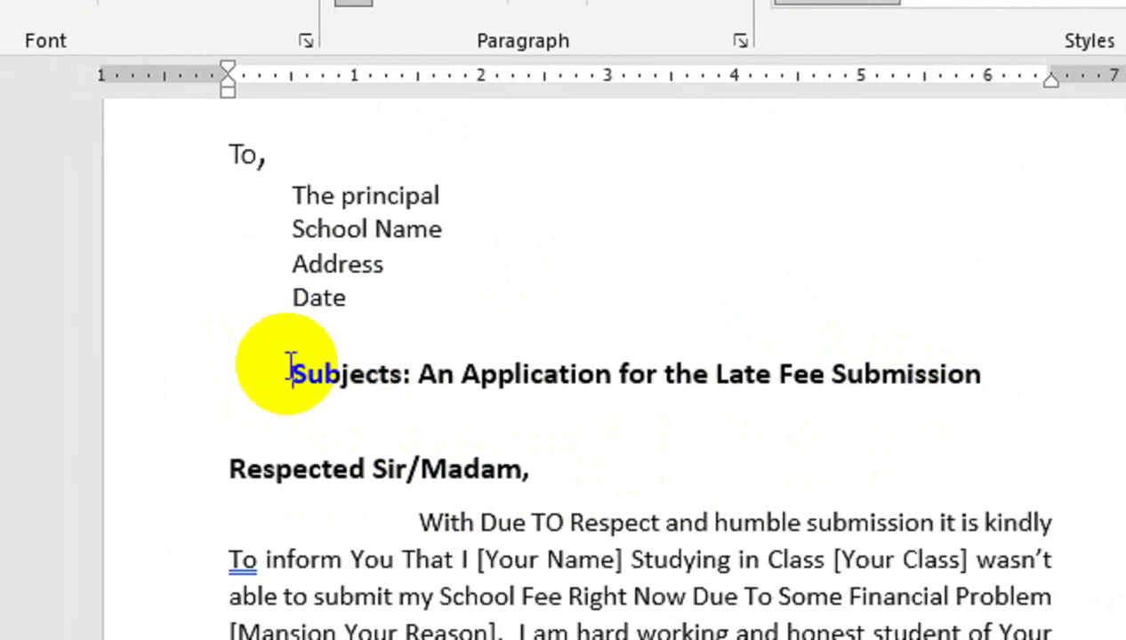
pyautogui.tripleClick(290, 367)
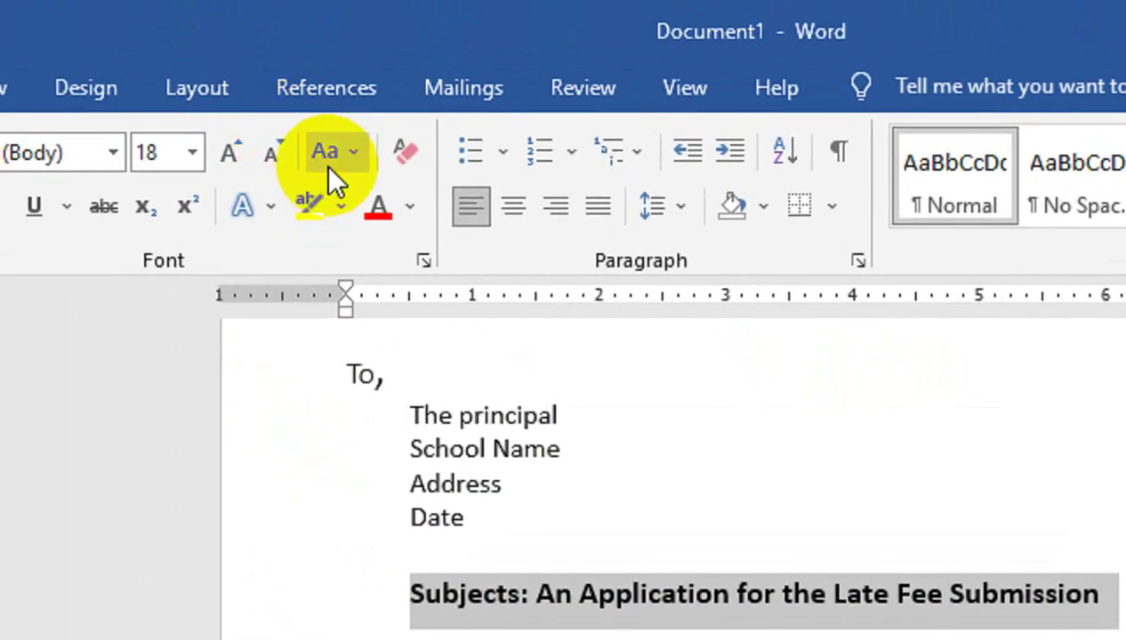
pyautogui.click(326, 160)
pyautogui.click(392, 279)
pyautogui.click(597, 482)
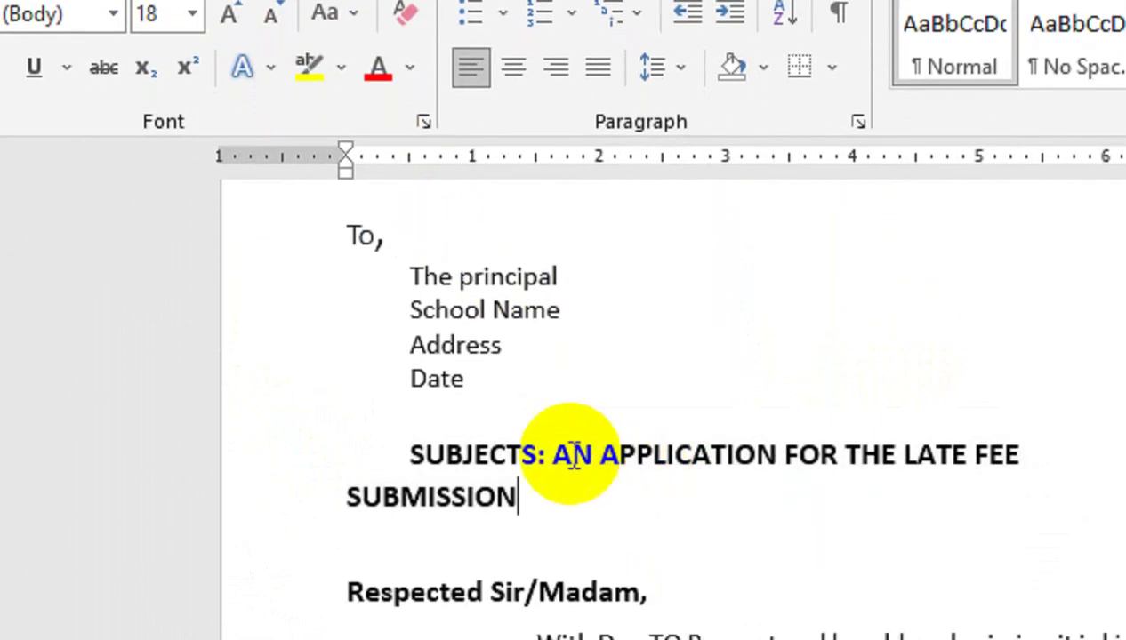
pyautogui.tripleClick(597, 482)
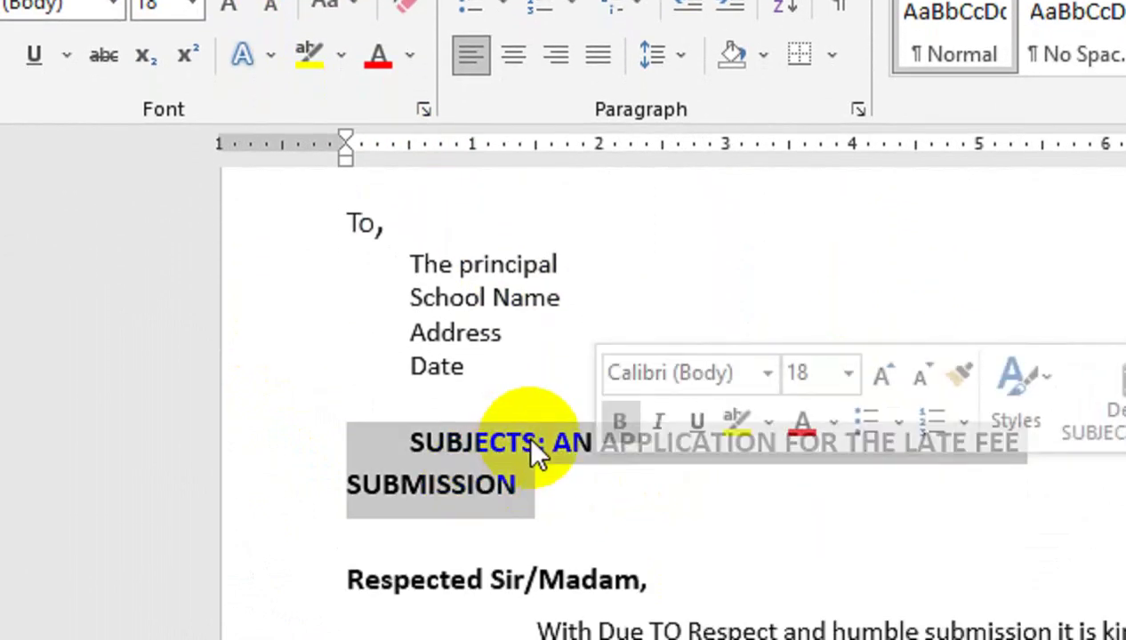
pyautogui.click(557, 442)
pyautogui.hotkey('ctrl', 'shift', 'Down')
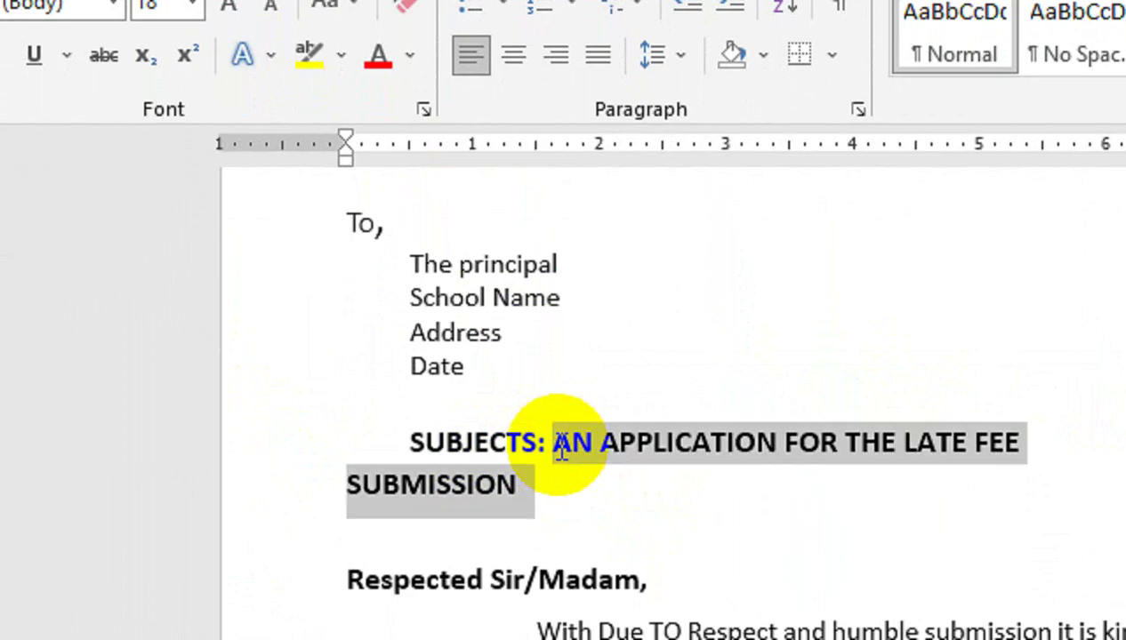
pyautogui.click(296, 159)
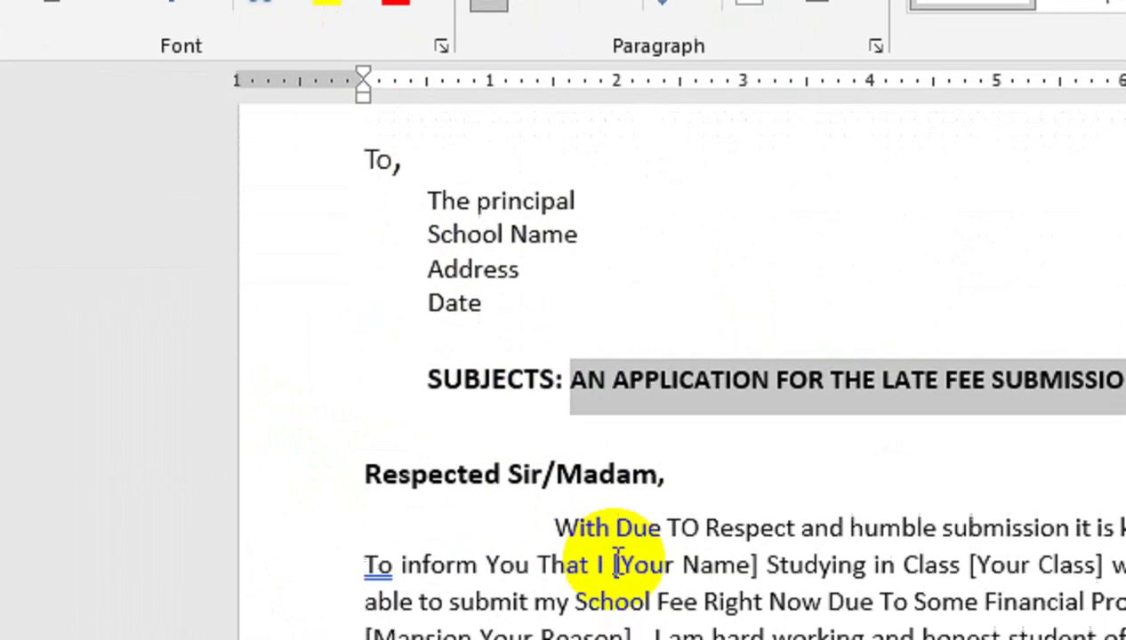
pyautogui.click(616, 564)
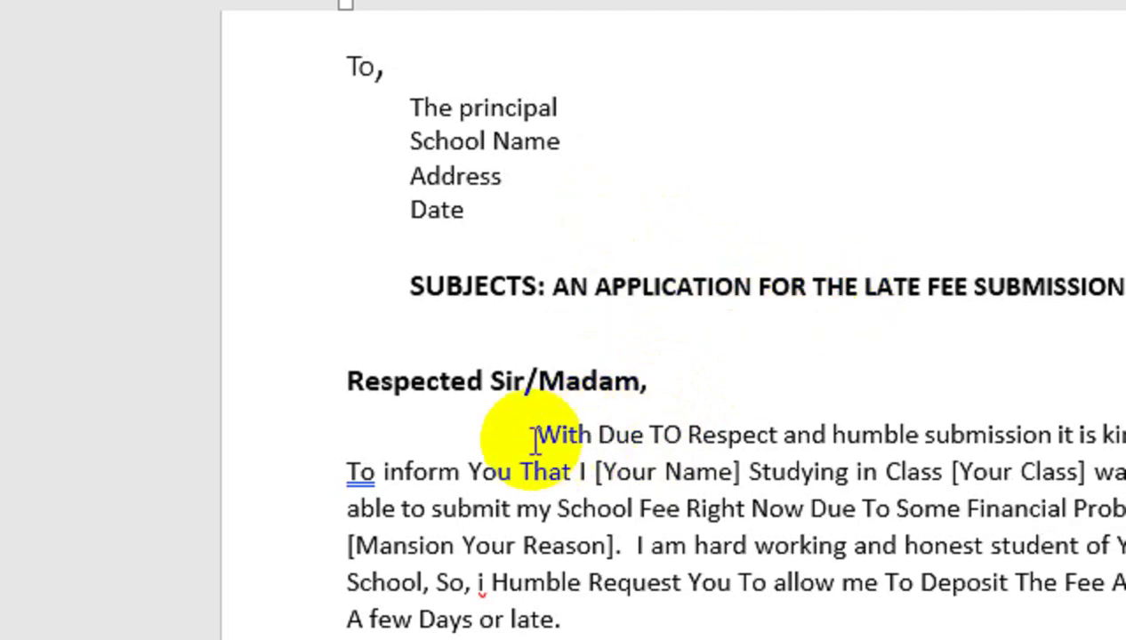
# - Make the body paragraph starting 'With' bold
pyautogui.moveTo(558, 498); pyautogui.dragTo(620, 503)
pyautogui.click(620, 502)
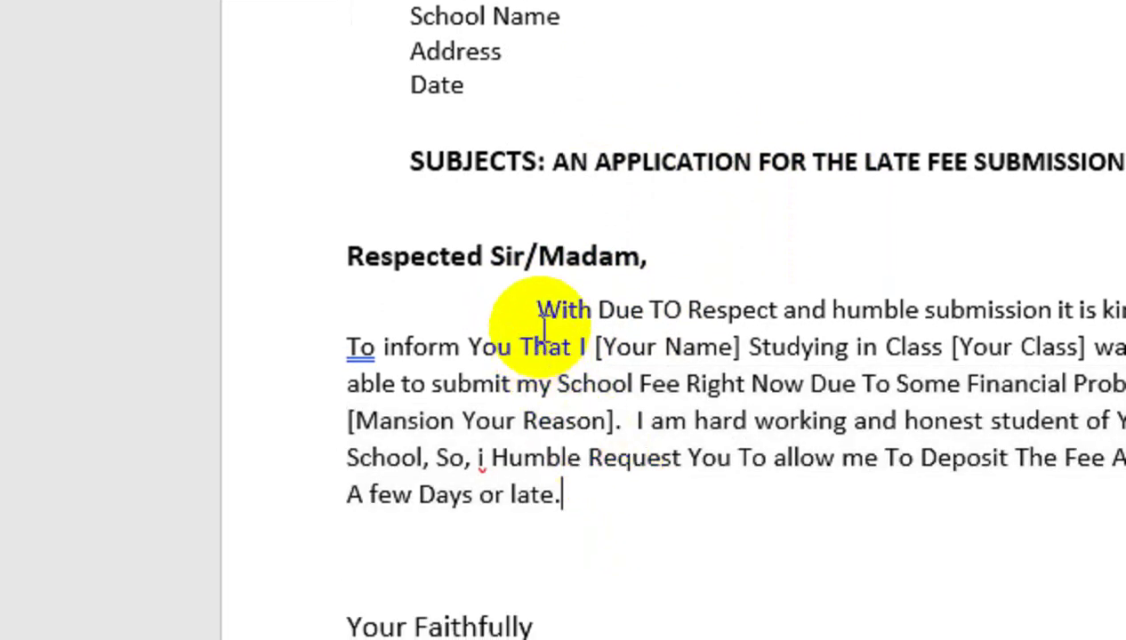
pyautogui.click(533, 303)
pyautogui.hotkey('shift', 'Down')
pyautogui.hotkey('shift', 'Down')
pyautogui.hotkey('shift', 'Down')
pyautogui.hotkey('shift', 'Down')
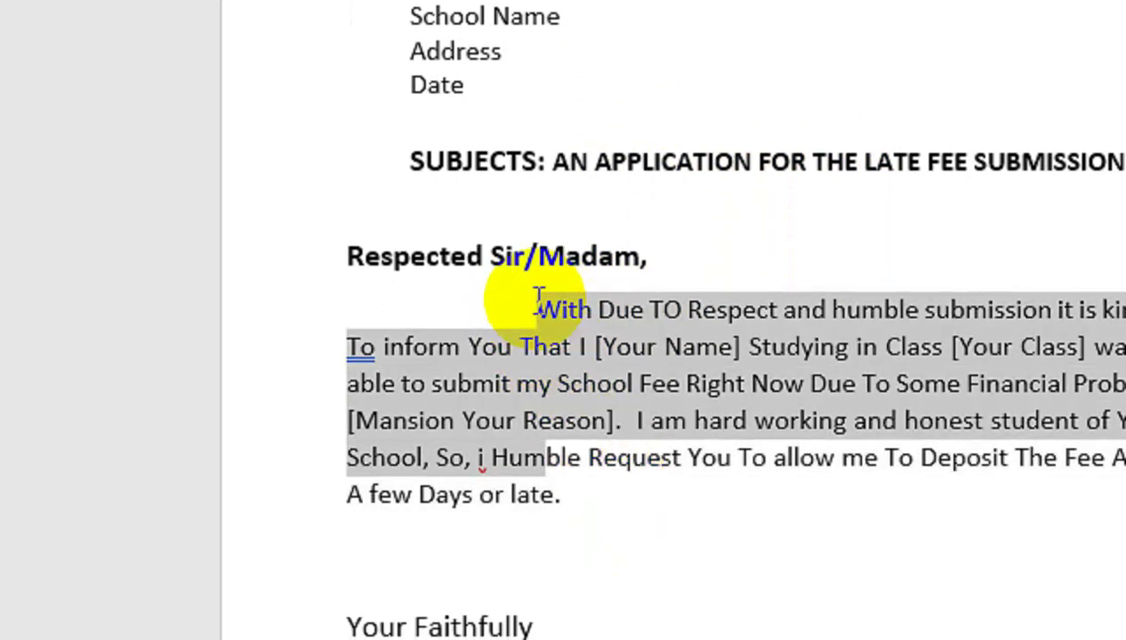
pyautogui.hotkey('shift', 'Down')
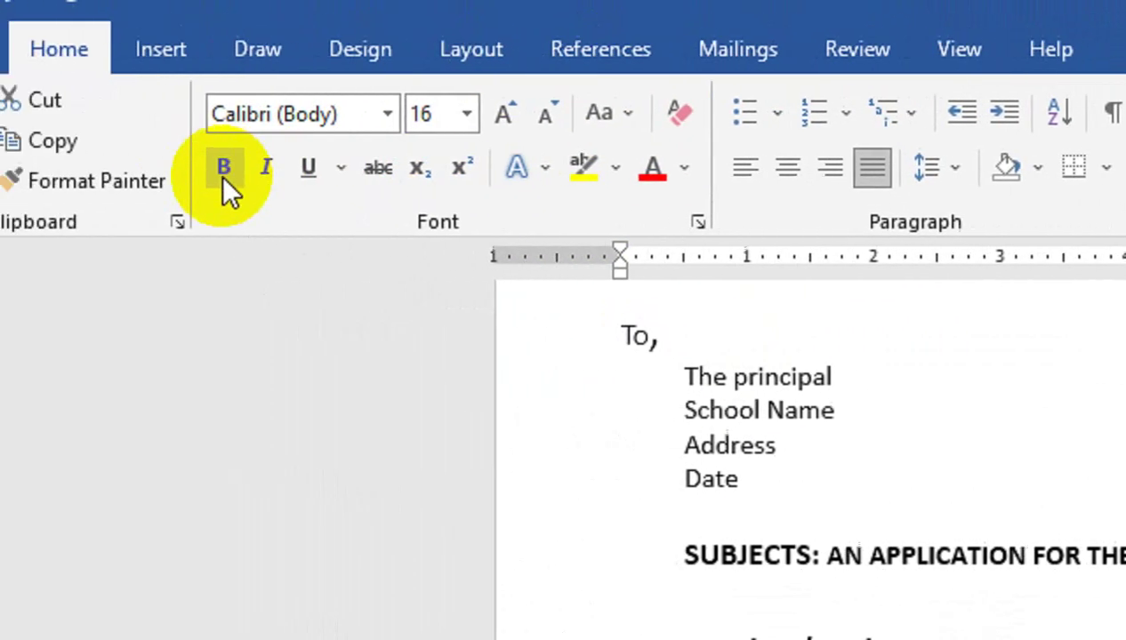
pyautogui.click(281, 170)
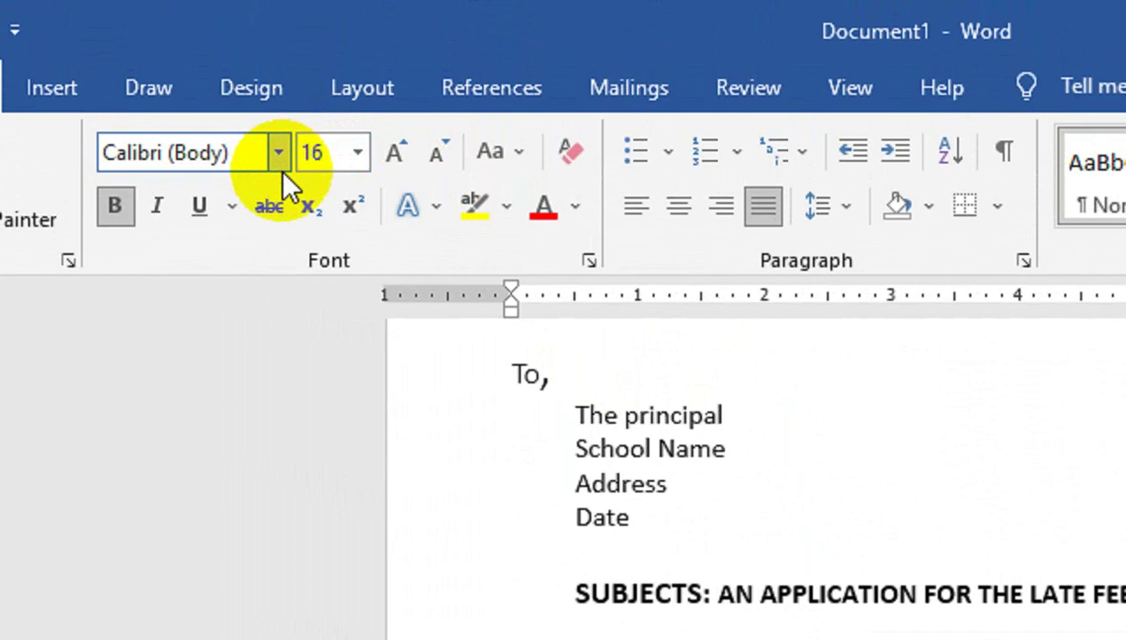
# - Browse the font list to find Arial Narrow for the body
pyautogui.click(280, 155)
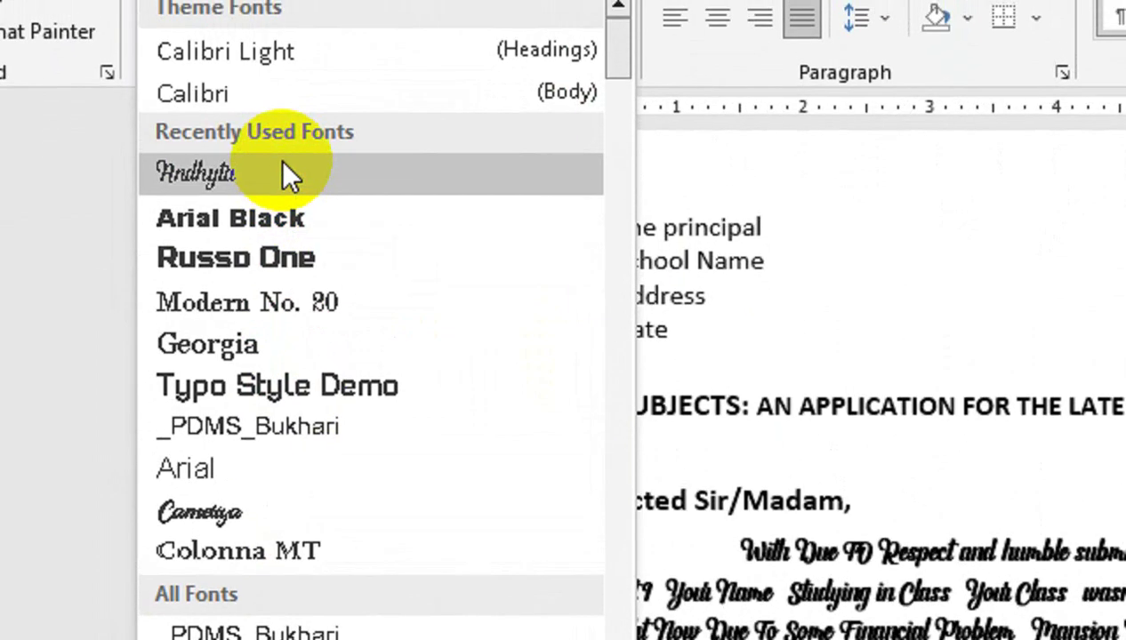
pyautogui.scroll(-2, 319, 552)
pyautogui.scroll(-2, 317, 516)
pyautogui.scroll(-6, 557, 478)
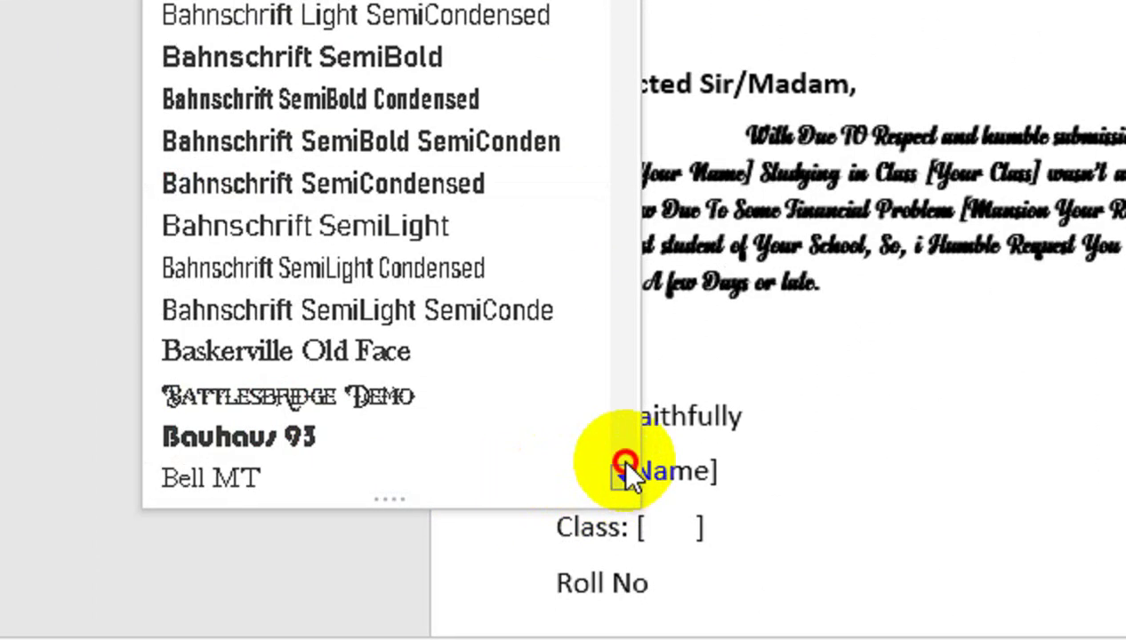
pyautogui.scroll(-6, 597, 472)
pyautogui.scroll(2, 496, 88)
pyautogui.scroll(2, 601, 116)
pyautogui.click(623, 80)
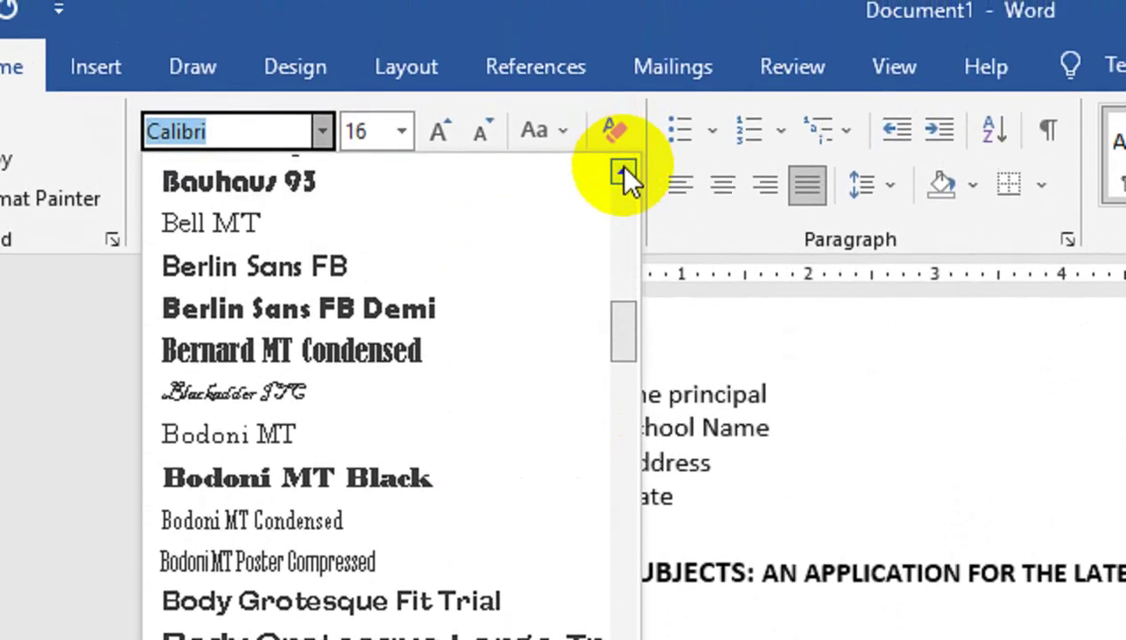
pyautogui.moveTo(623, 331); pyautogui.dragTo(623, 294)
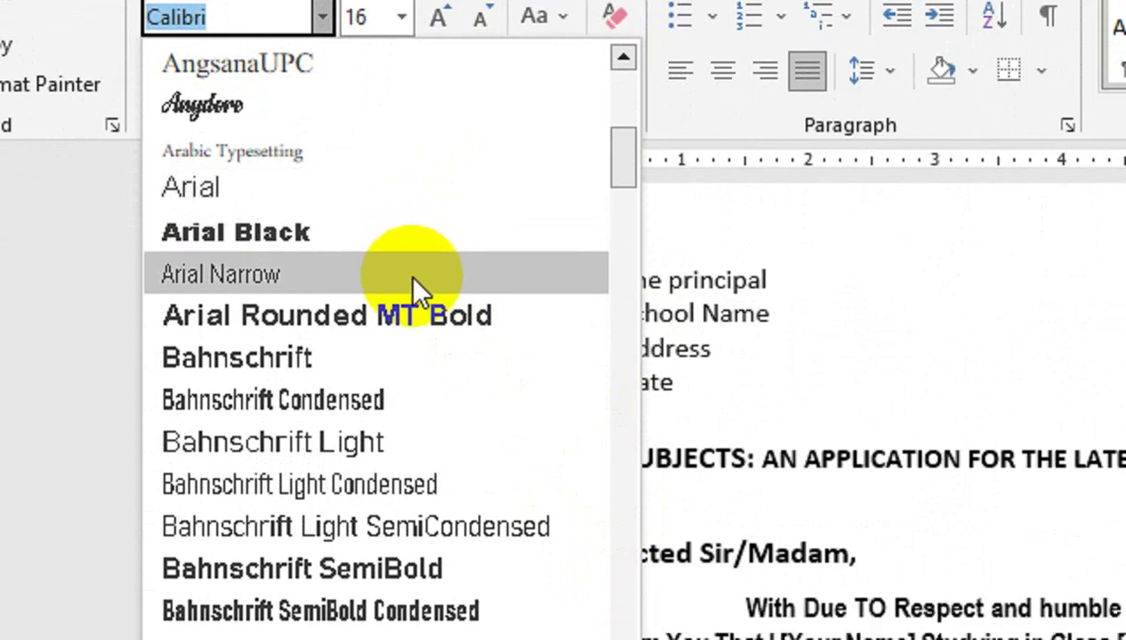
# - Set the body in Arial Narrow and the 'To,' address block in Typo Style Demo
pyautogui.click(408, 273)
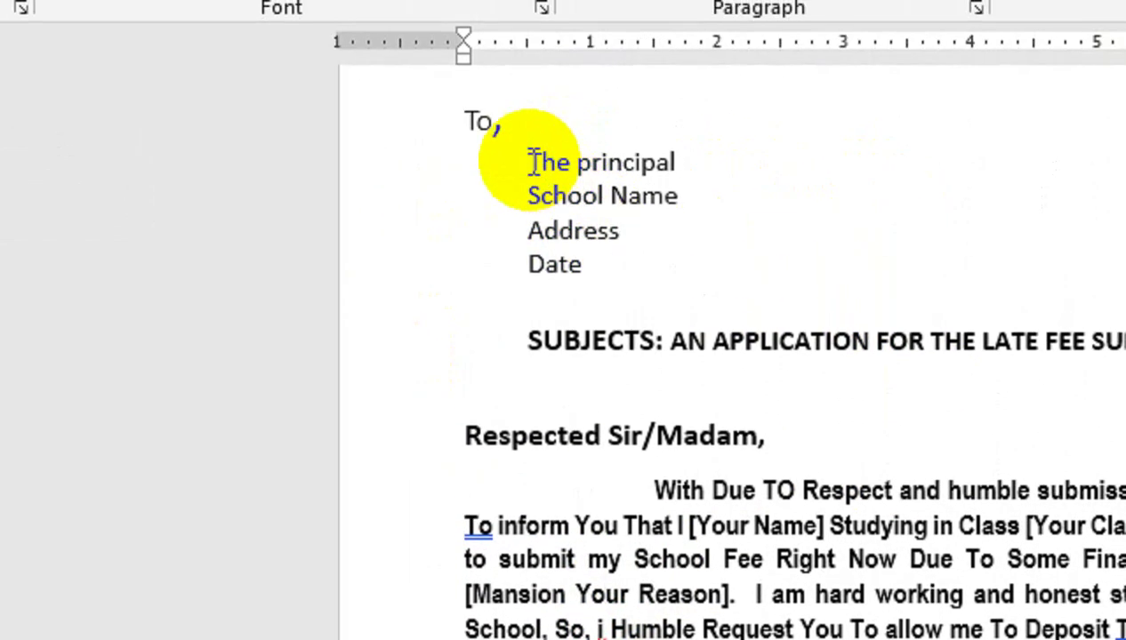
pyautogui.doubleClick(538, 178)
pyautogui.click(461, 167)
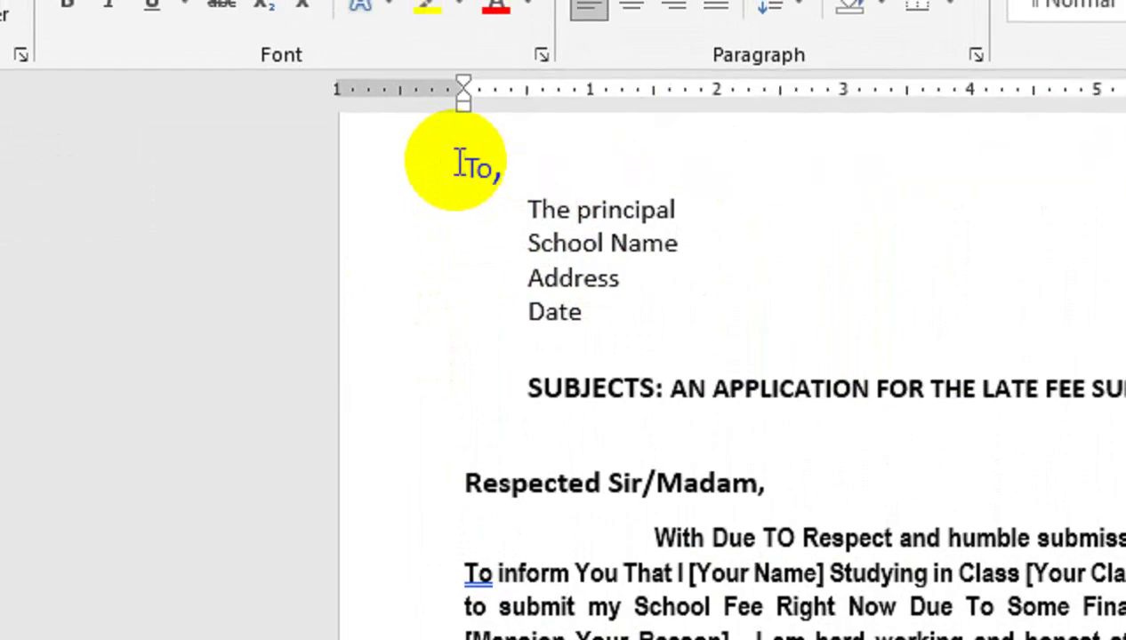
pyautogui.hotkey('shift', 'Down')
pyautogui.hotkey('shift', 'Down')
pyautogui.hotkey('shift', 'Down')
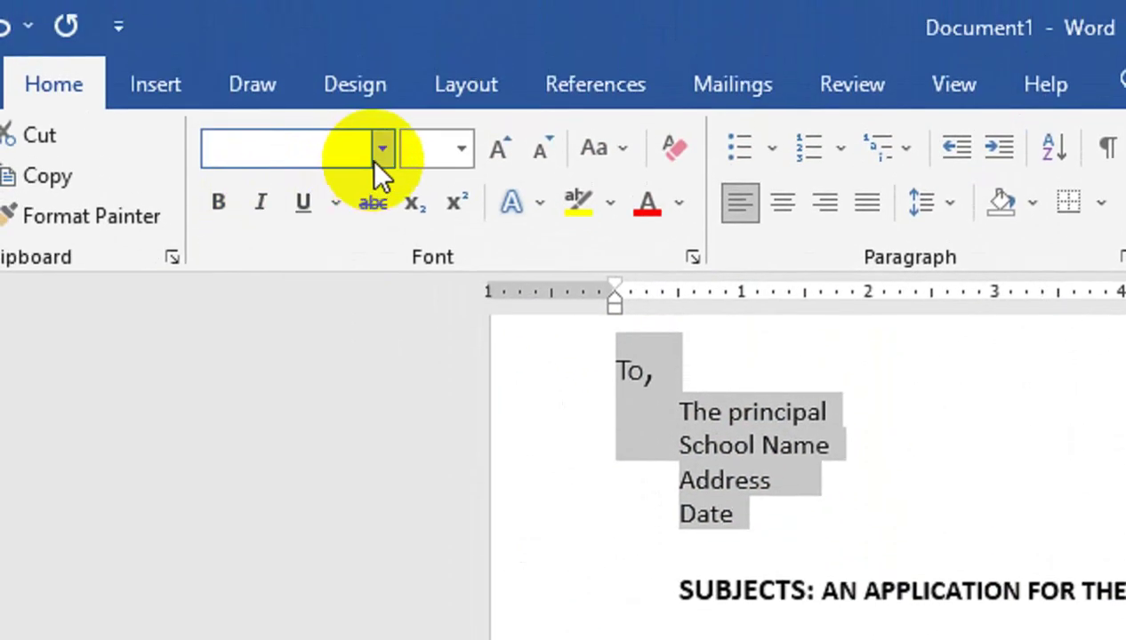
pyautogui.click(379, 160)
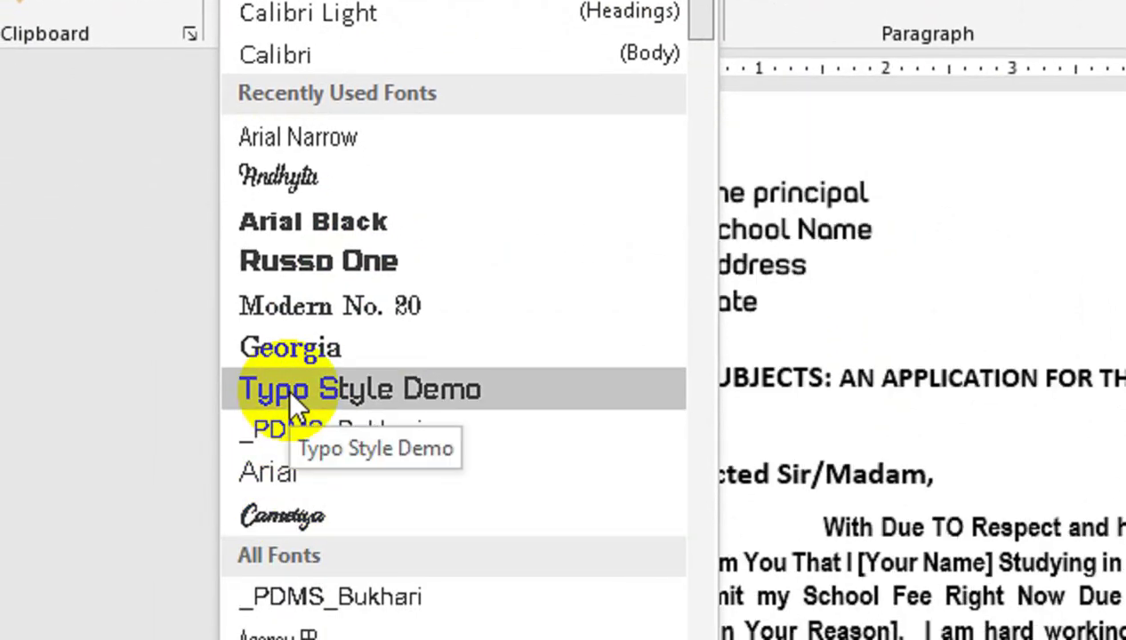
pyautogui.click(285, 387)
pyautogui.click(736, 351)
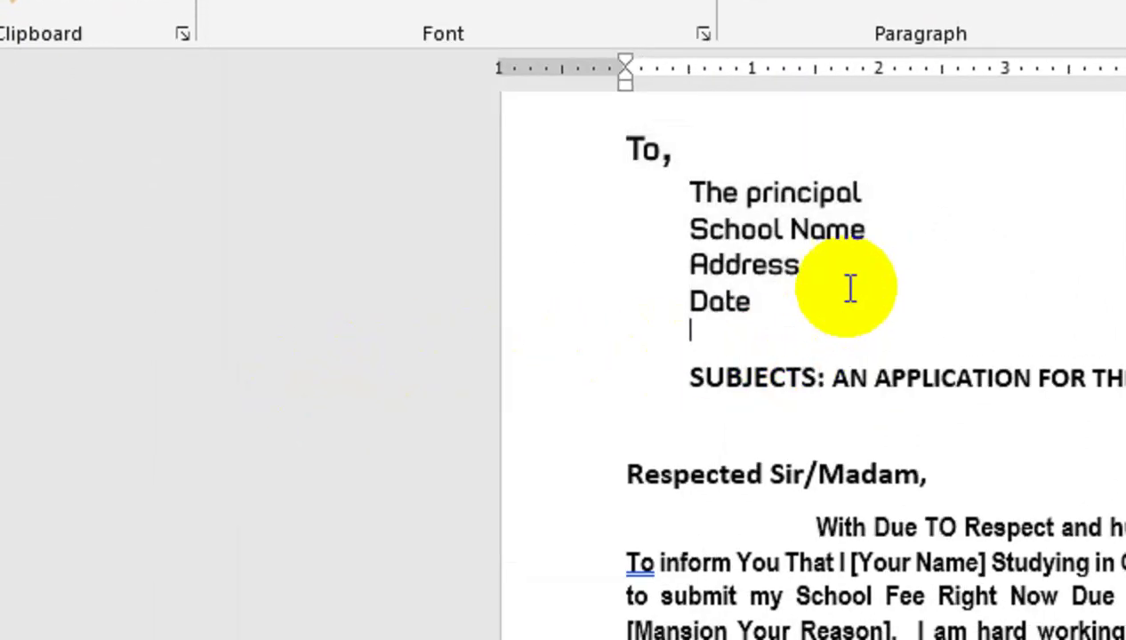
# - Put the 'Your Faithfully' signature lines in Typo Style Demo
pyautogui.scroll(-2, 827, 552)
pyautogui.scroll(-1, 816, 583)
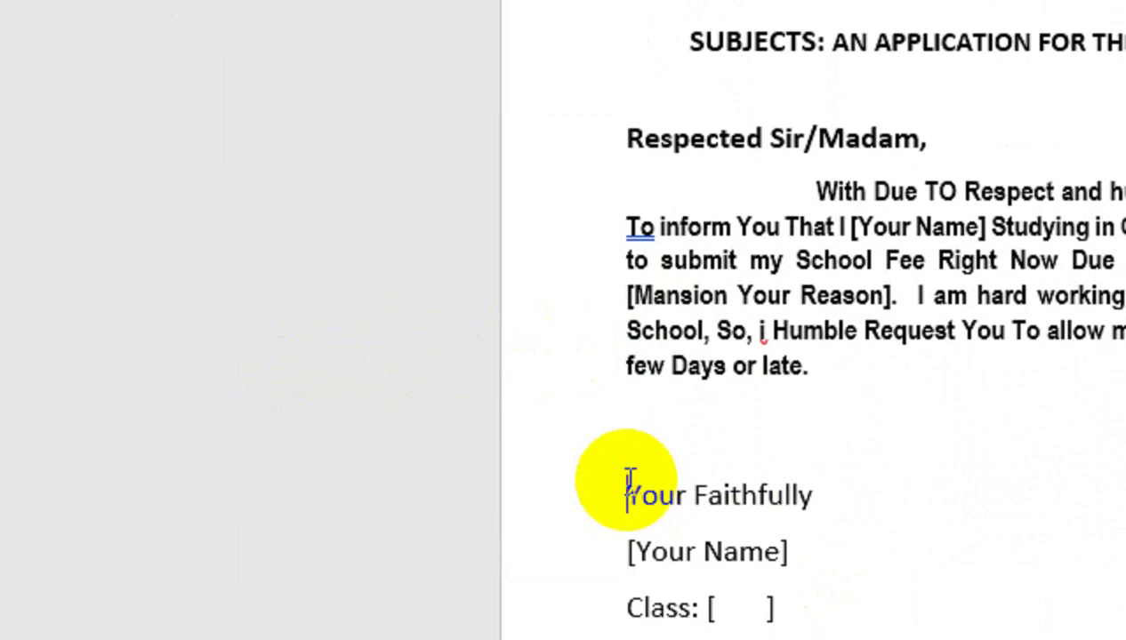
pyautogui.tripleClick(629, 485)
pyautogui.hotkey('shift', 'Down')
pyautogui.hotkey('shift', 'Down')
pyautogui.hotkey('shift', 'Down')
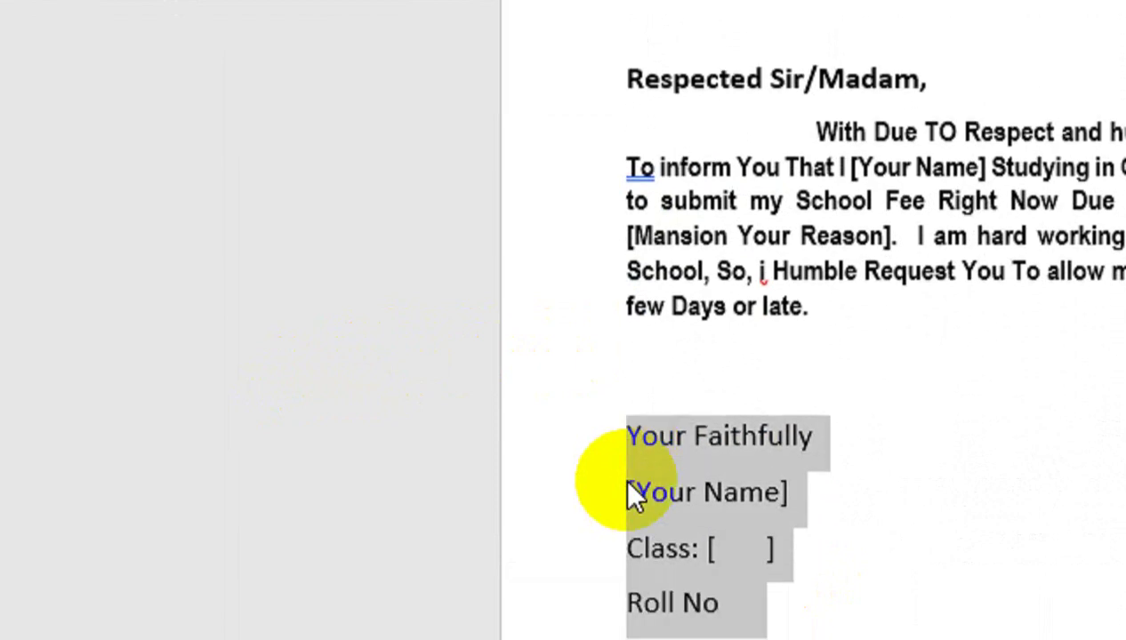
pyautogui.scroll(3, 518, 66)
pyautogui.click(398, 155)
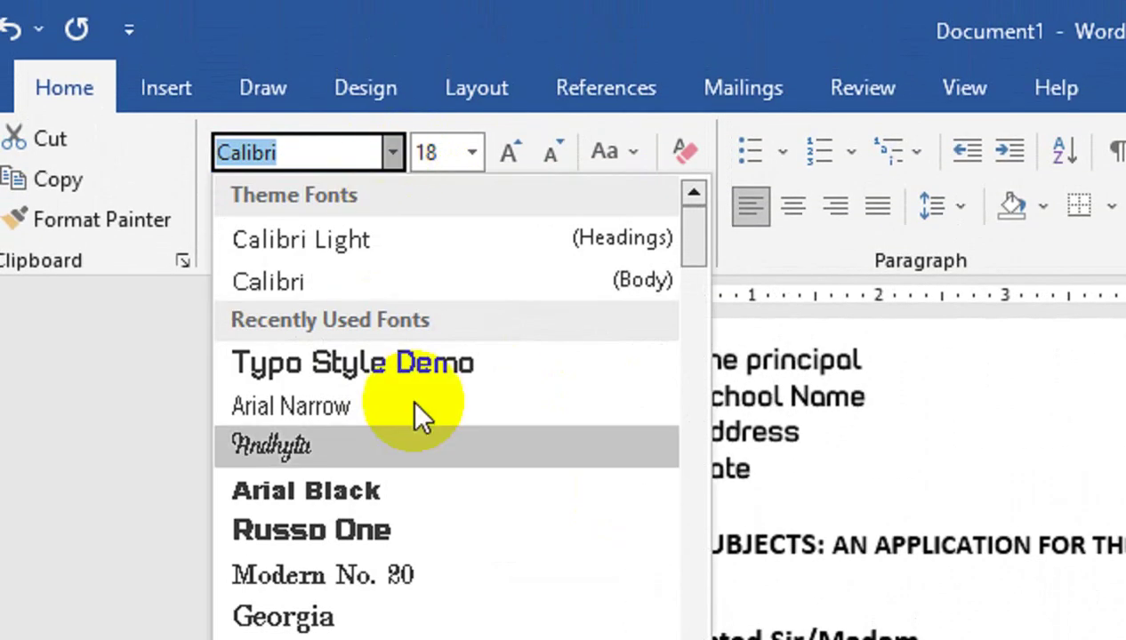
pyautogui.click(415, 327)
pyautogui.click(832, 395)
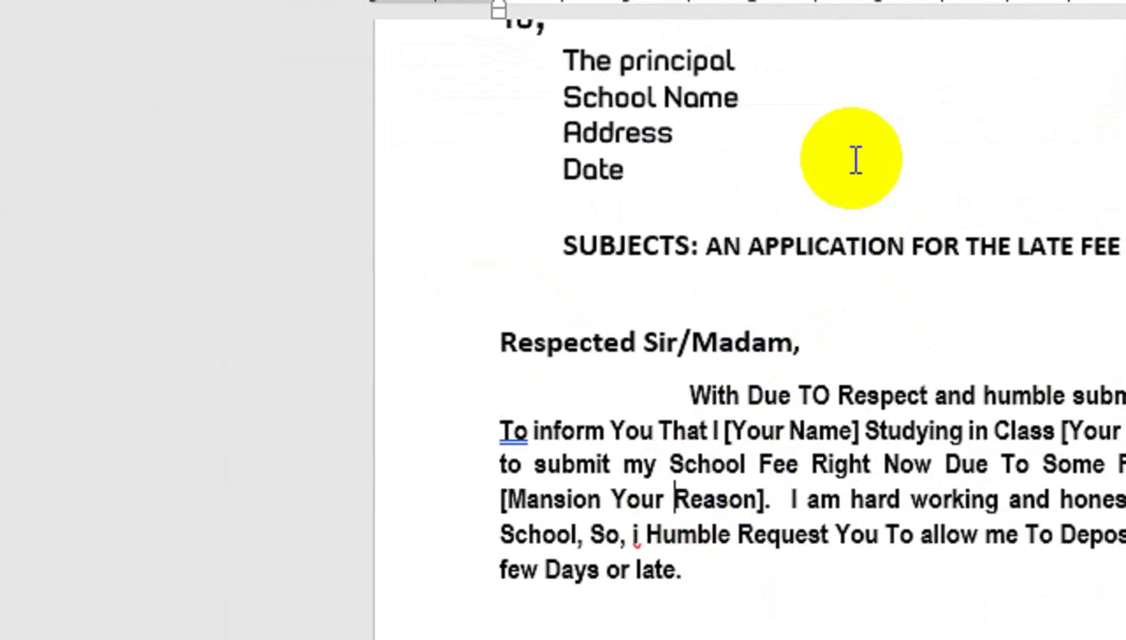
pyautogui.click(957, 407)
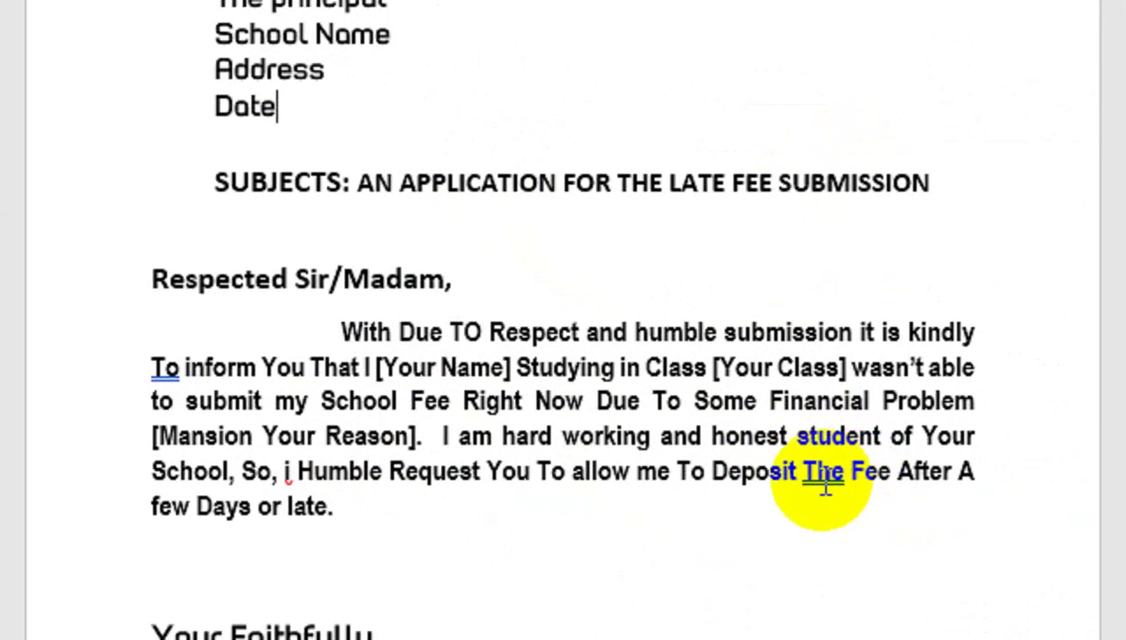
# - Lowercase the miscapitalised words: 'Deposit the Fee', 'to' in the inform line, and 'Due to Some'
pyautogui.rightClick(823, 471)
pyautogui.click(698, 3)
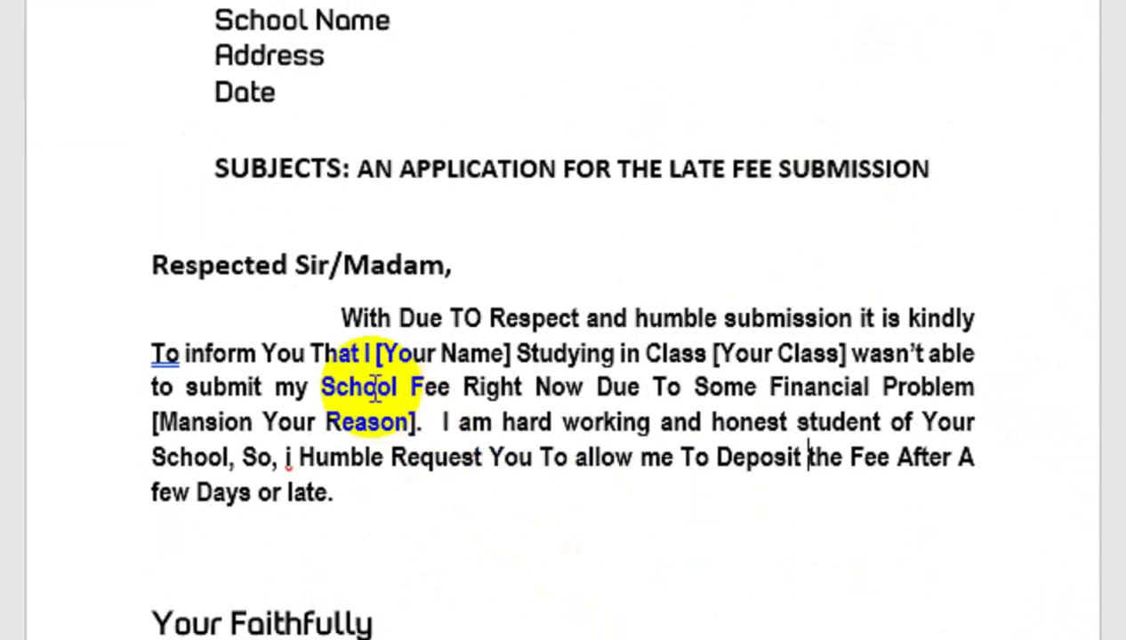
pyautogui.rightClick(254, 360)
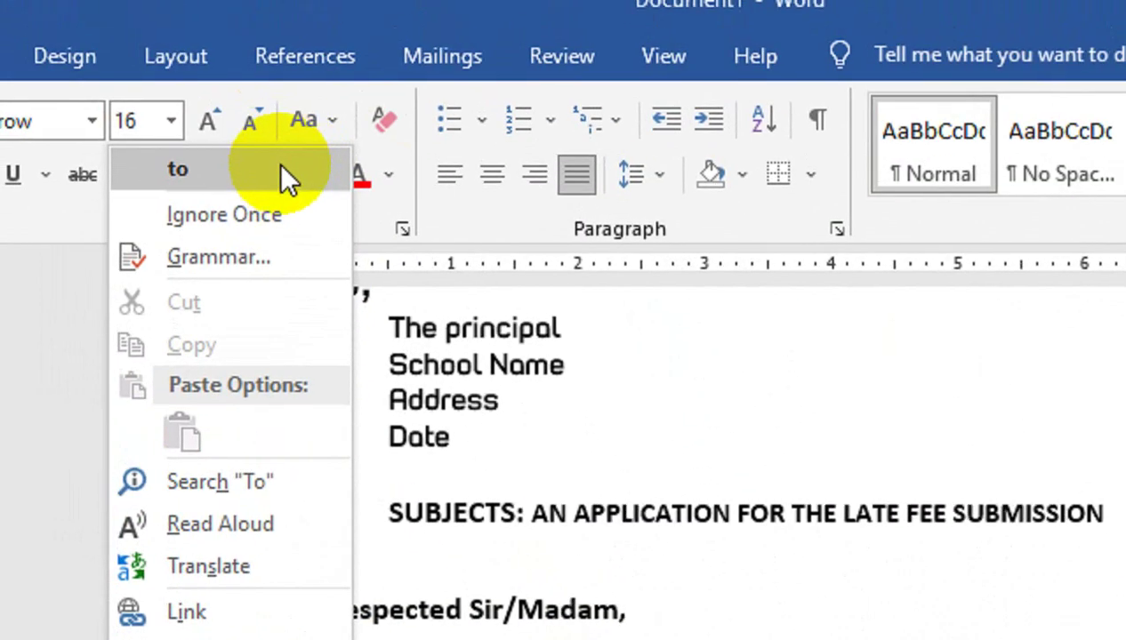
pyautogui.click(188, 1)
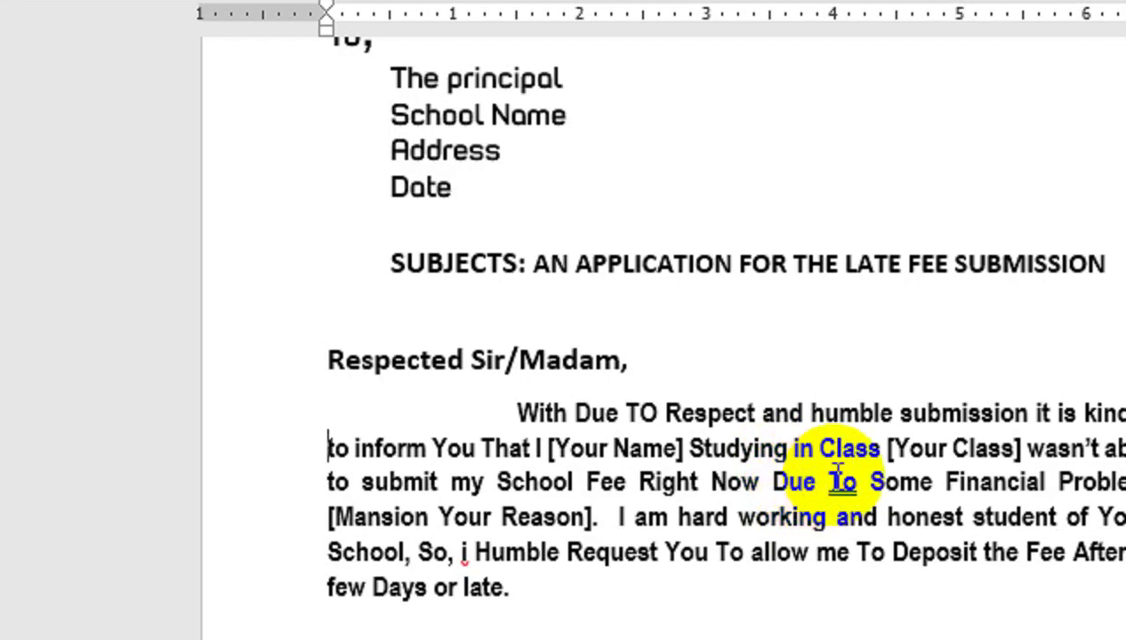
pyautogui.rightClick(842, 481)
pyautogui.click(681, 161)
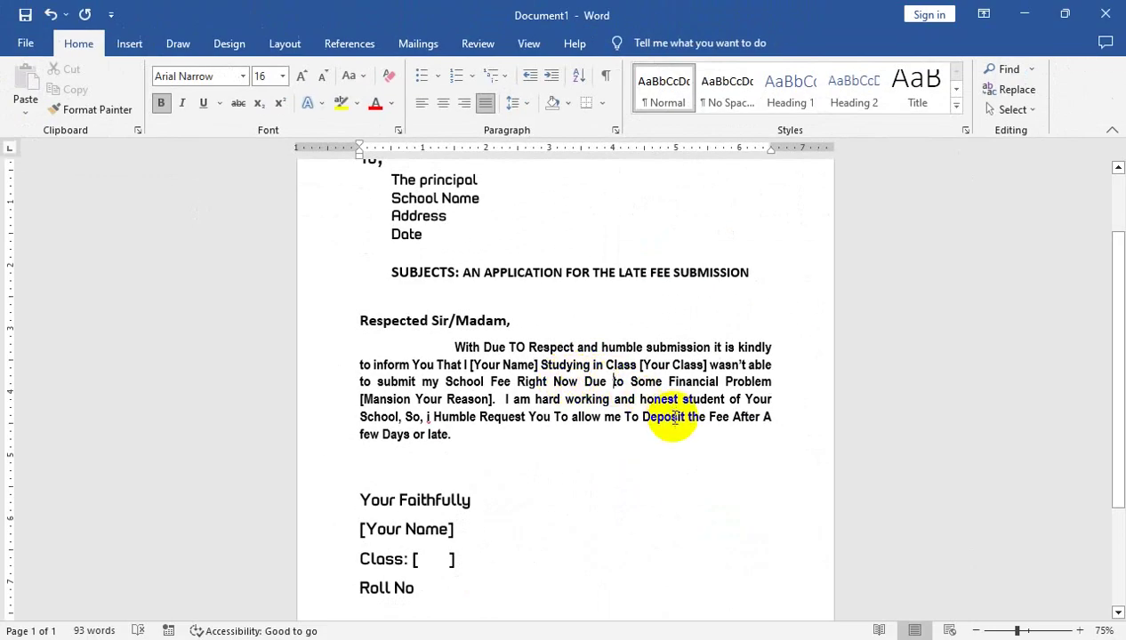
pyautogui.moveTo(1115, 281); pyautogui.dragTo(1118, 226)
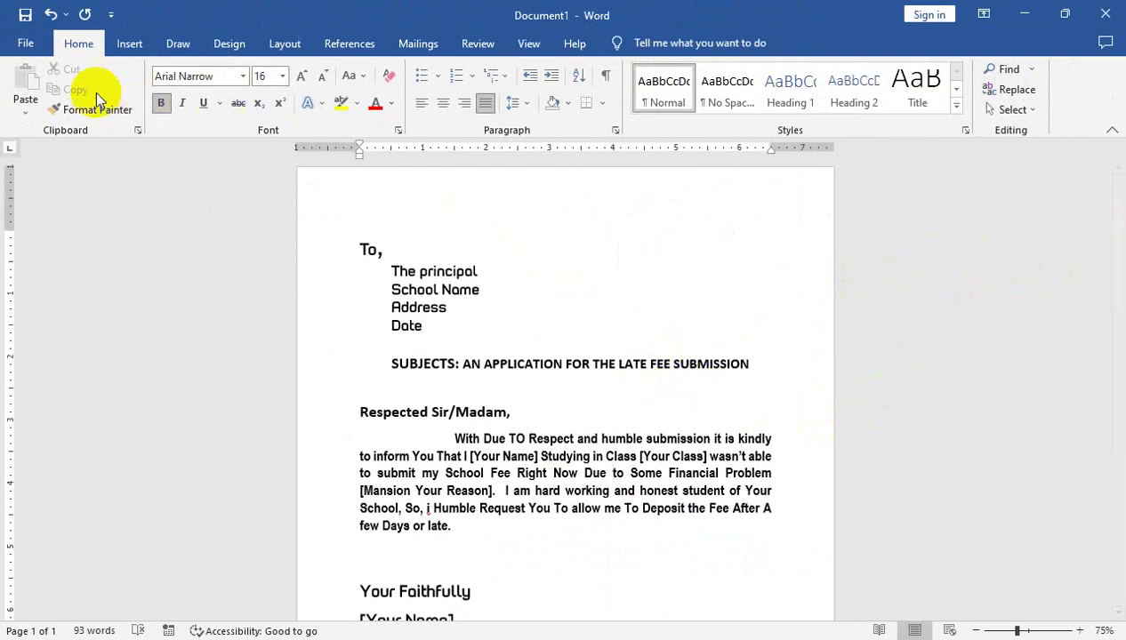
# - Preview the letter on the Print screen, then return to editing
pyautogui.click(27, 44)
pyautogui.click(49, 354)
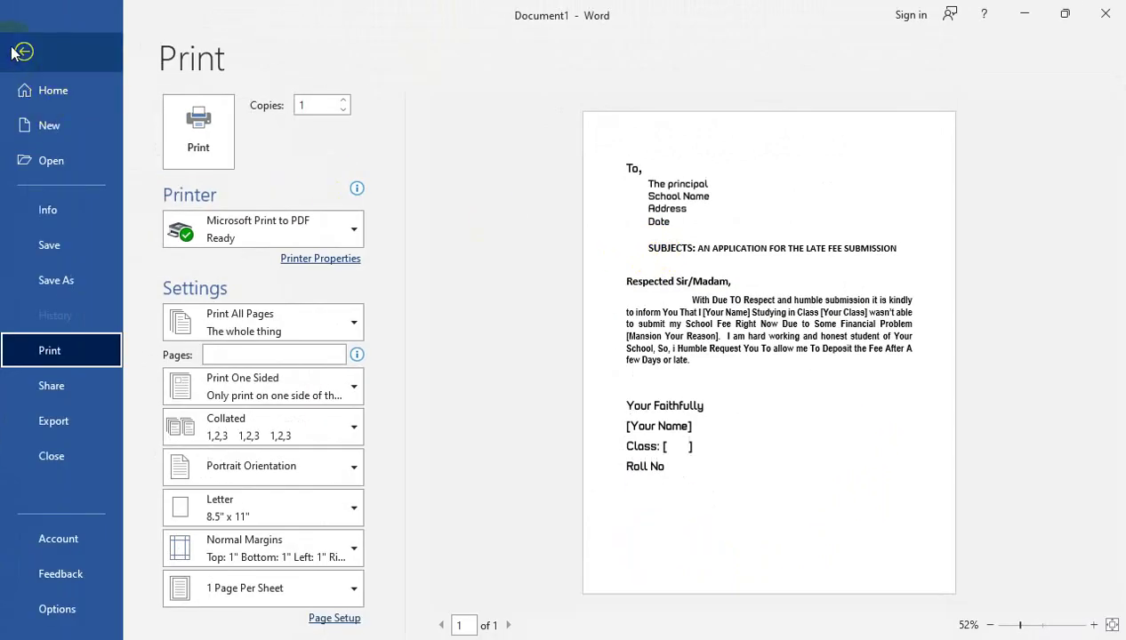
pyautogui.click(24, 50)
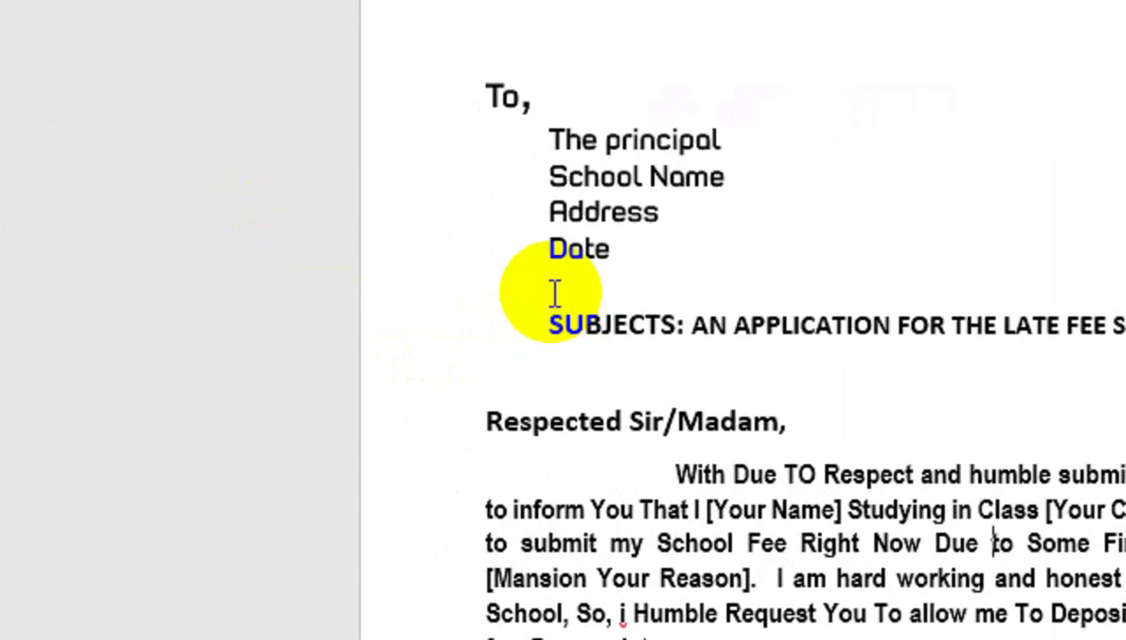
# - Add a blank line above SUBJECTS, view one whole page, and open Print with Ctrl+P
pyautogui.press('Return')
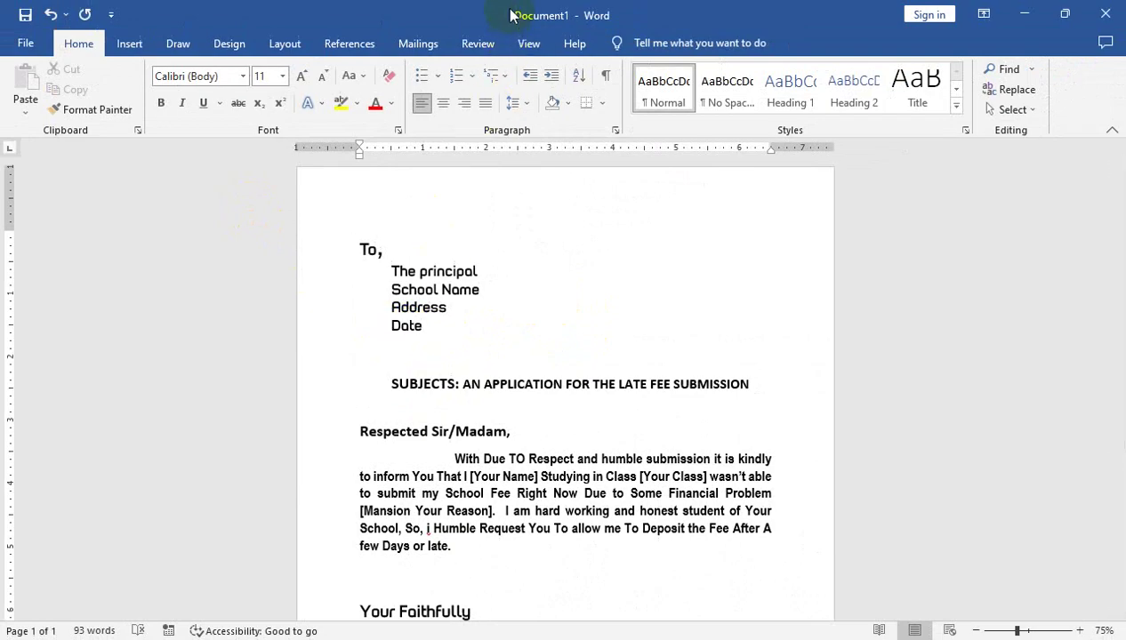
pyautogui.click(526, 45)
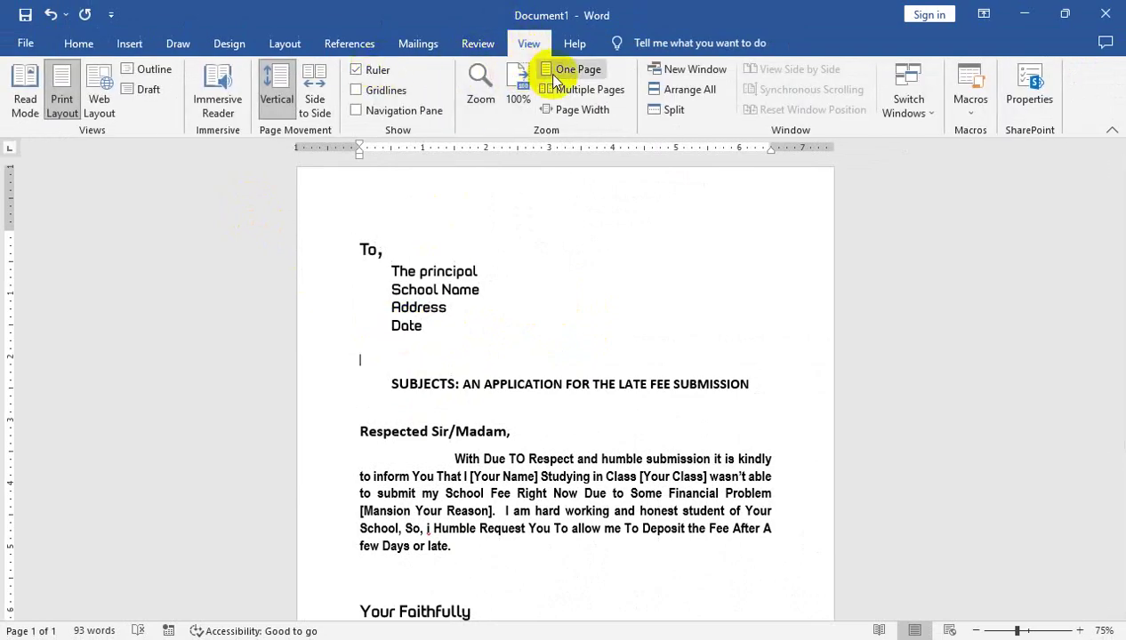
pyautogui.click(553, 76)
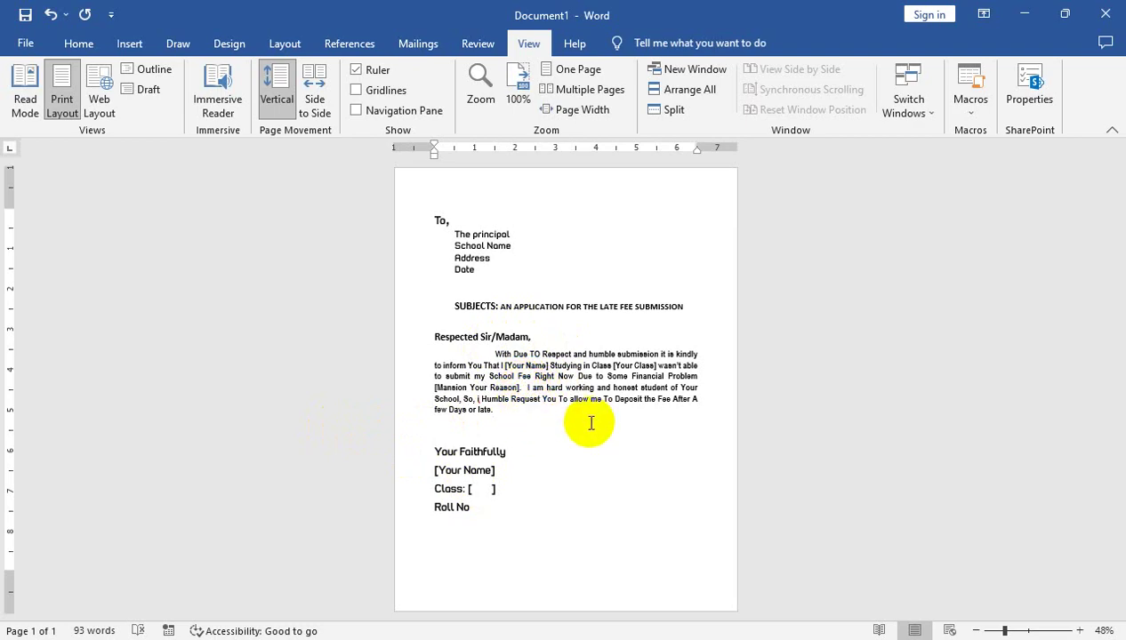
pyautogui.hotkey('ctrl', 'p')
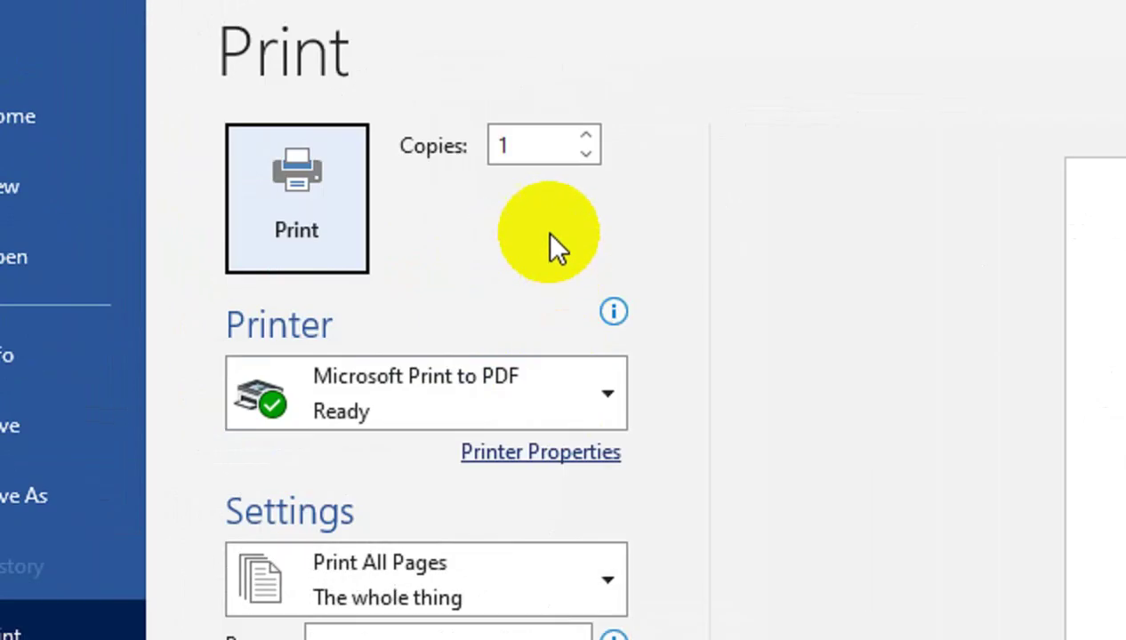
# - Confirm Microsoft Print to PDF as the printer and go back to the letter
pyautogui.click(553, 393)
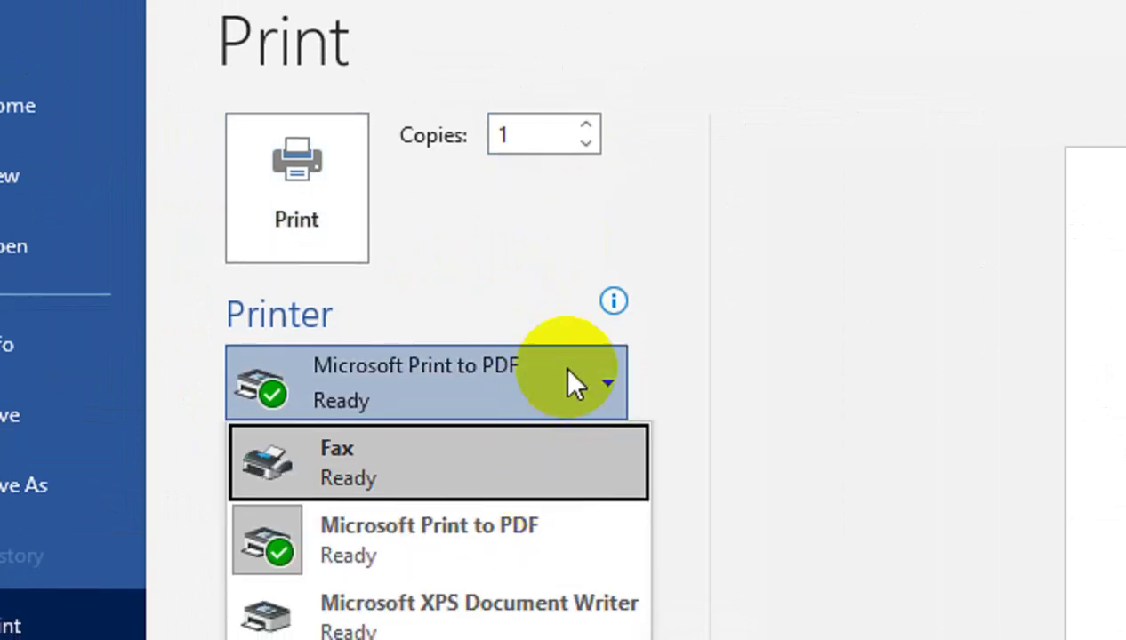
pyautogui.click(669, 306)
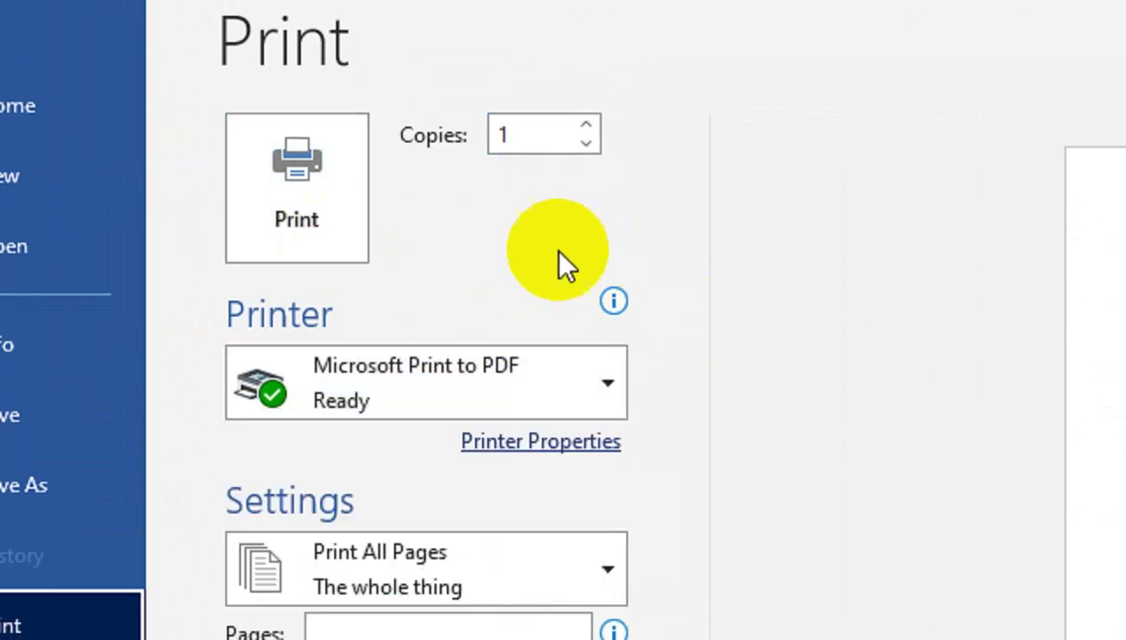
pyautogui.click(55, 104)
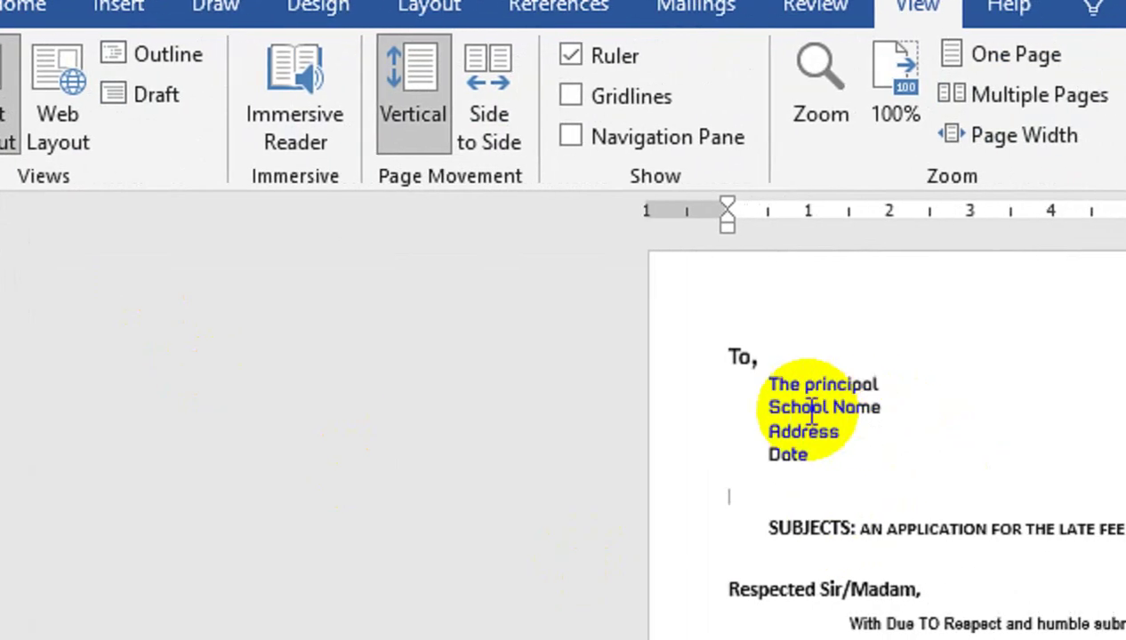